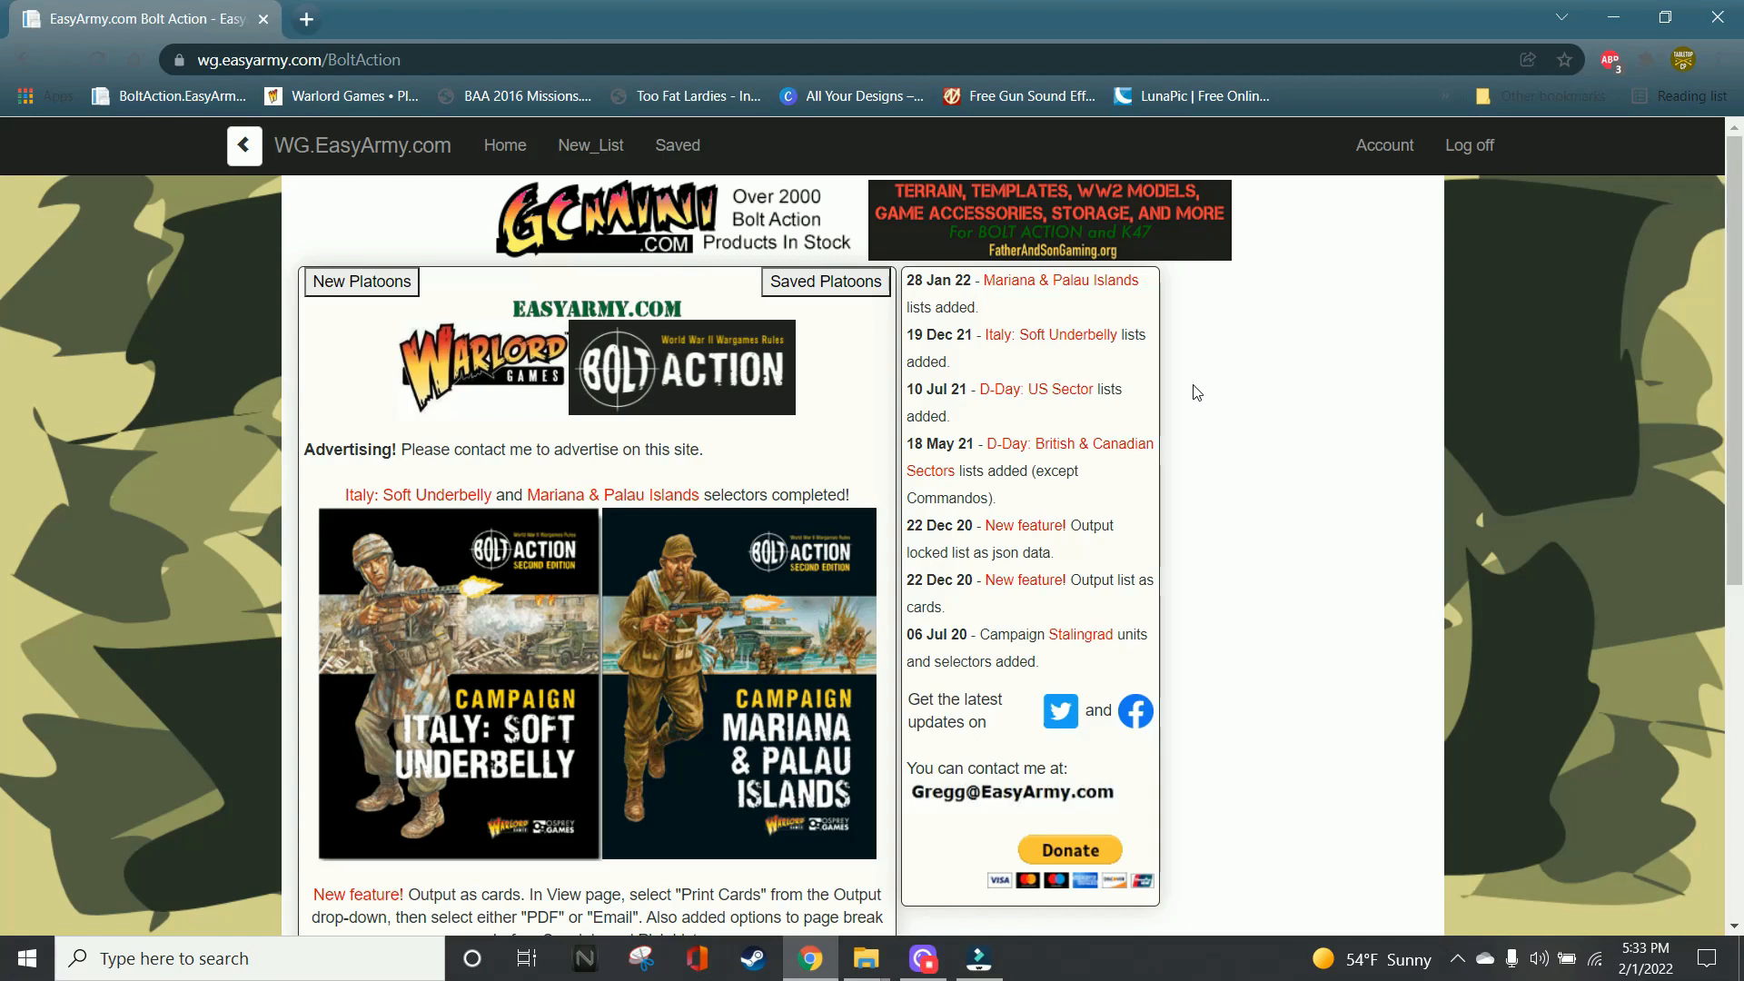
- Start a new Bolt Action platoon and check the list of selectable countries, keeping German
scroll(1245, 558, "down", 1)
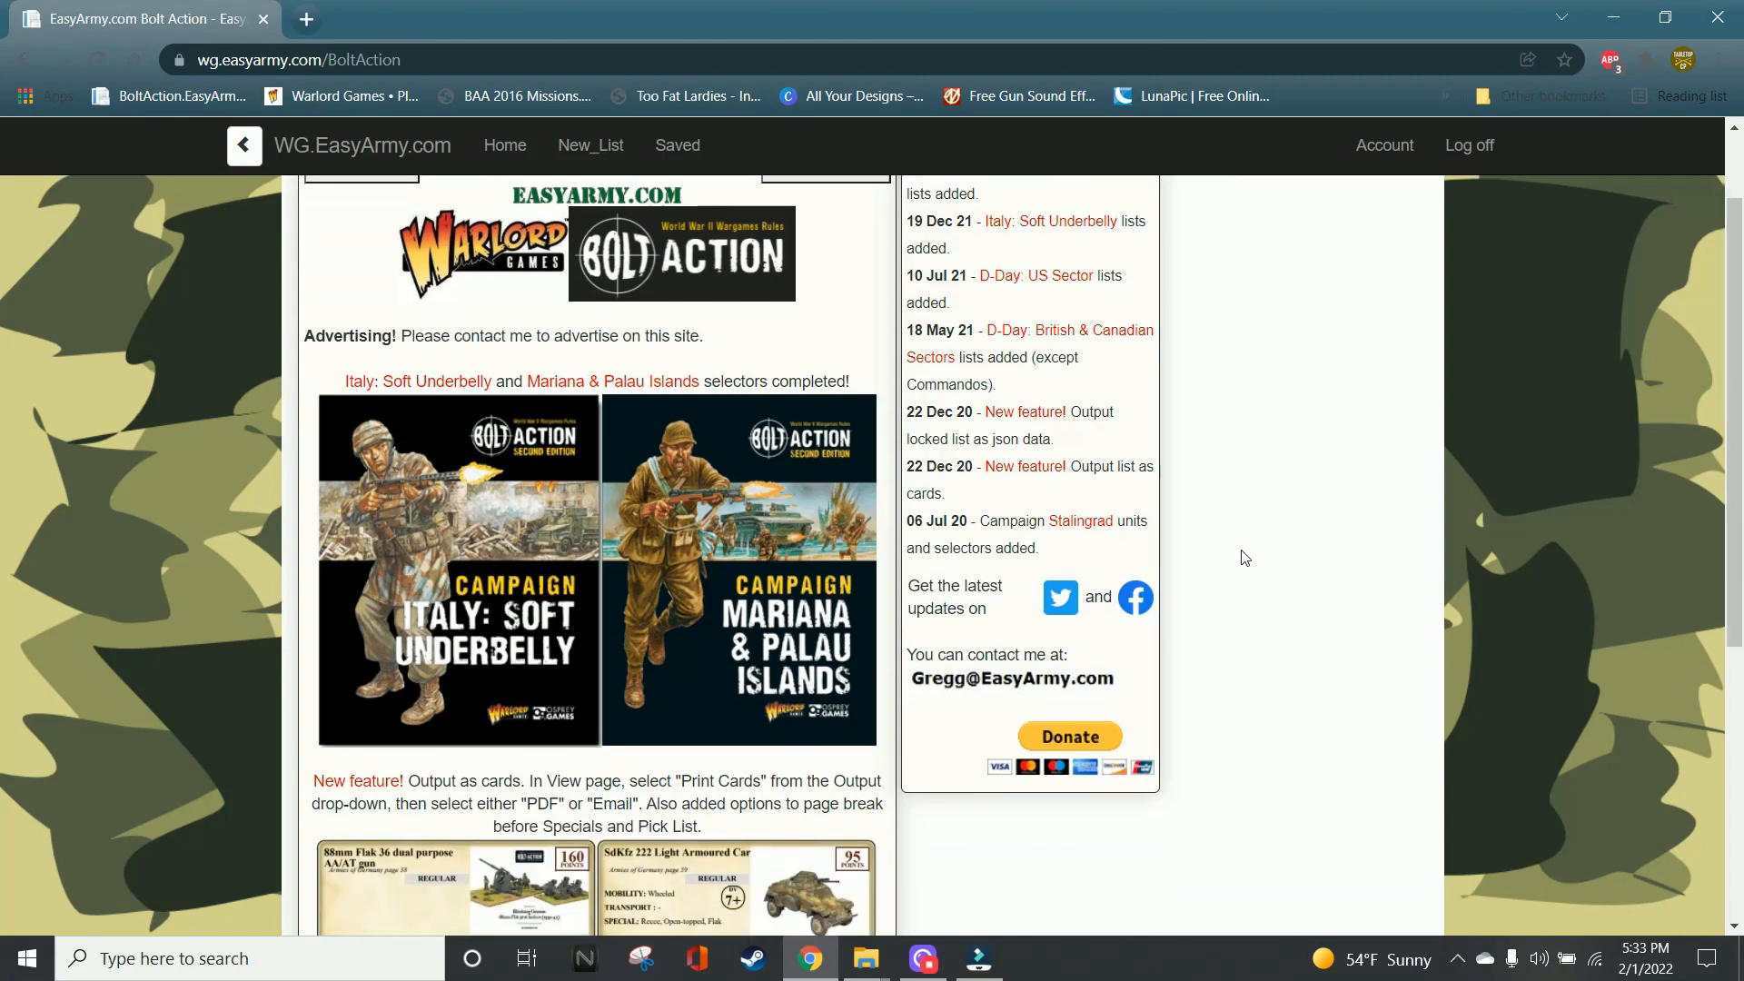
scroll(1245, 558, "down", 3)
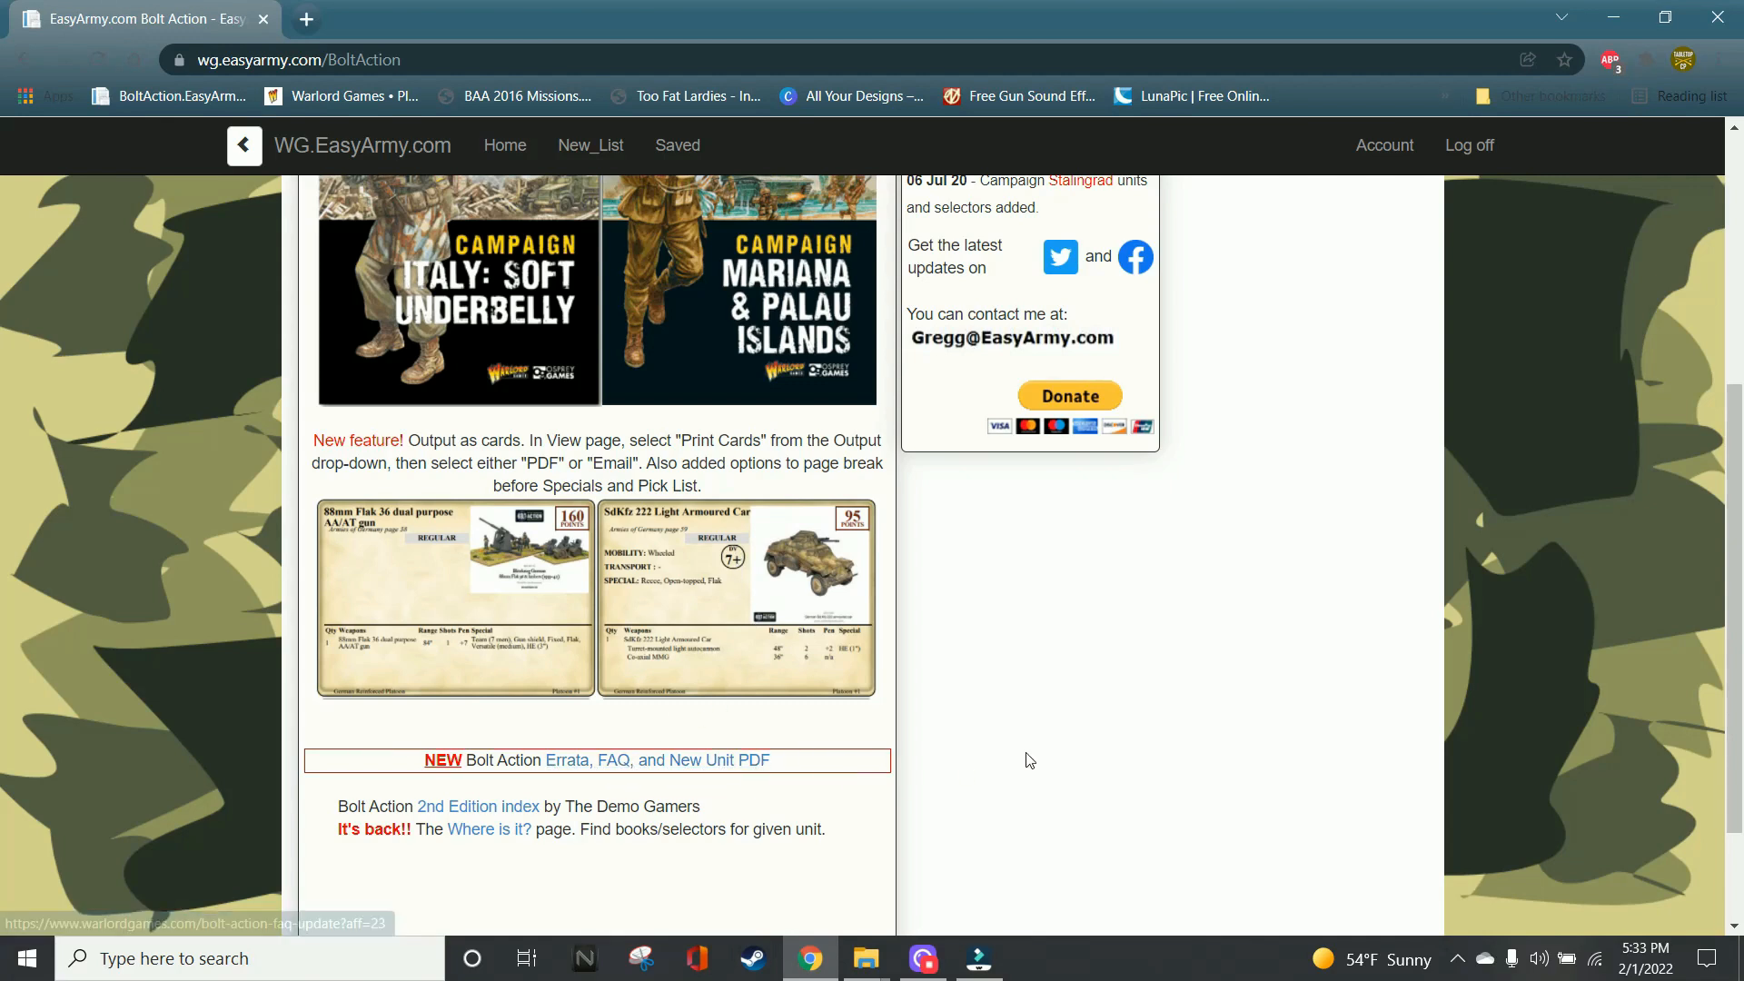
scroll(1024, 755, "up", 5)
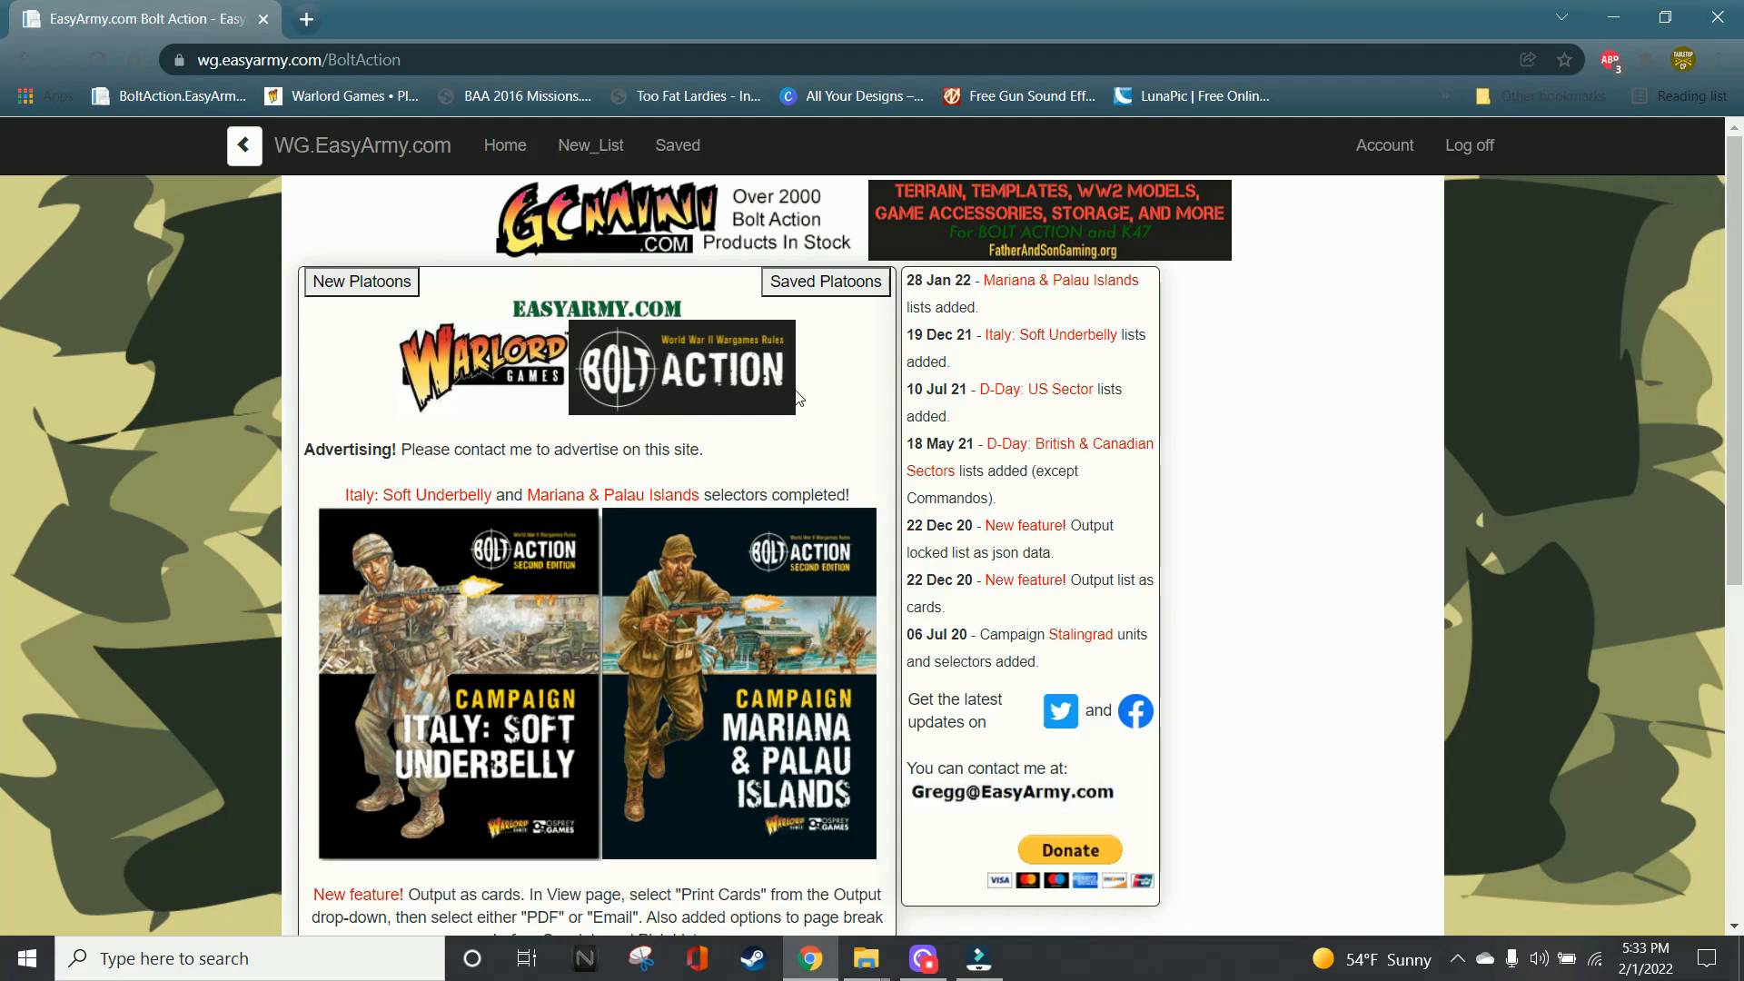
left_click(368, 282)
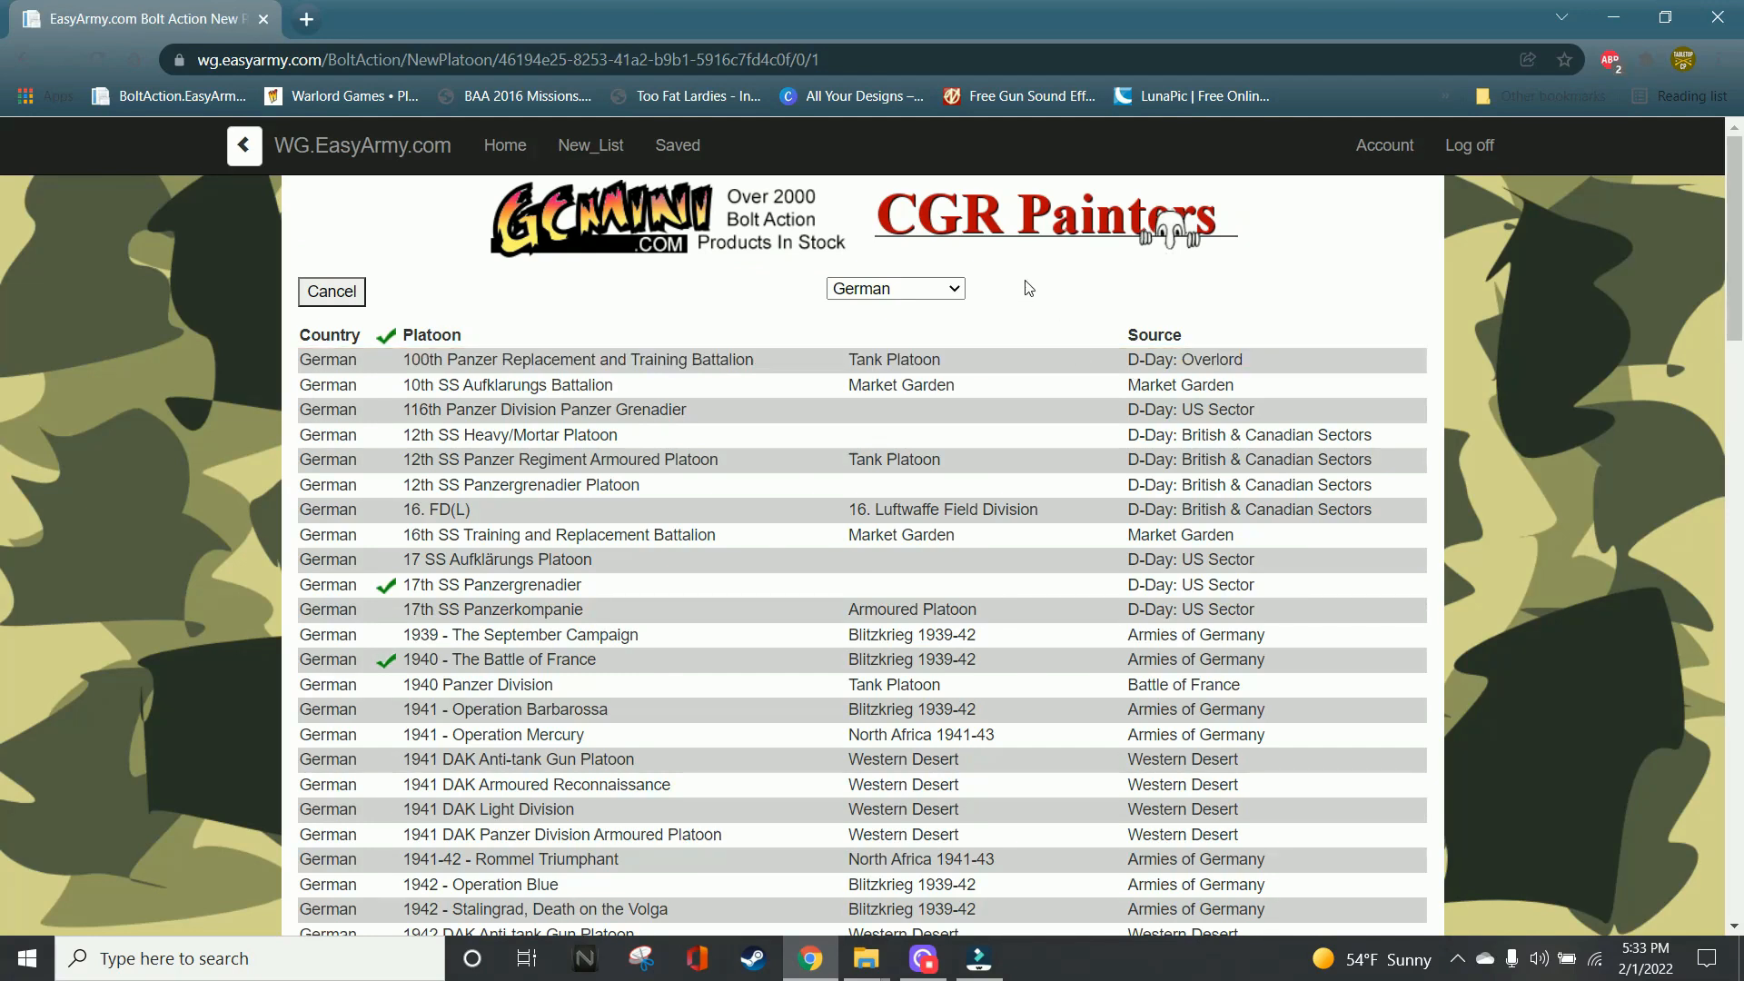
left_click(958, 296)
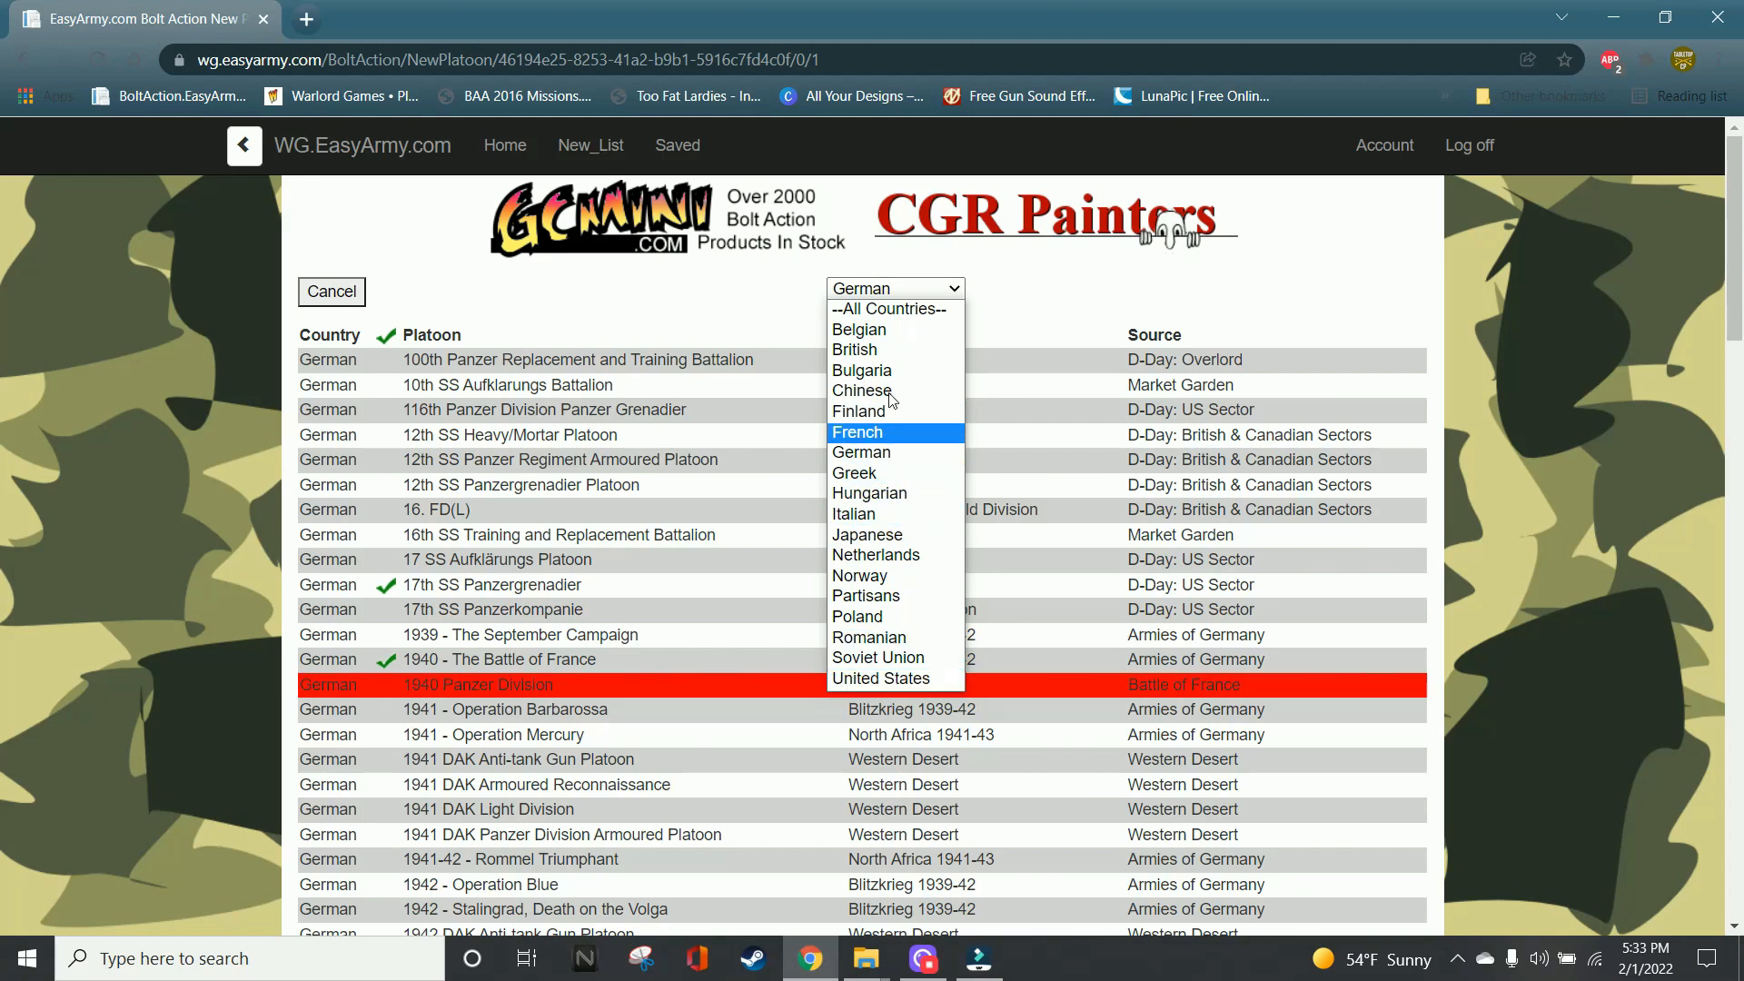
left_click(1054, 313)
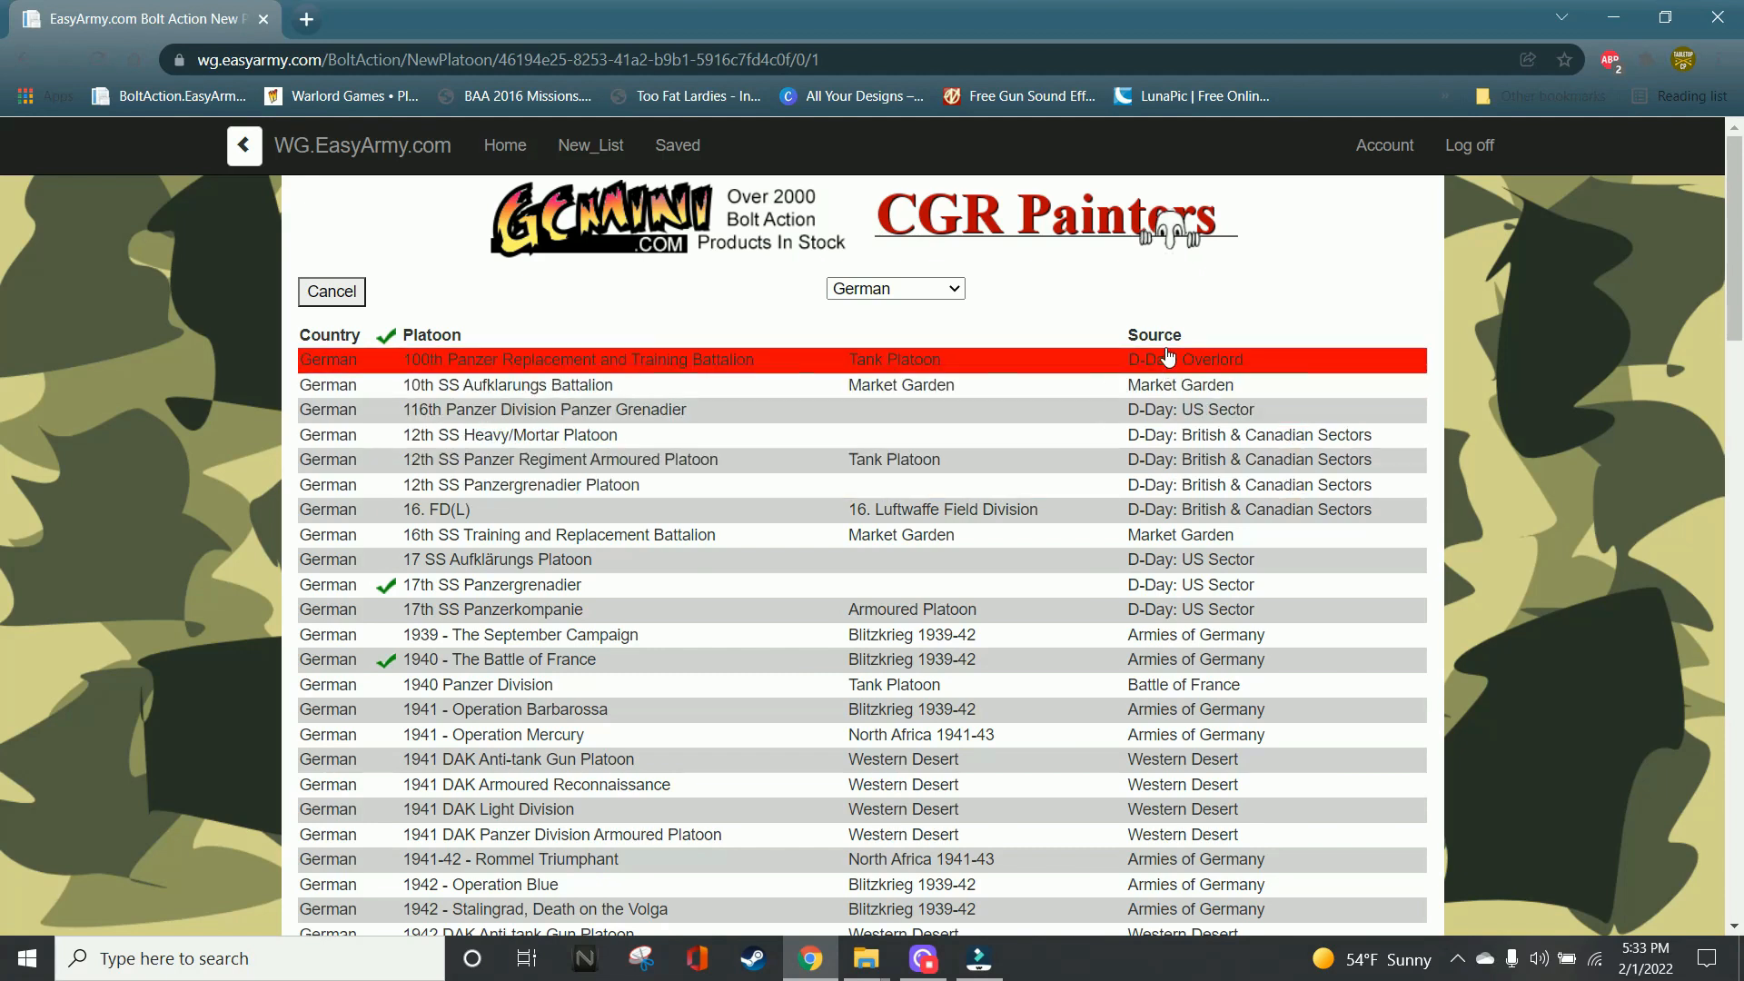
- Choose the German Reinforced Platoon from Armies of Germany as the new platoon
scroll(1110, 411, "down", 1)
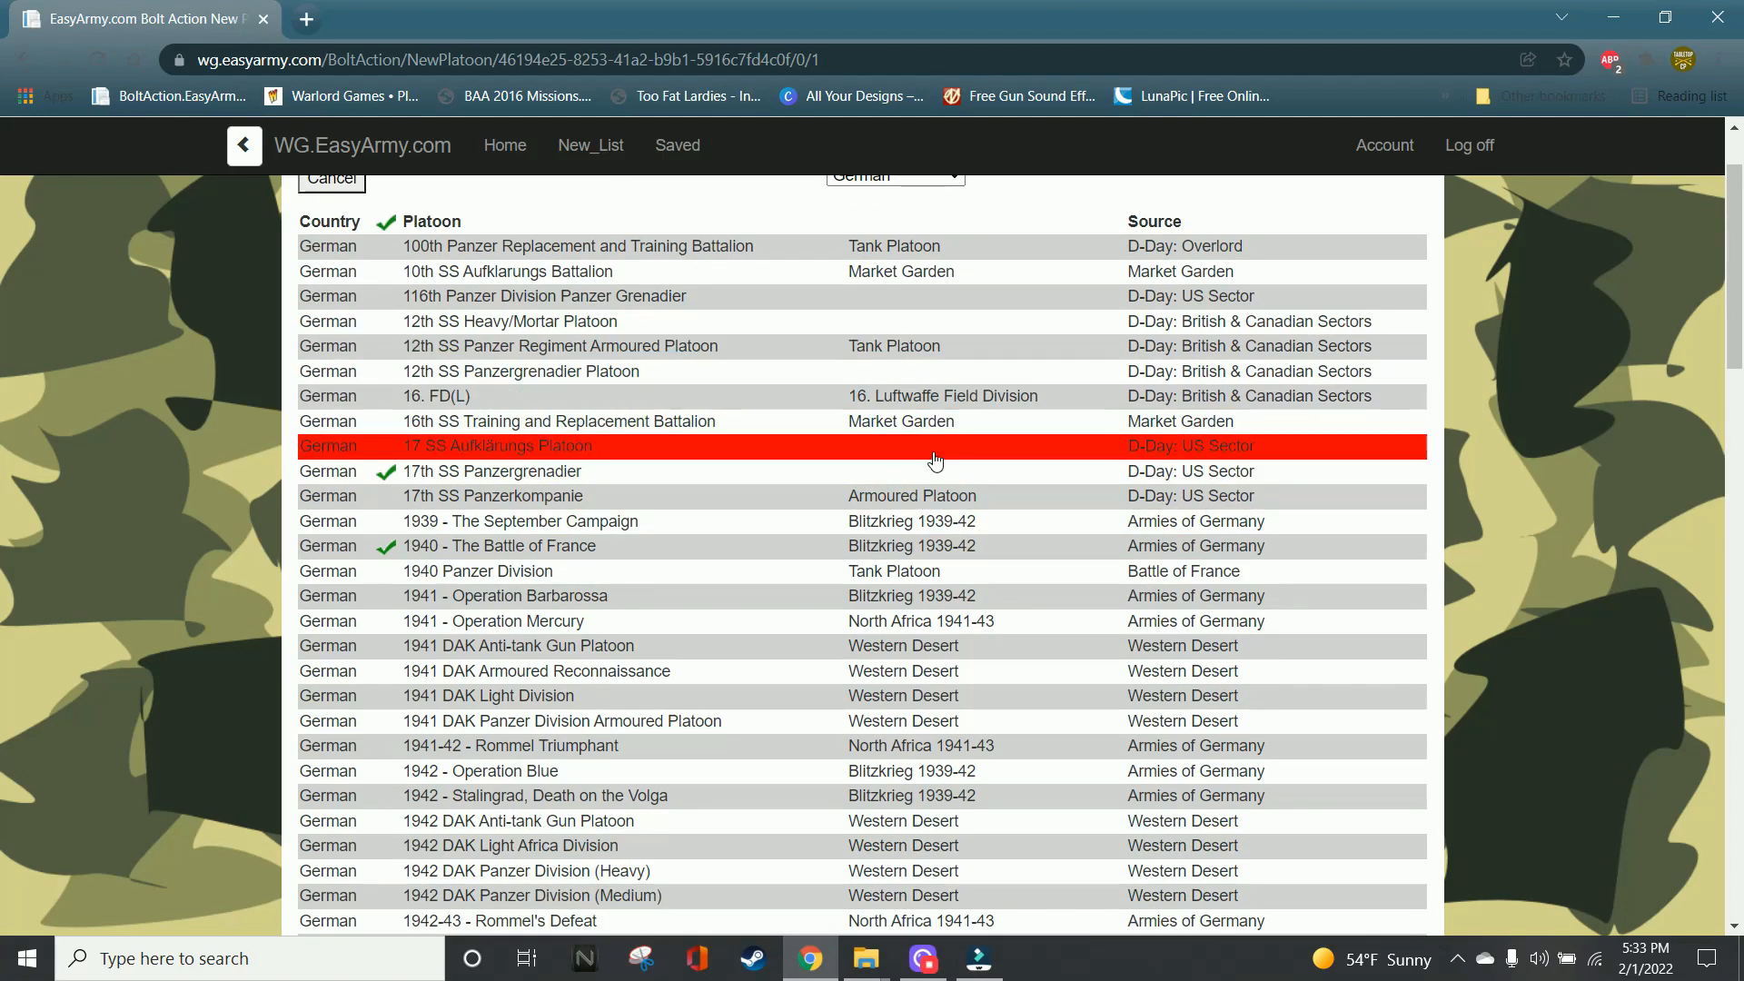
scroll(985, 478, "down", 5)
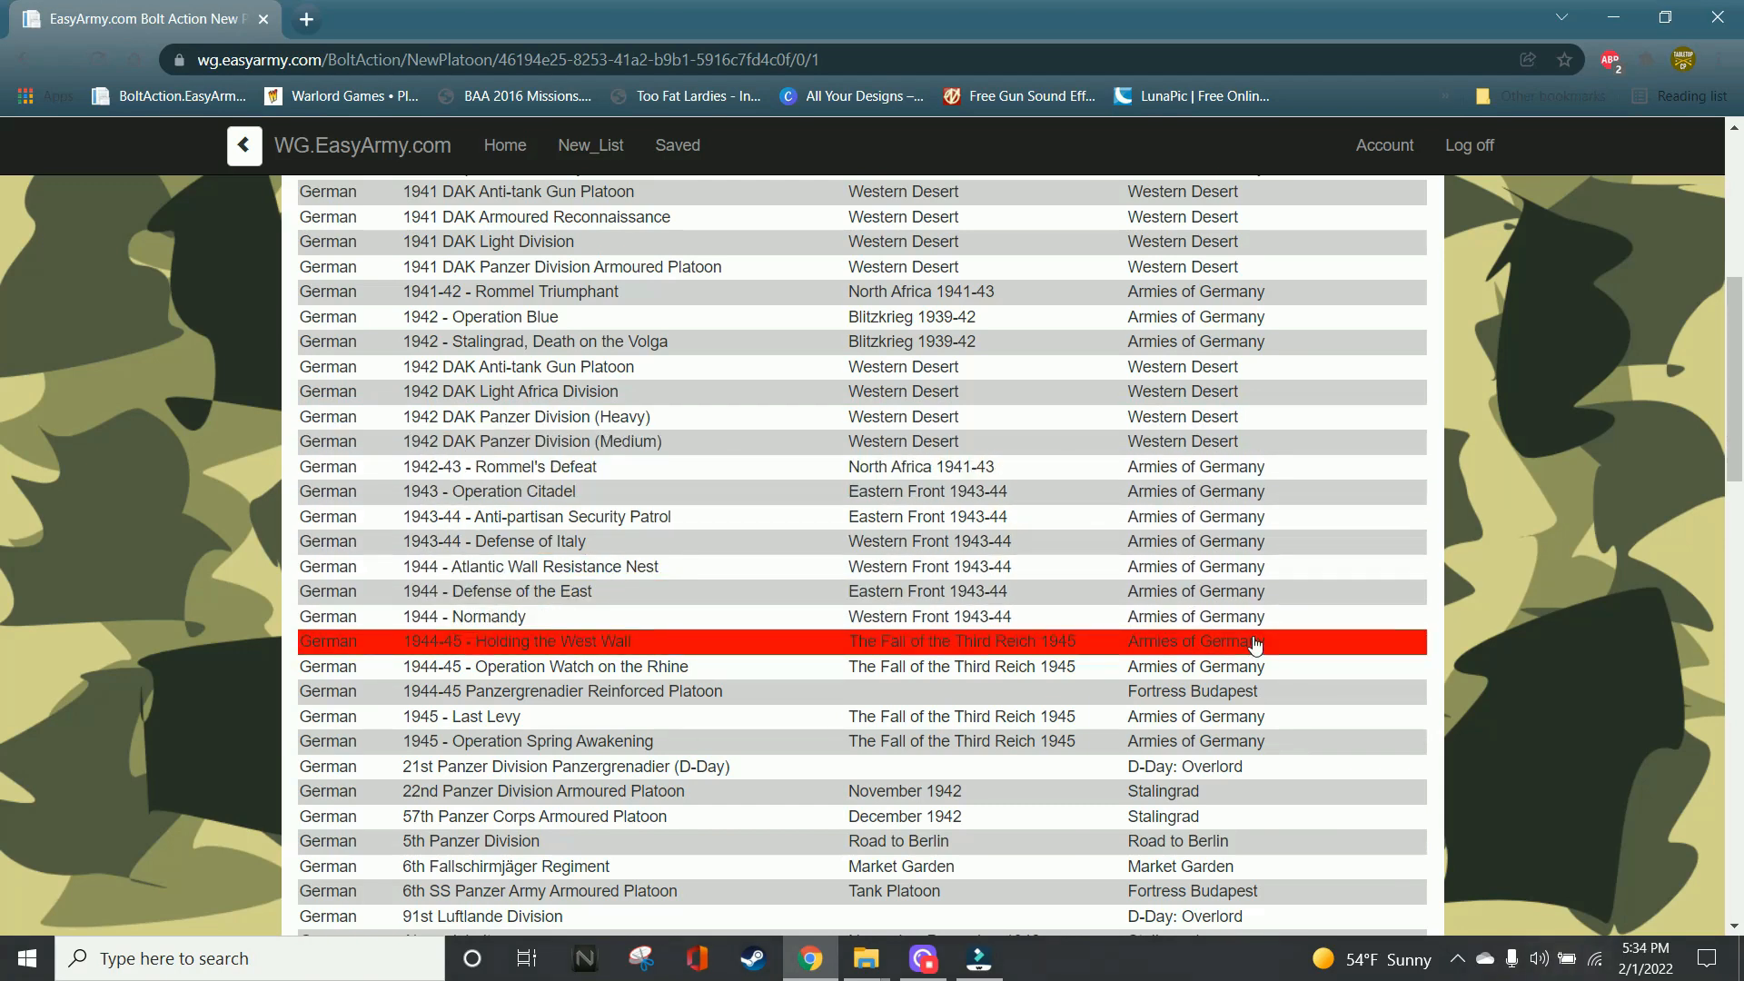
scroll(1286, 627, "down", 1)
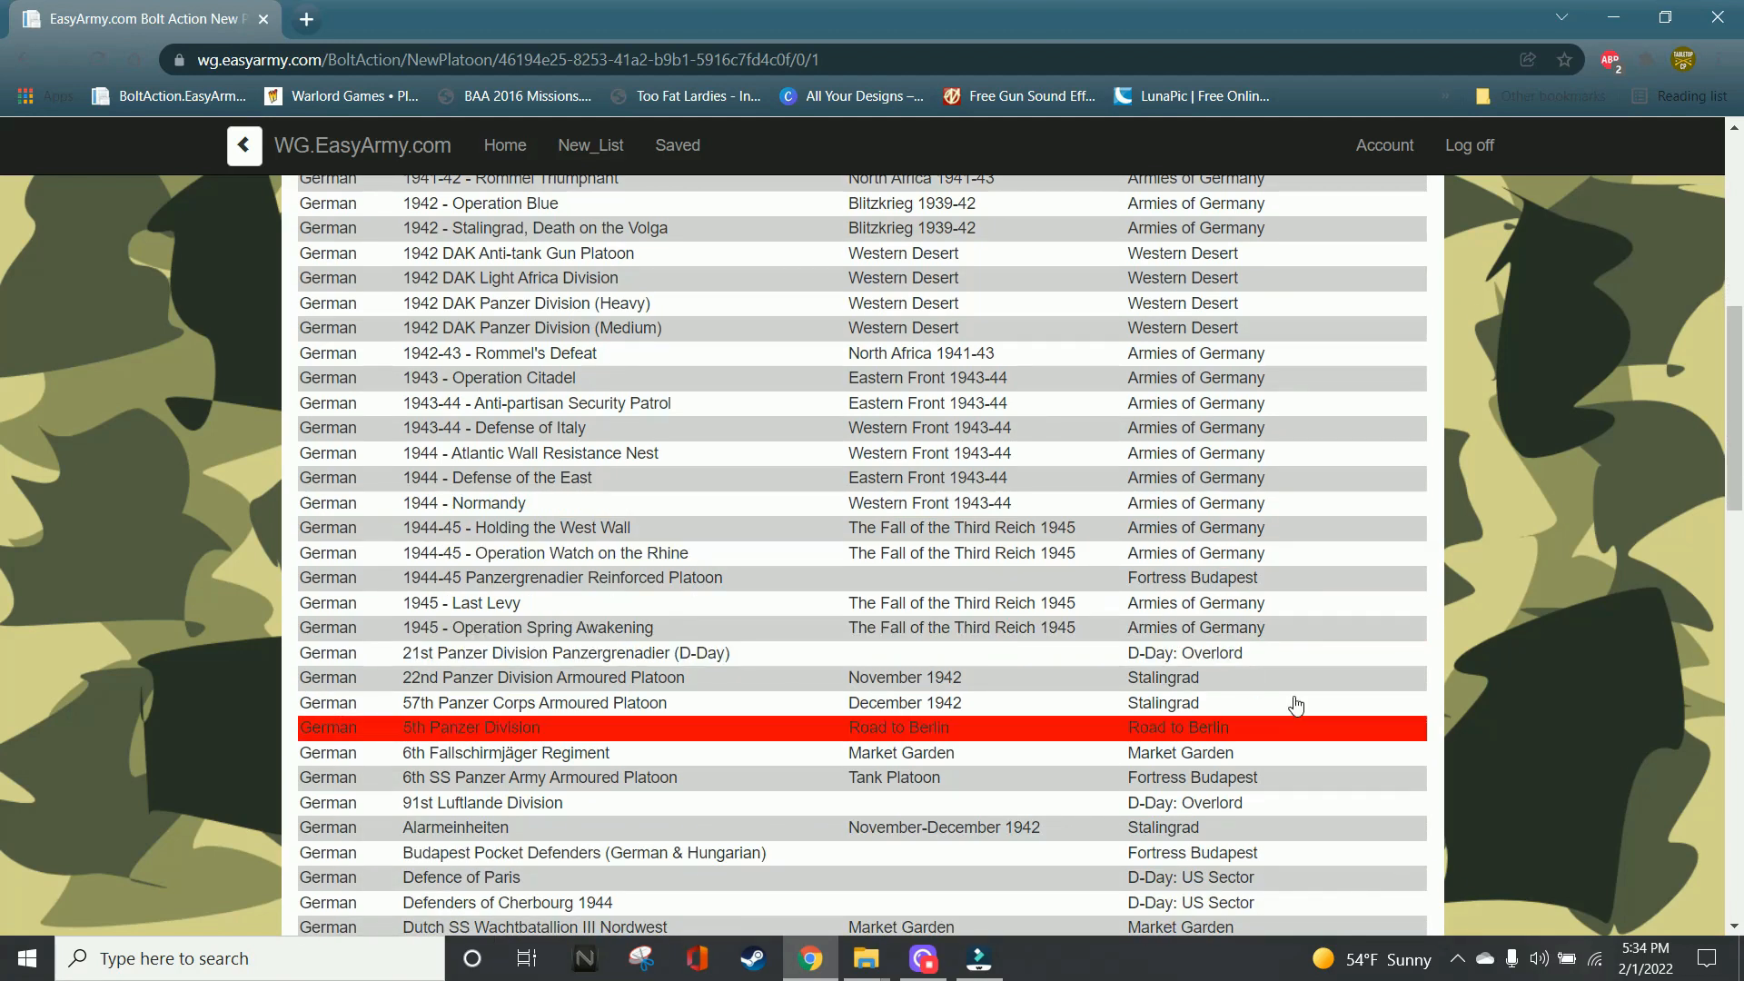
scroll(1295, 654, "down", 3)
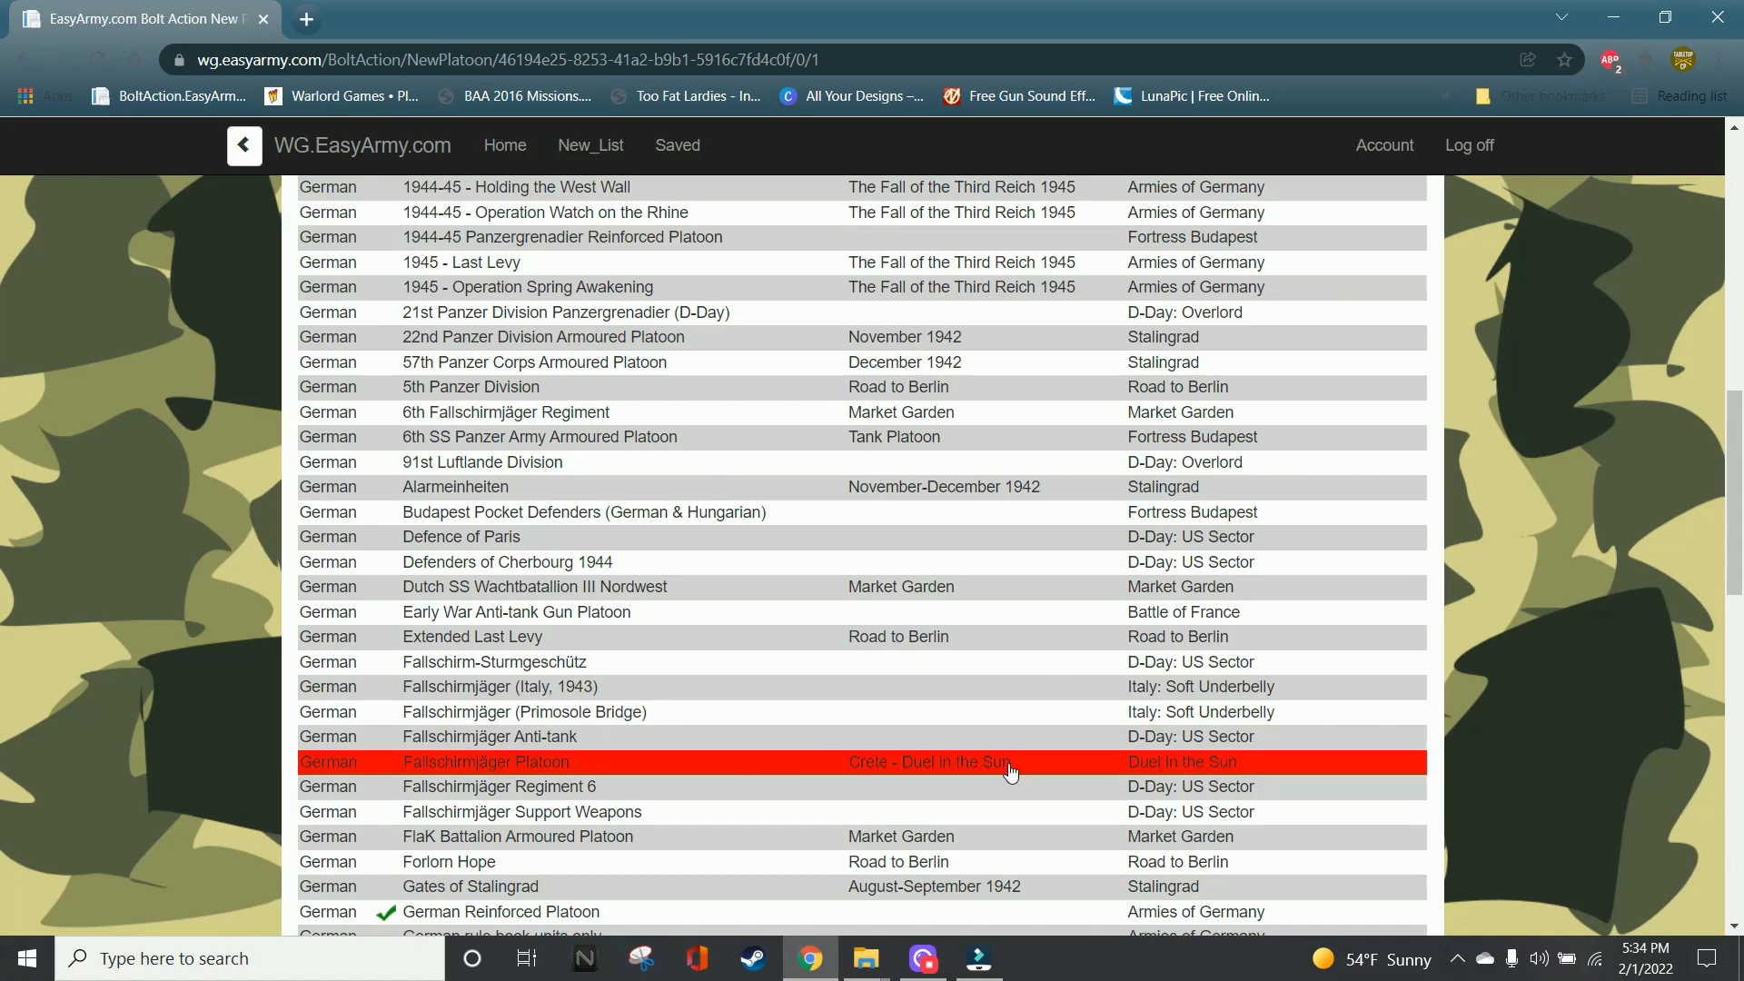
scroll(856, 708, "down", 2)
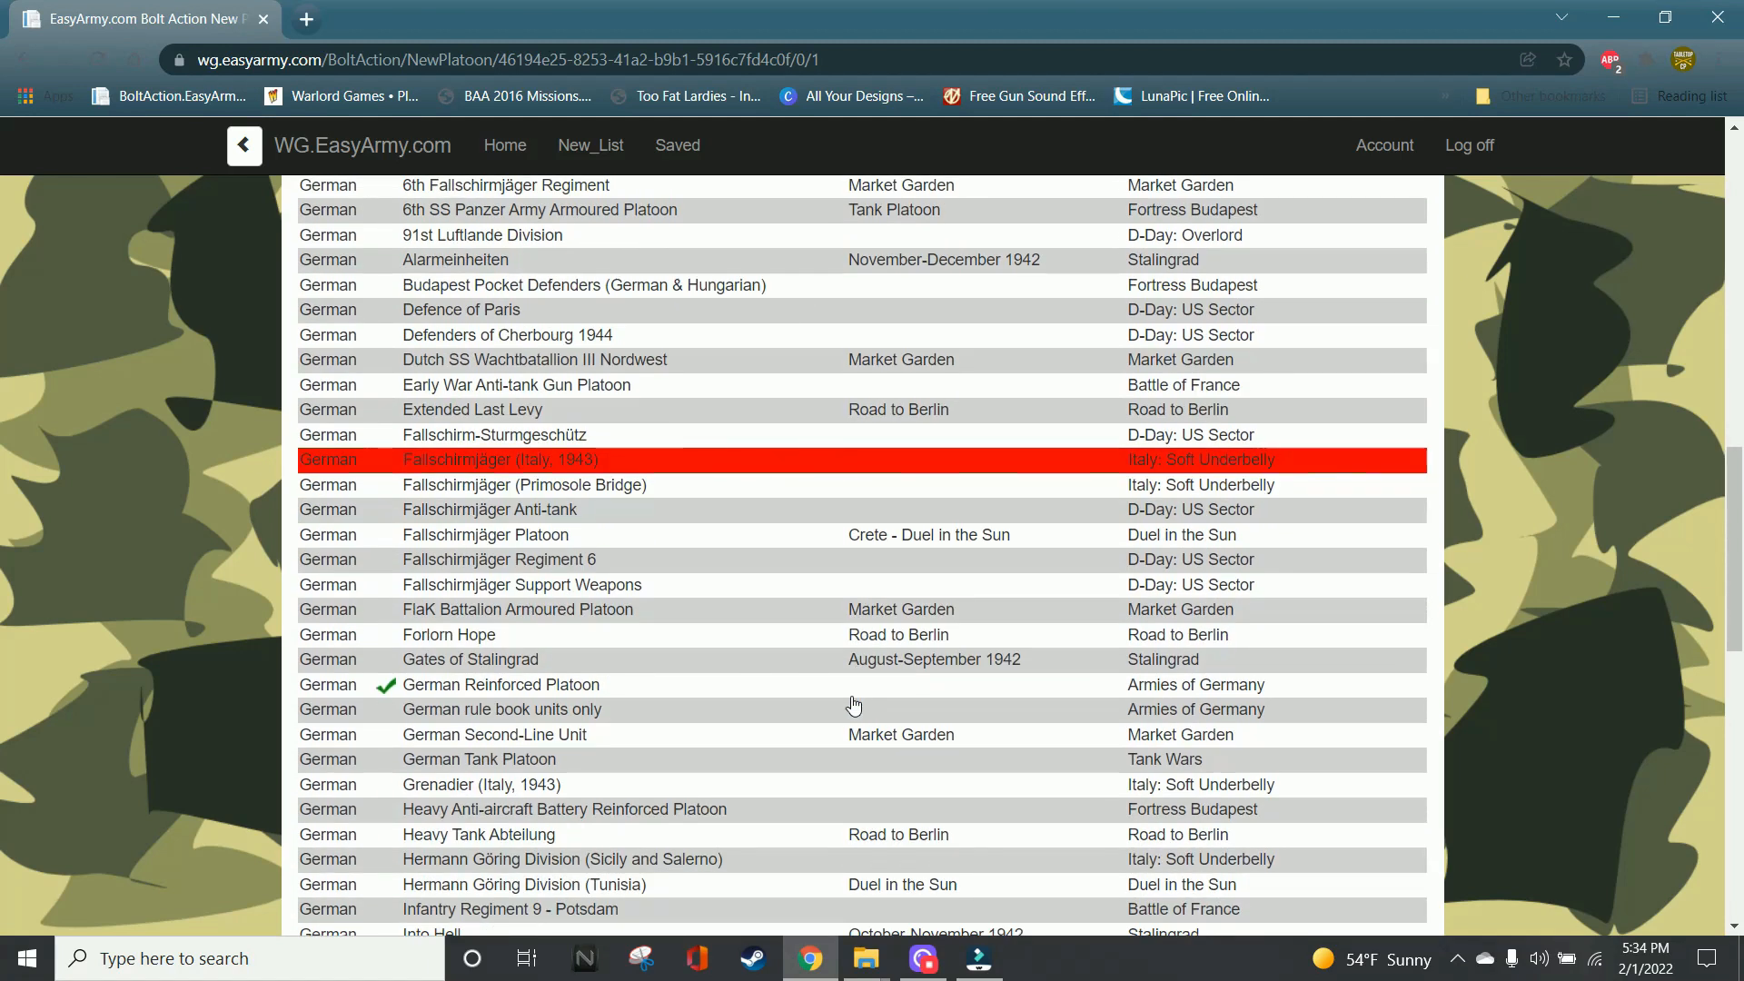
left_click(576, 692)
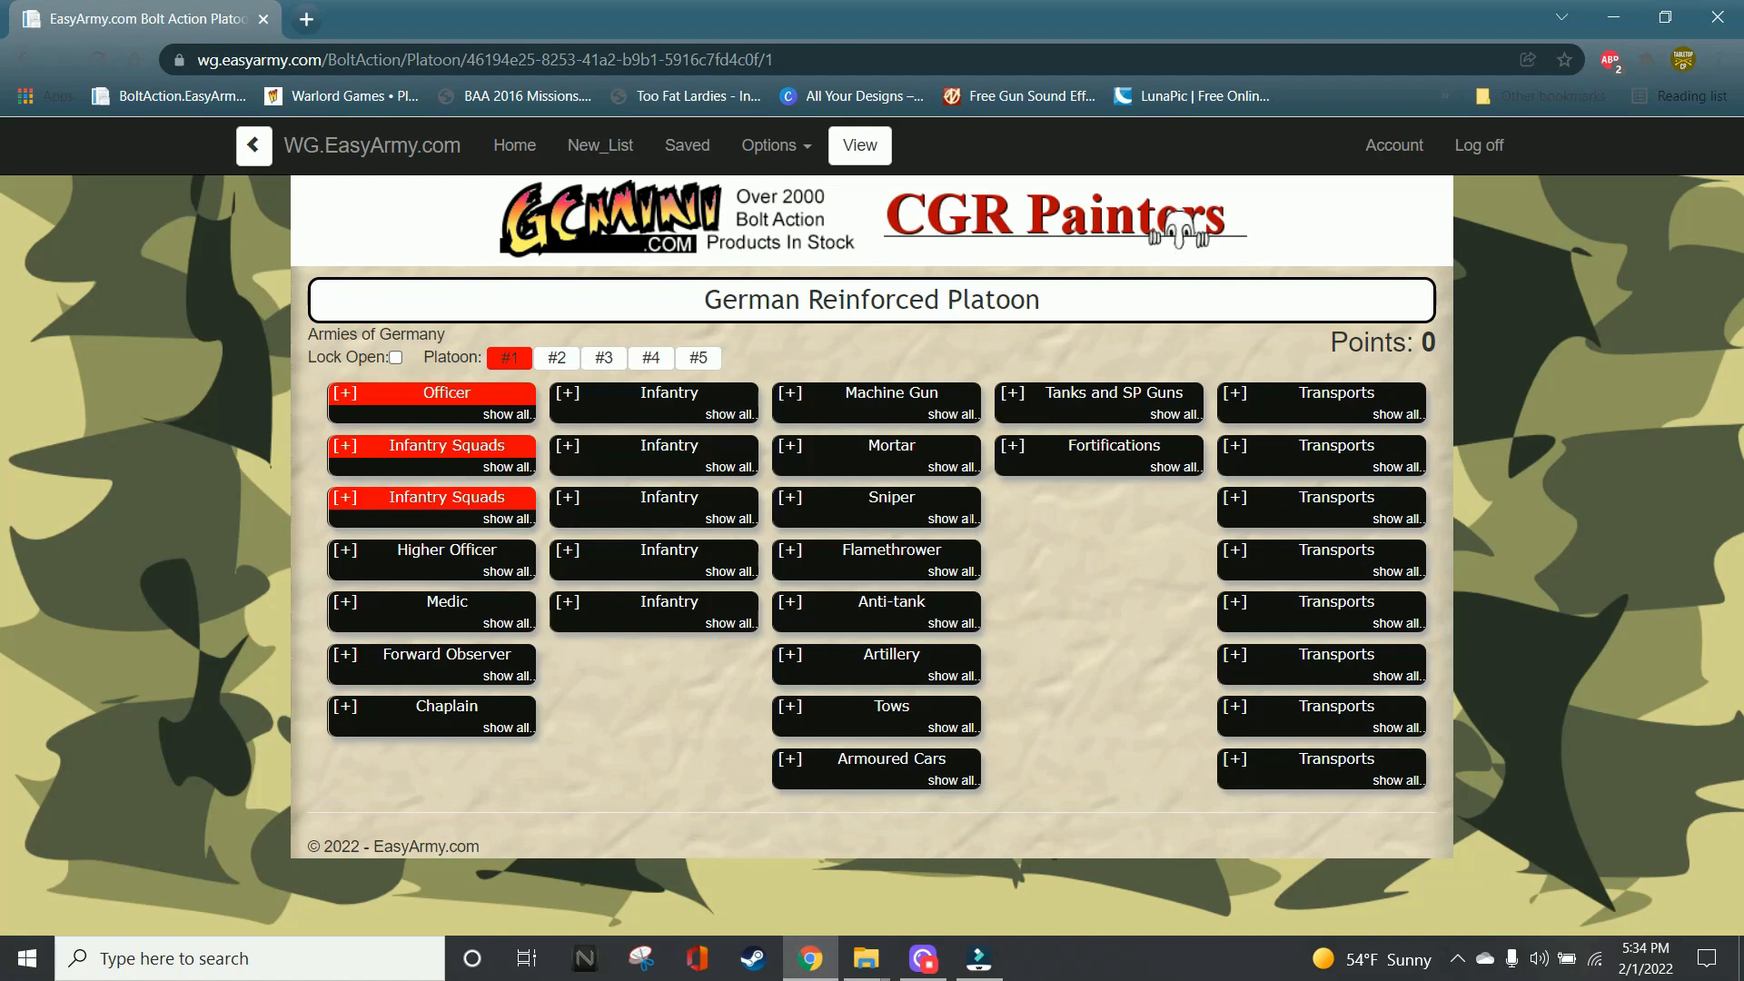
- Expand every unit category of the platoon, look through the available units, and collapse the categories again
left_click(396, 360)
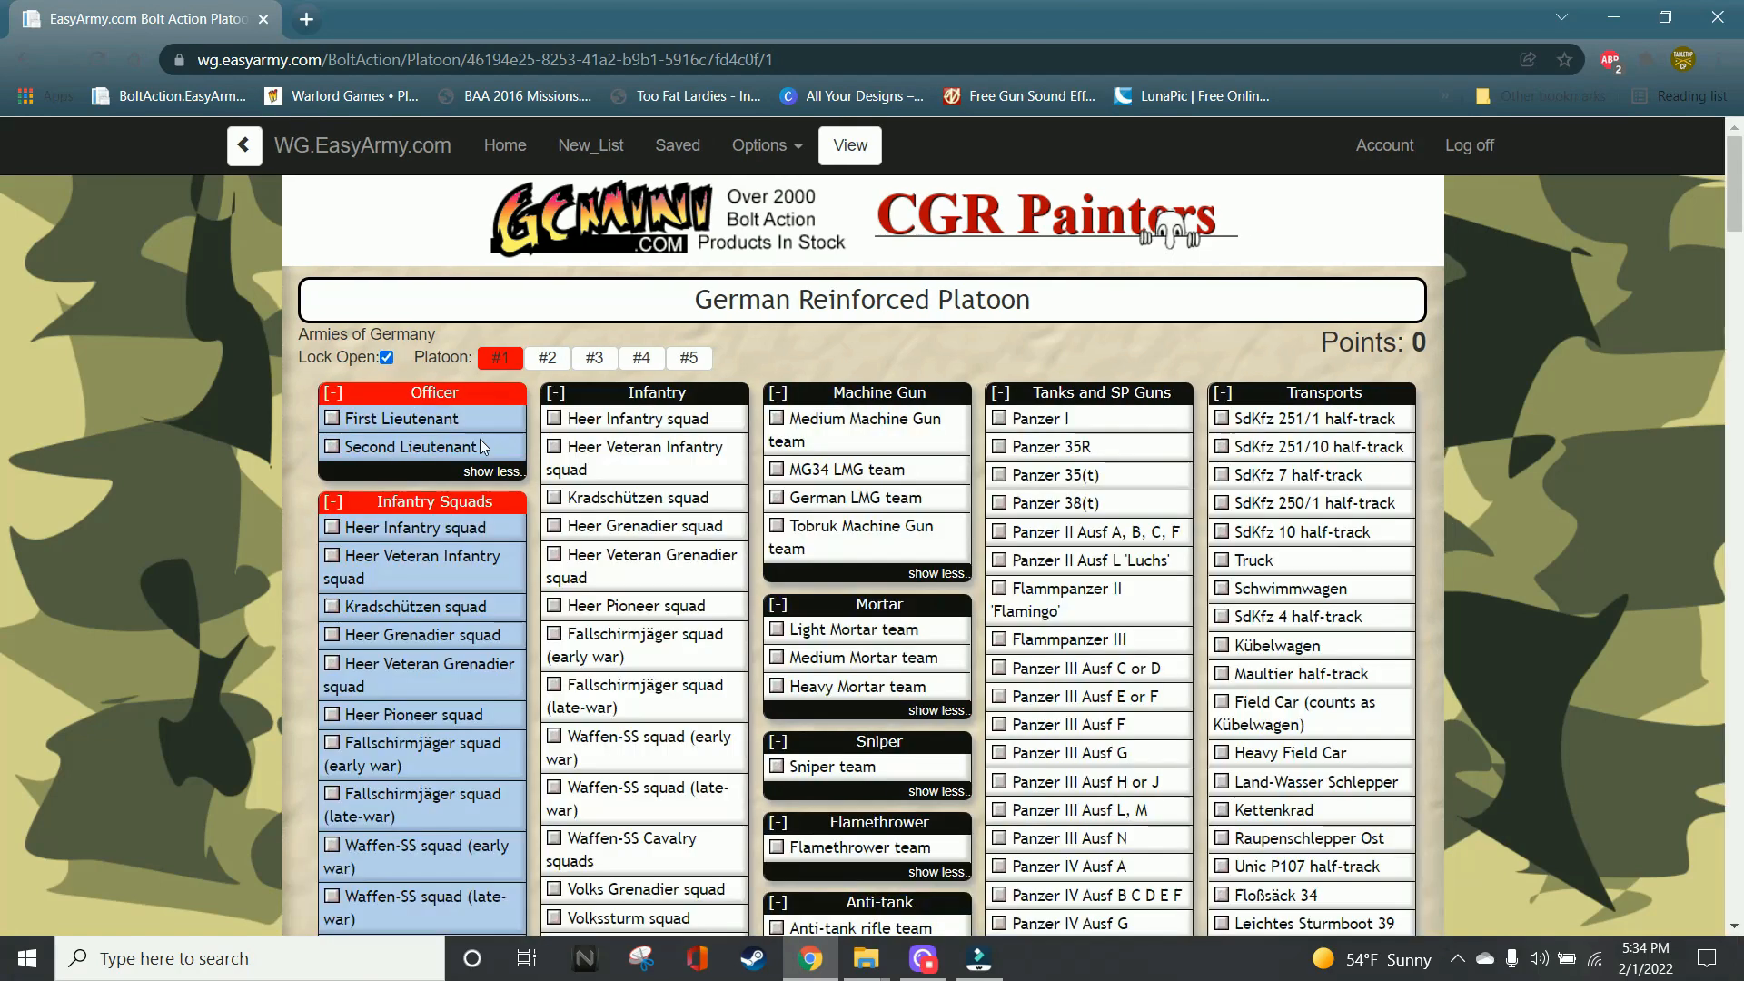
scroll(878, 505, "down", 1)
scroll(879, 505, "down", 15)
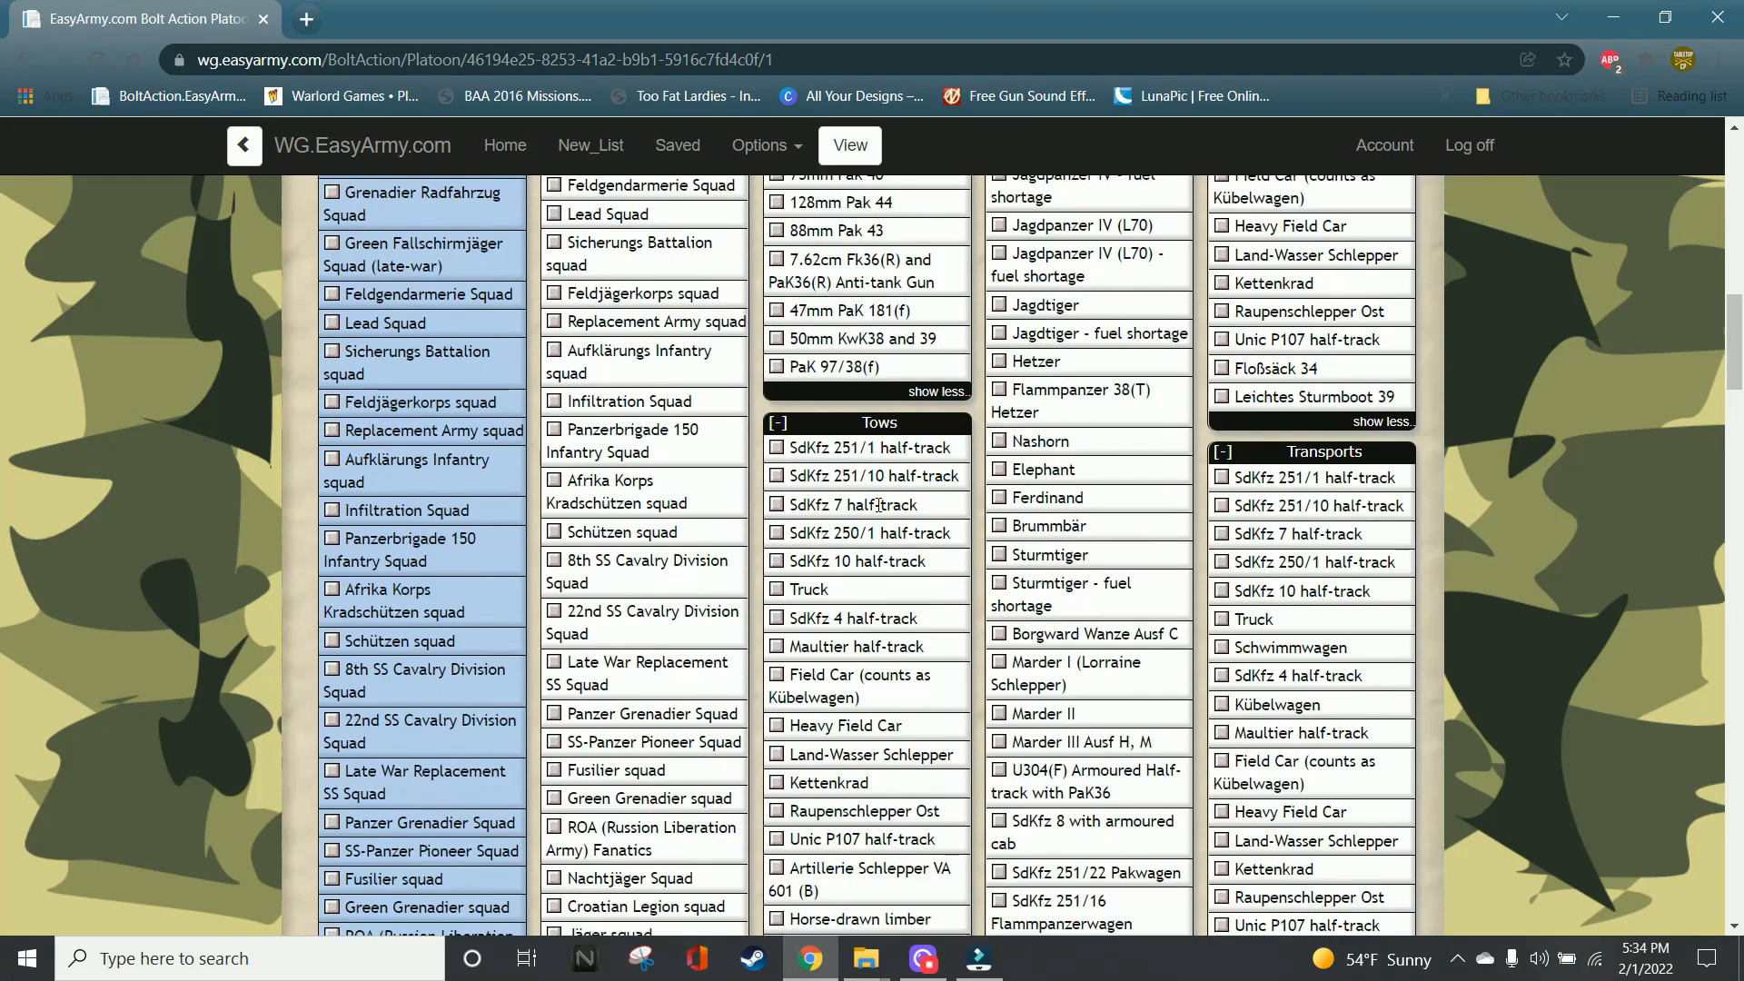
scroll(878, 505, "down", 6)
scroll(879, 505, "up", 15)
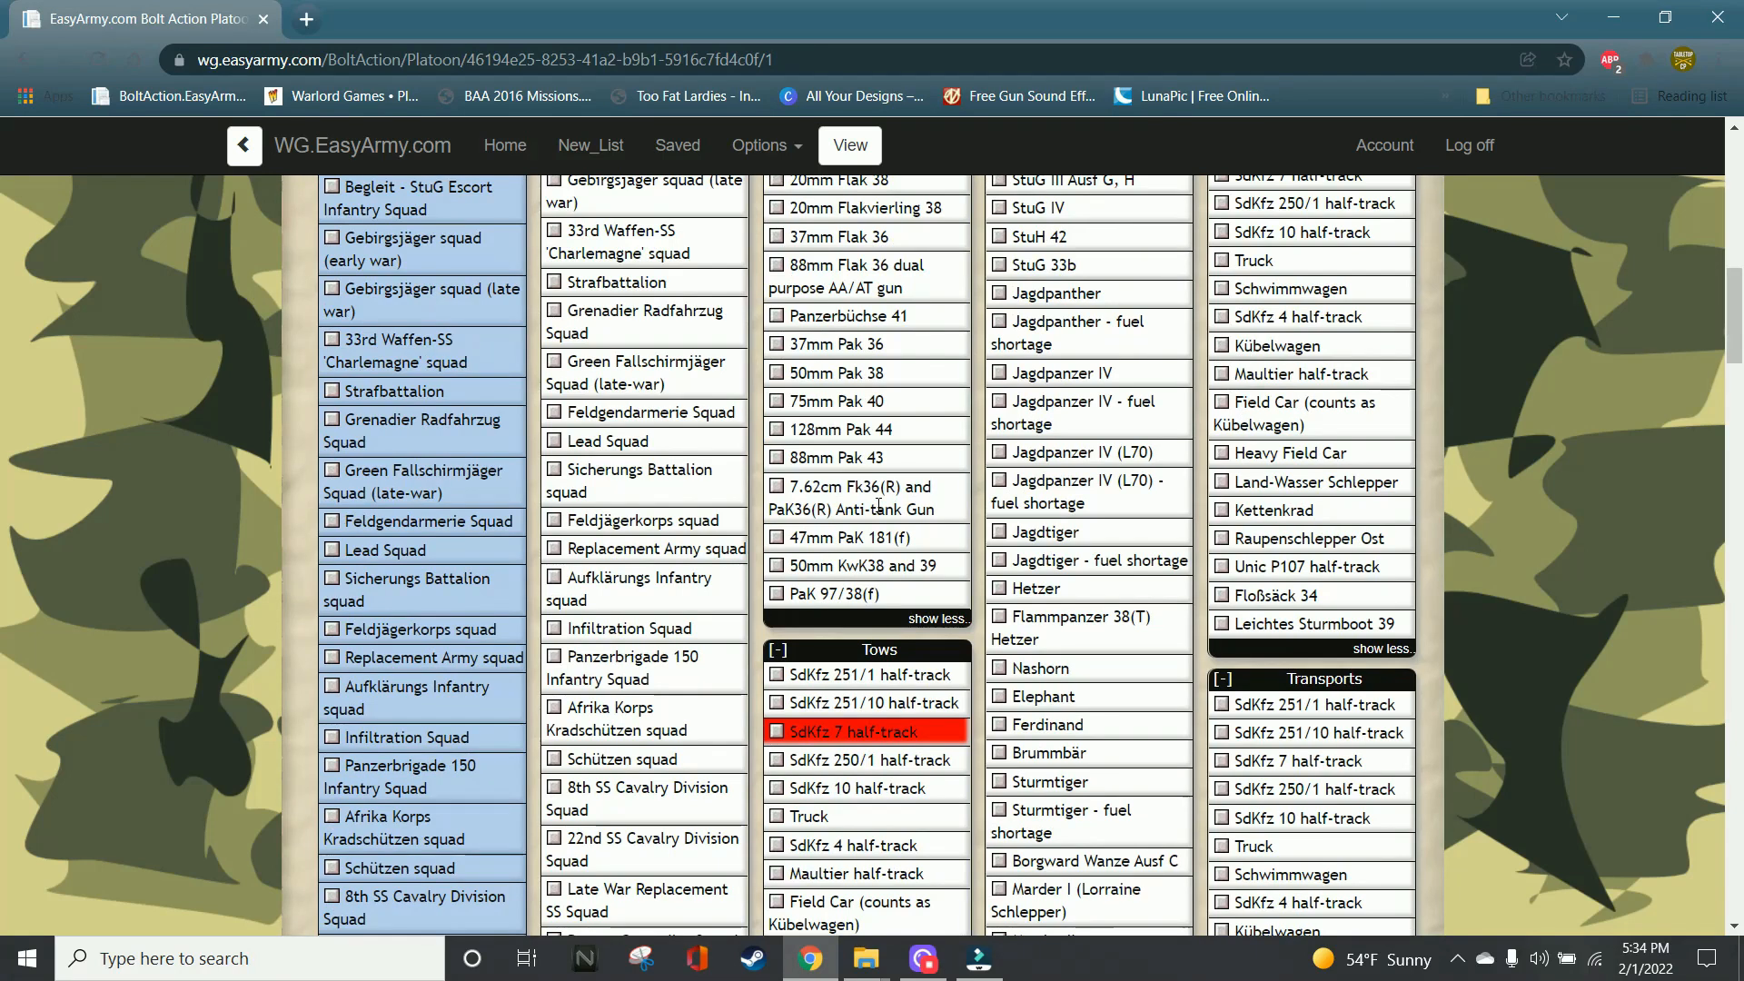
scroll(879, 500, "up", 6)
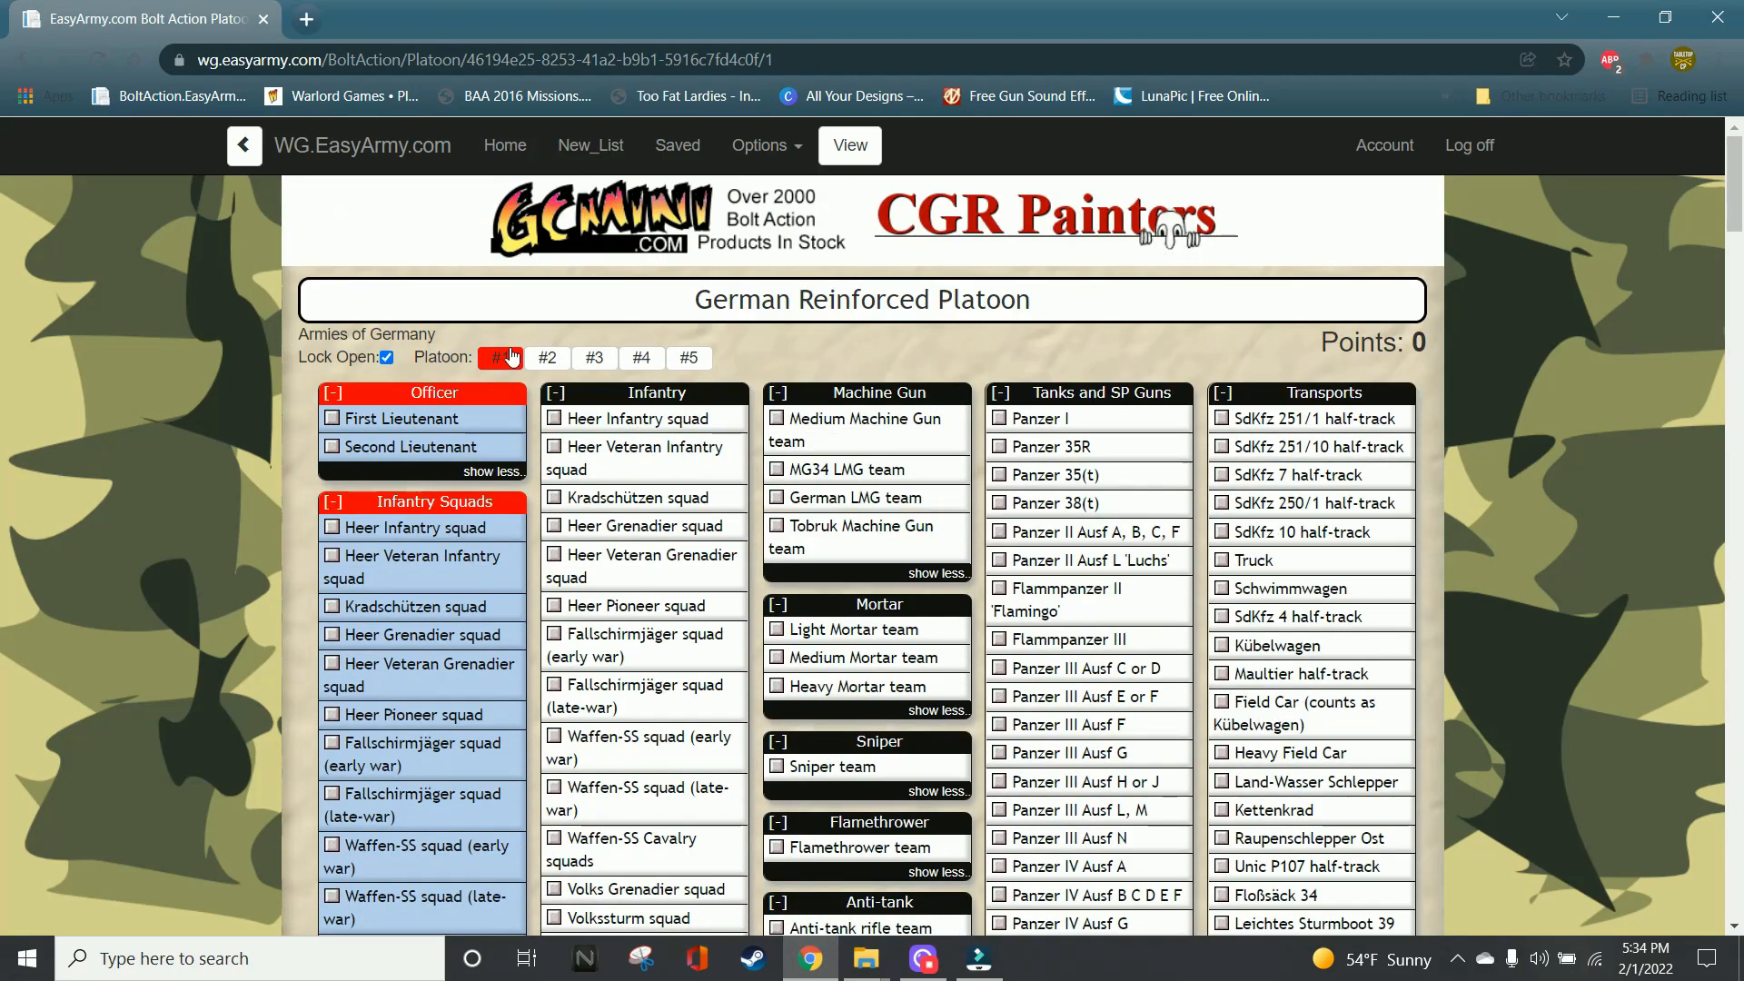
left_click(388, 357)
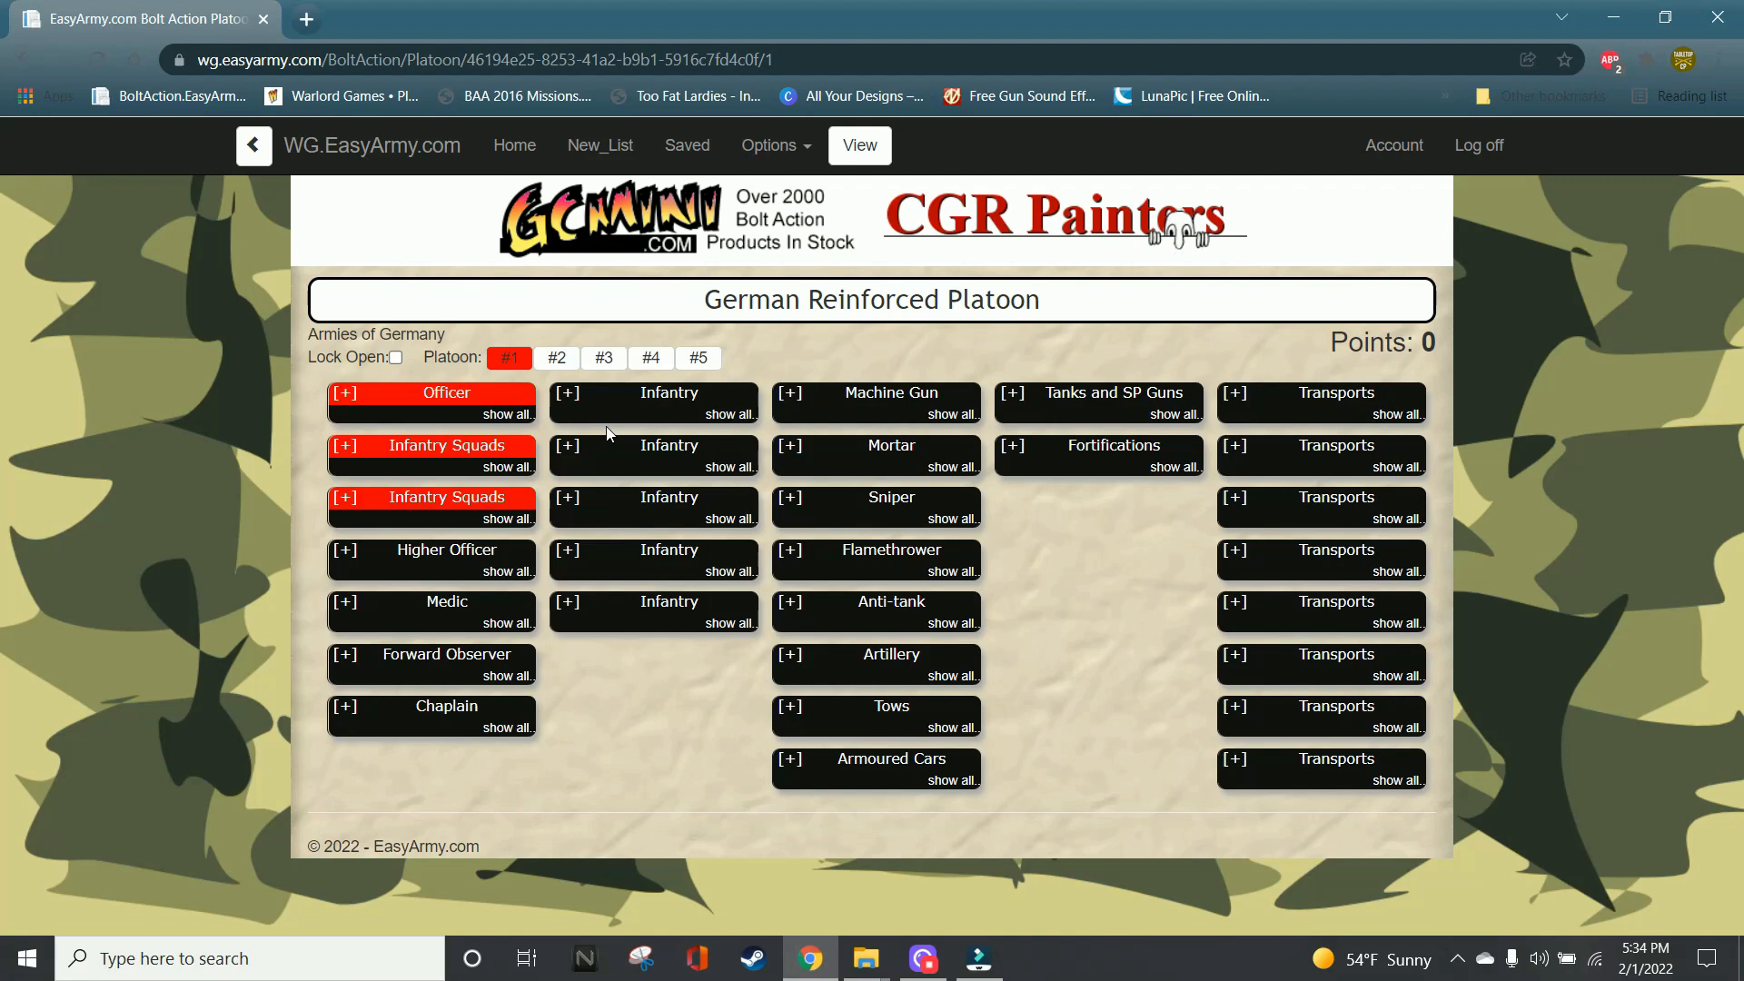
- Add a Regular Second Lieutenant with 2 regular accompanying men as the platoon's officer, saving and returning to the platoon
left_click(351, 393)
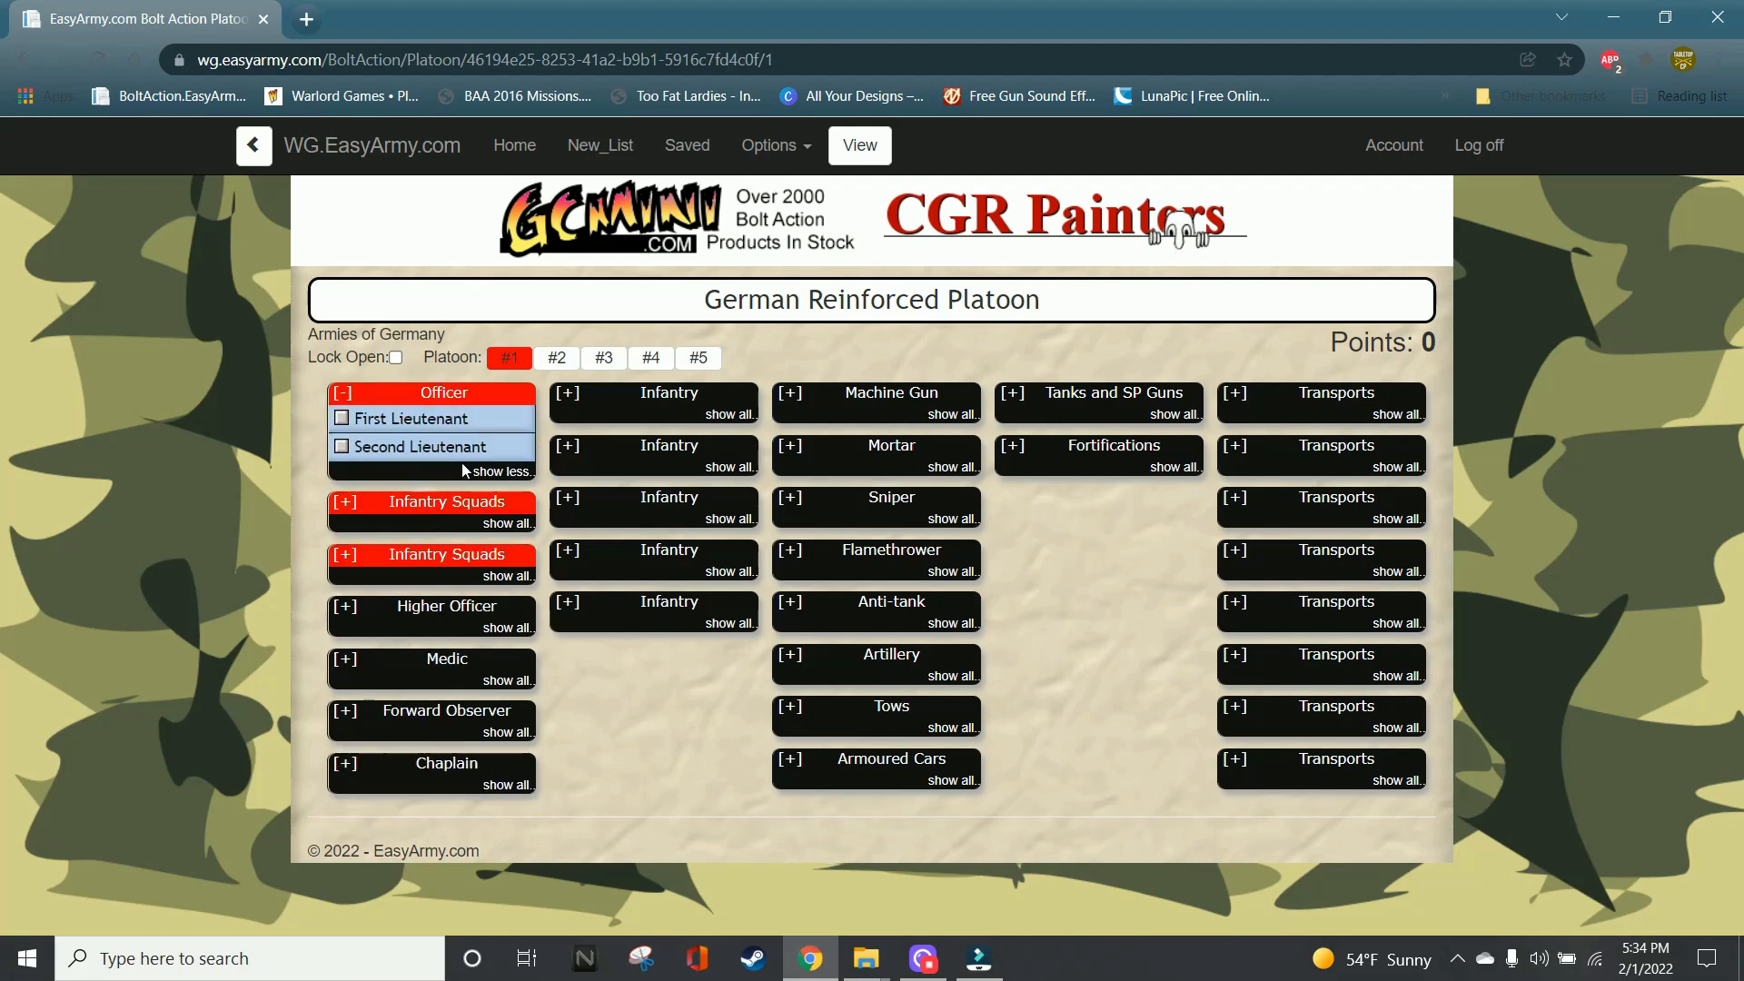
left_click(410, 416)
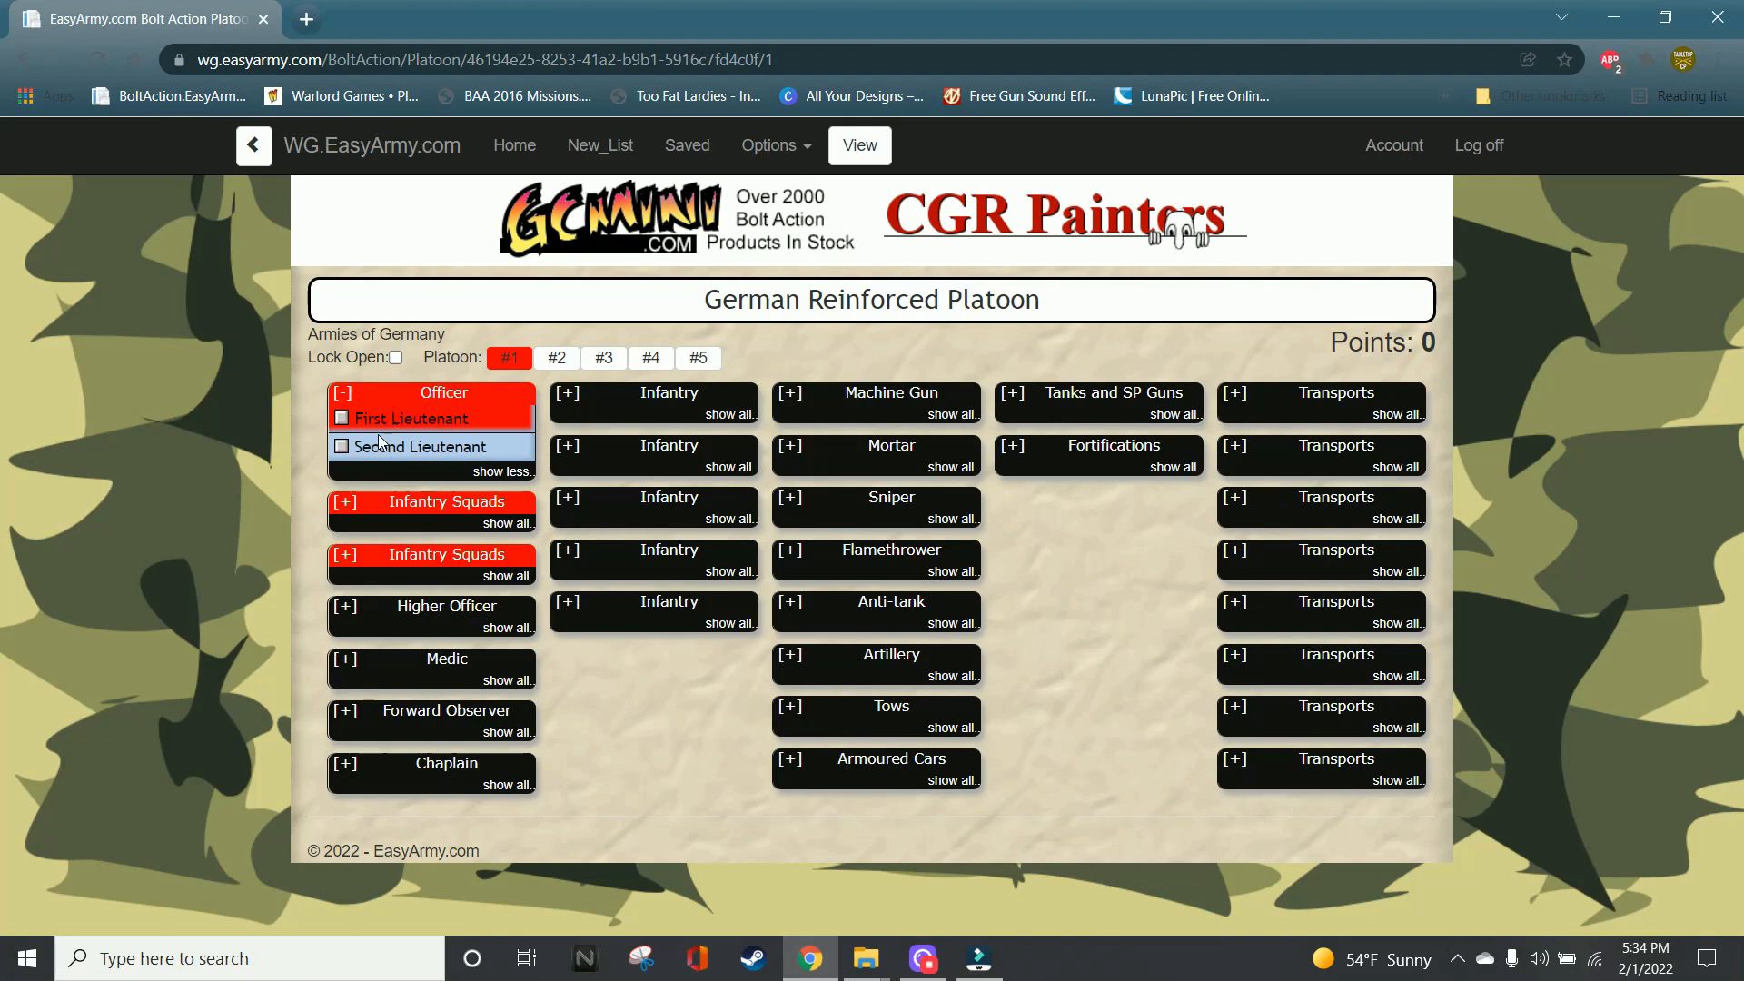
left_click(343, 447)
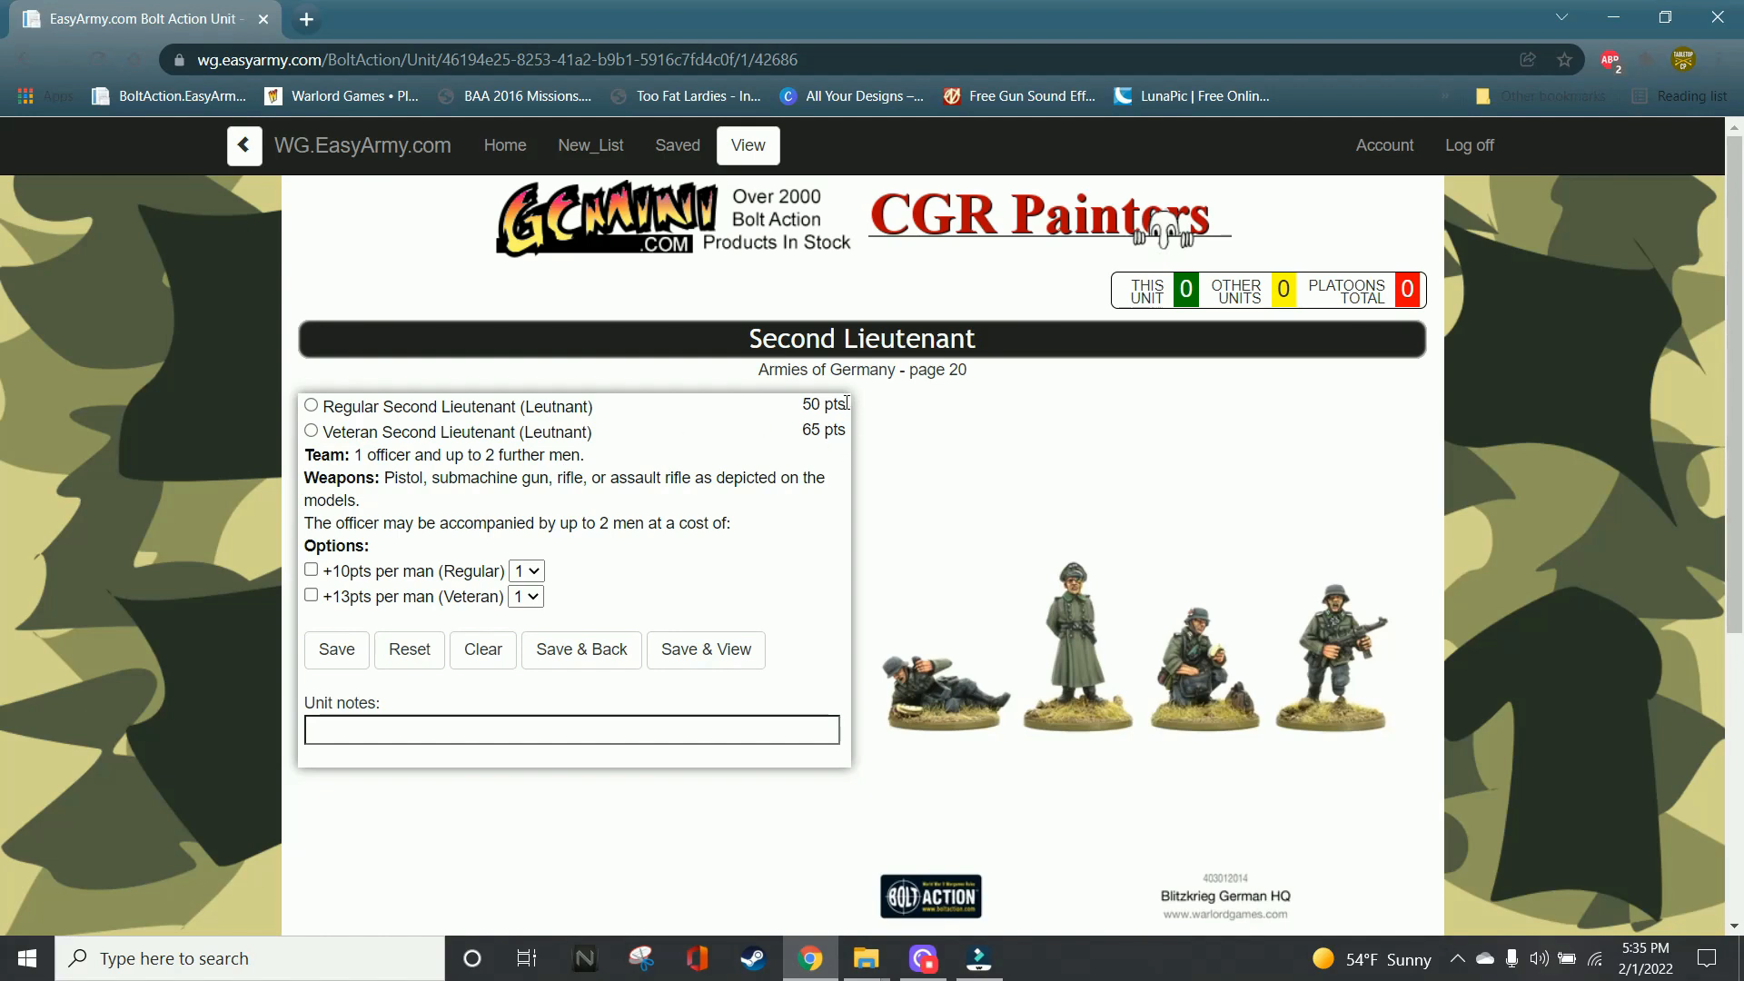
left_click(310, 405)
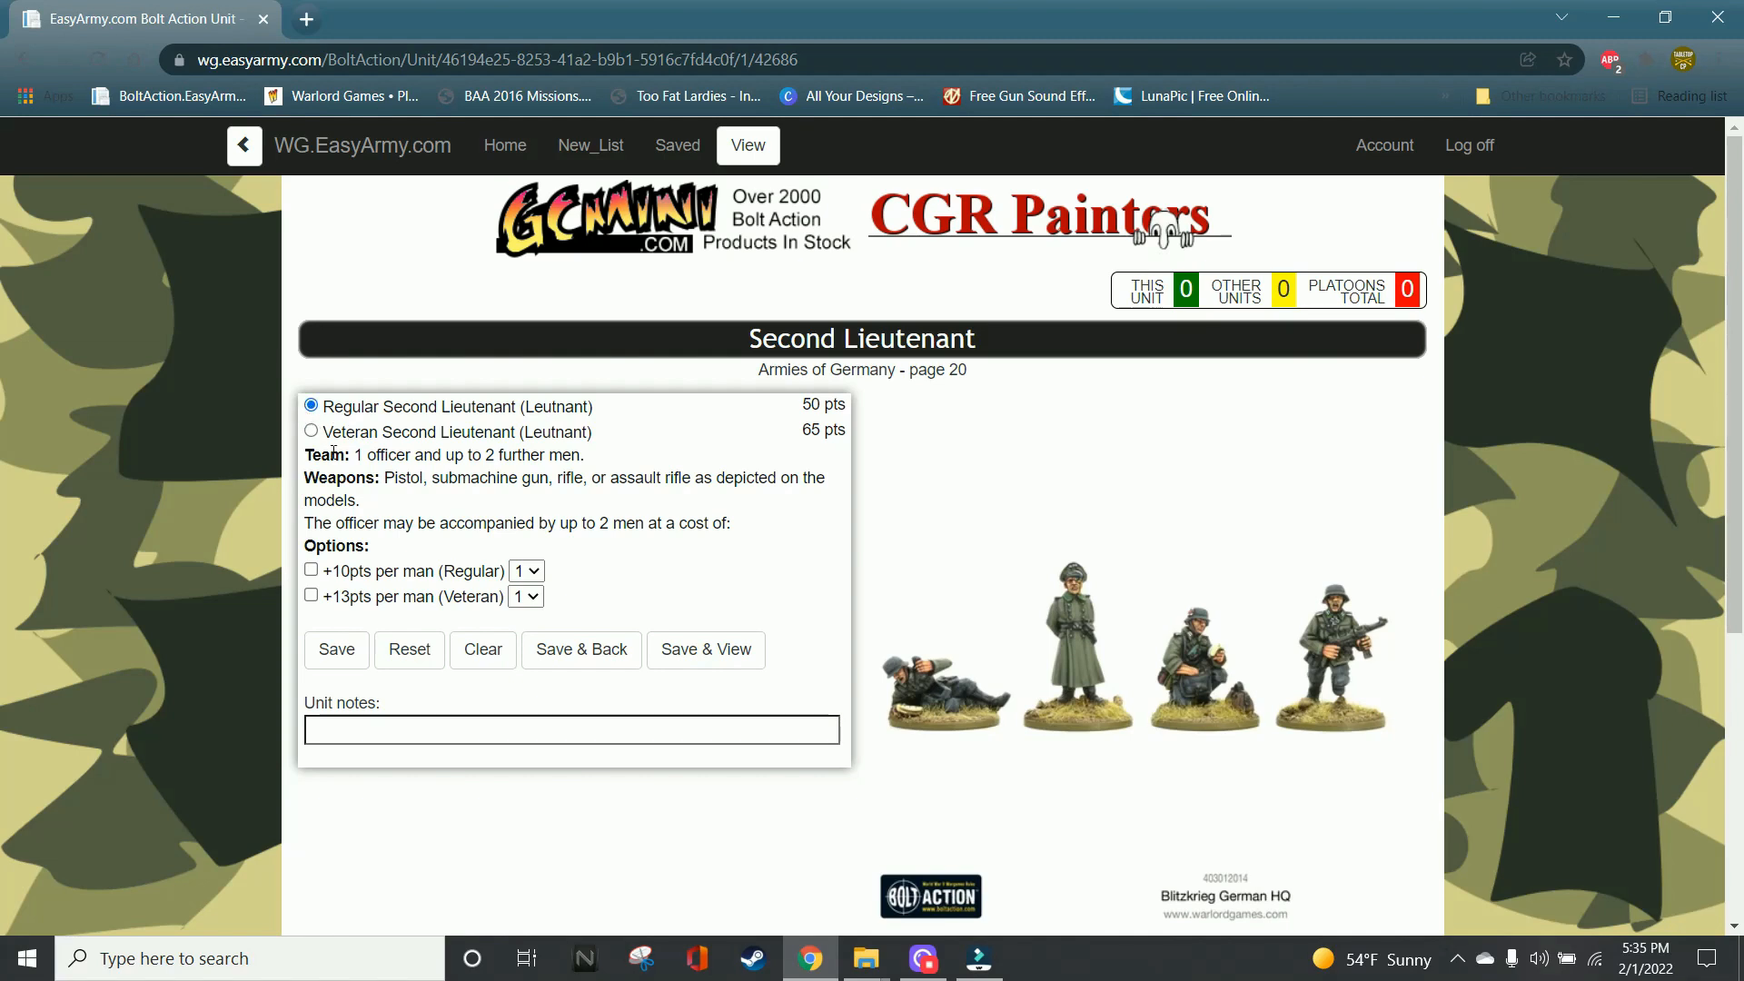
left_click(310, 570)
left_click(531, 571)
left_click(525, 607)
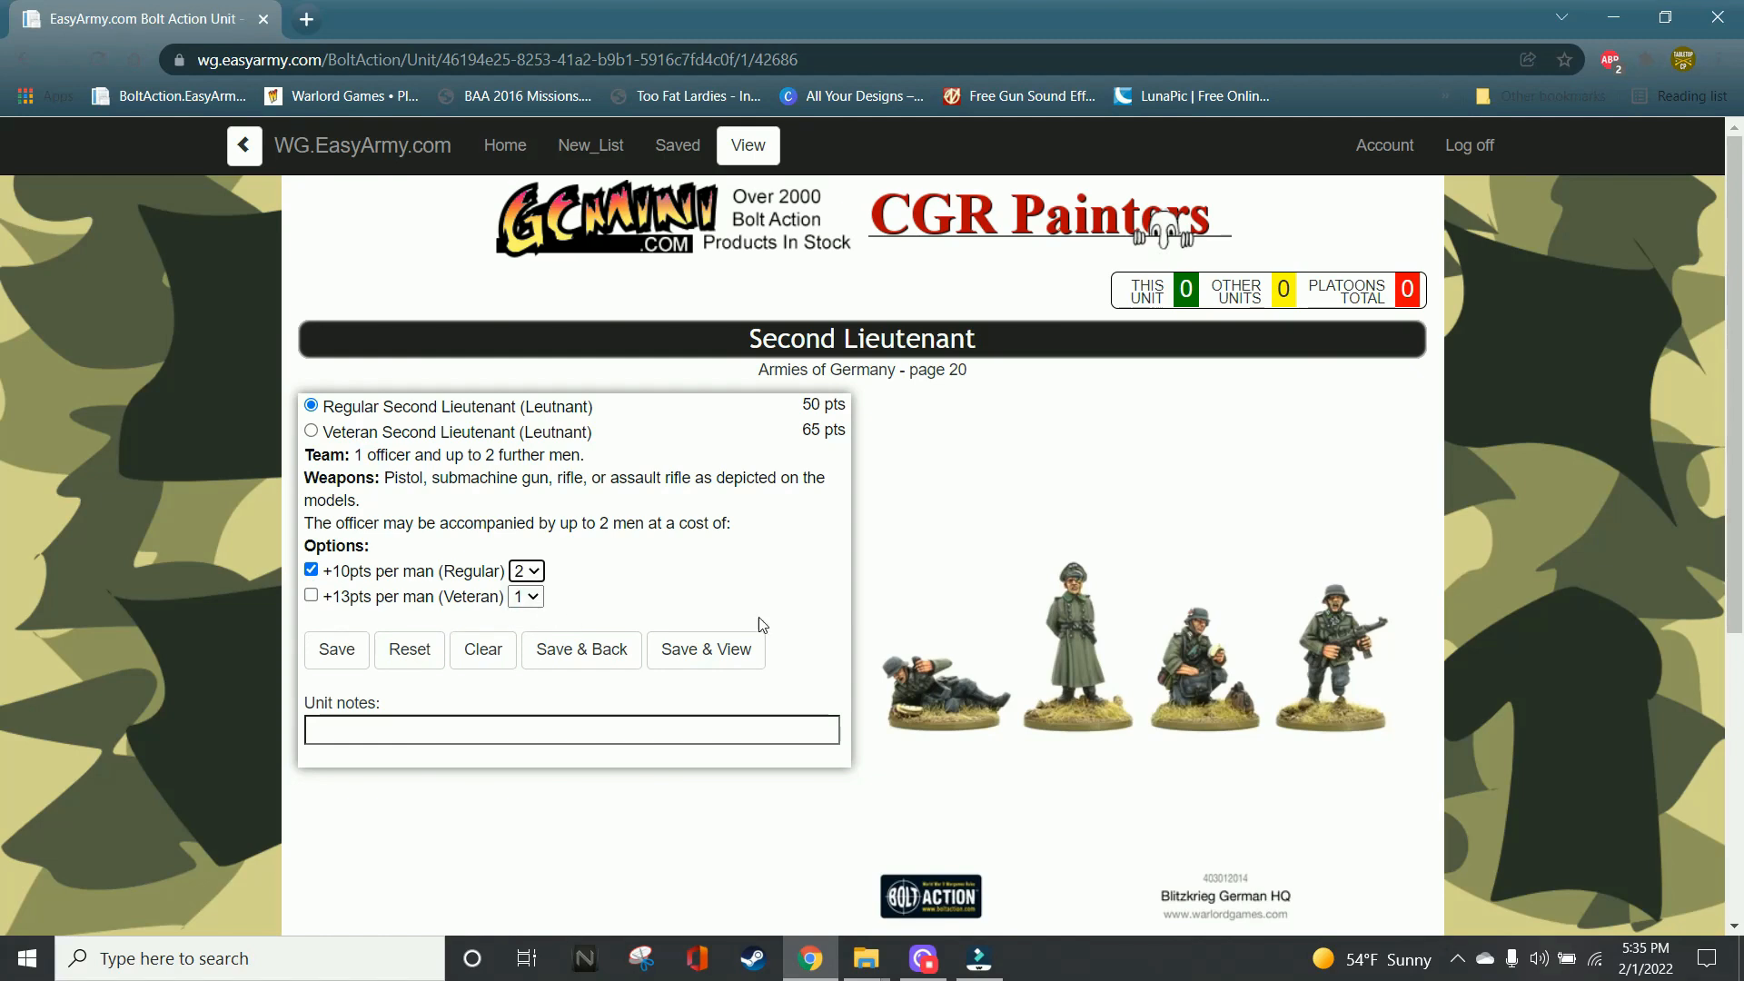
left_click(584, 650)
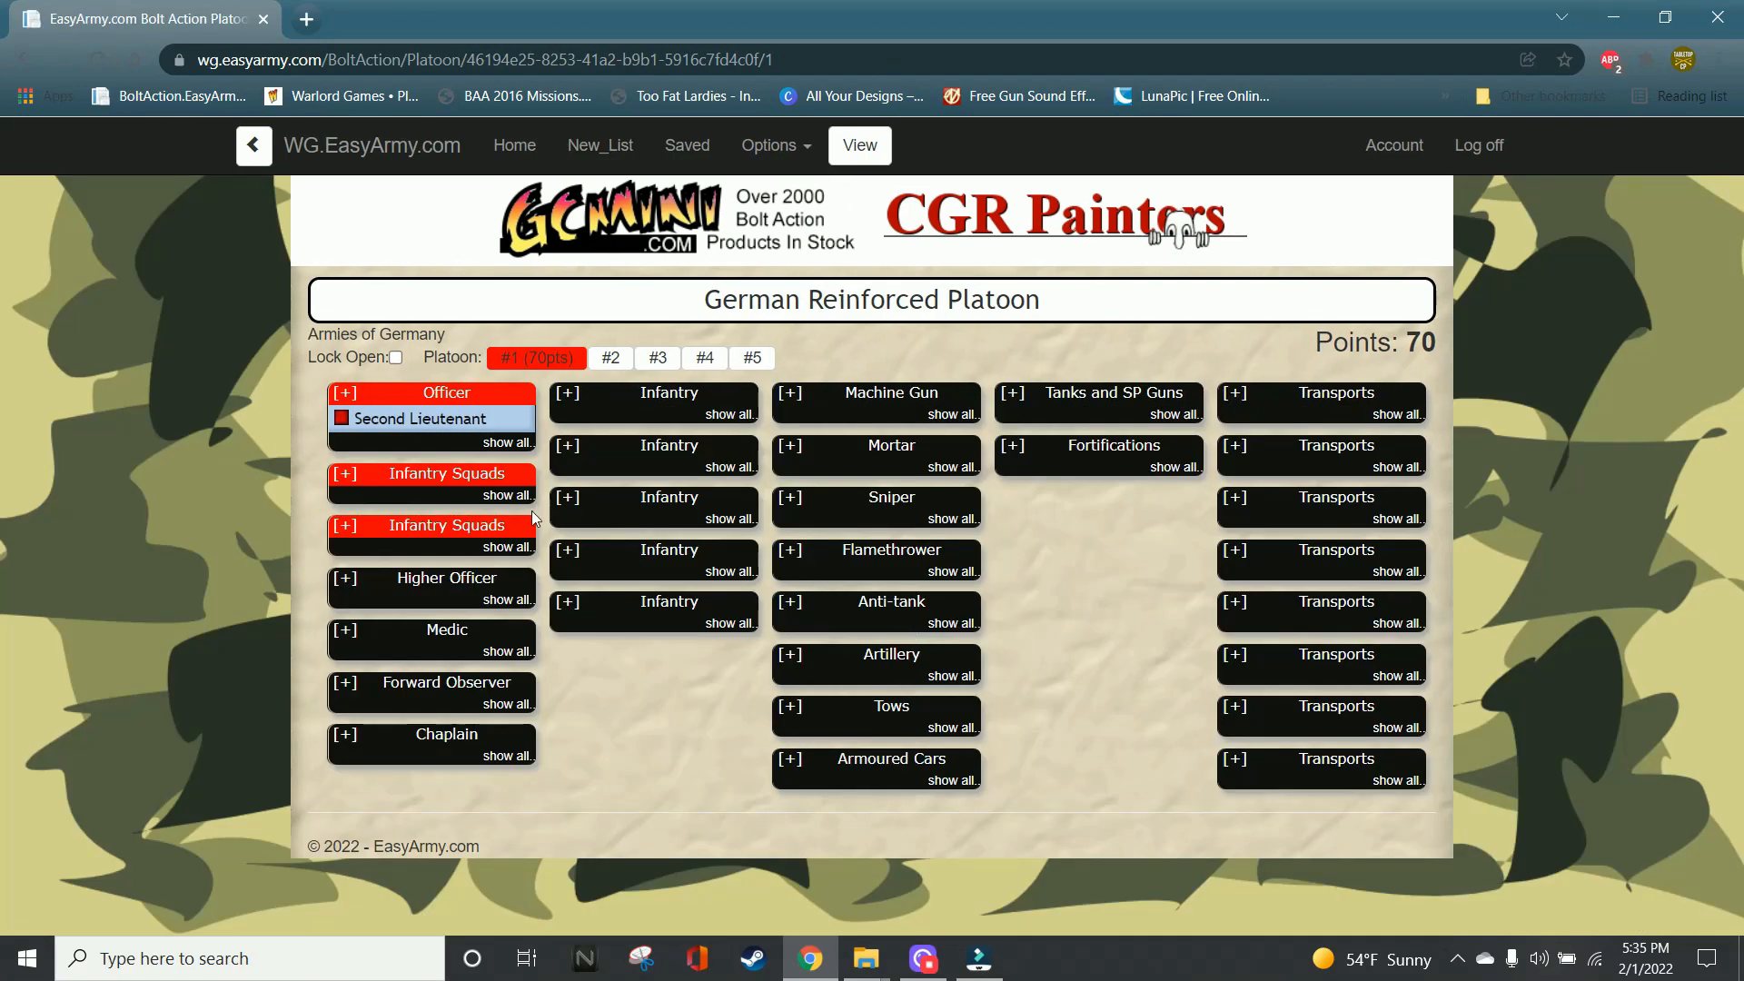
- Select a Heer Grenadier squad for the first required infantry squad slot and set it to 1 NCO and 9 Regular Infantry
left_click(363, 474)
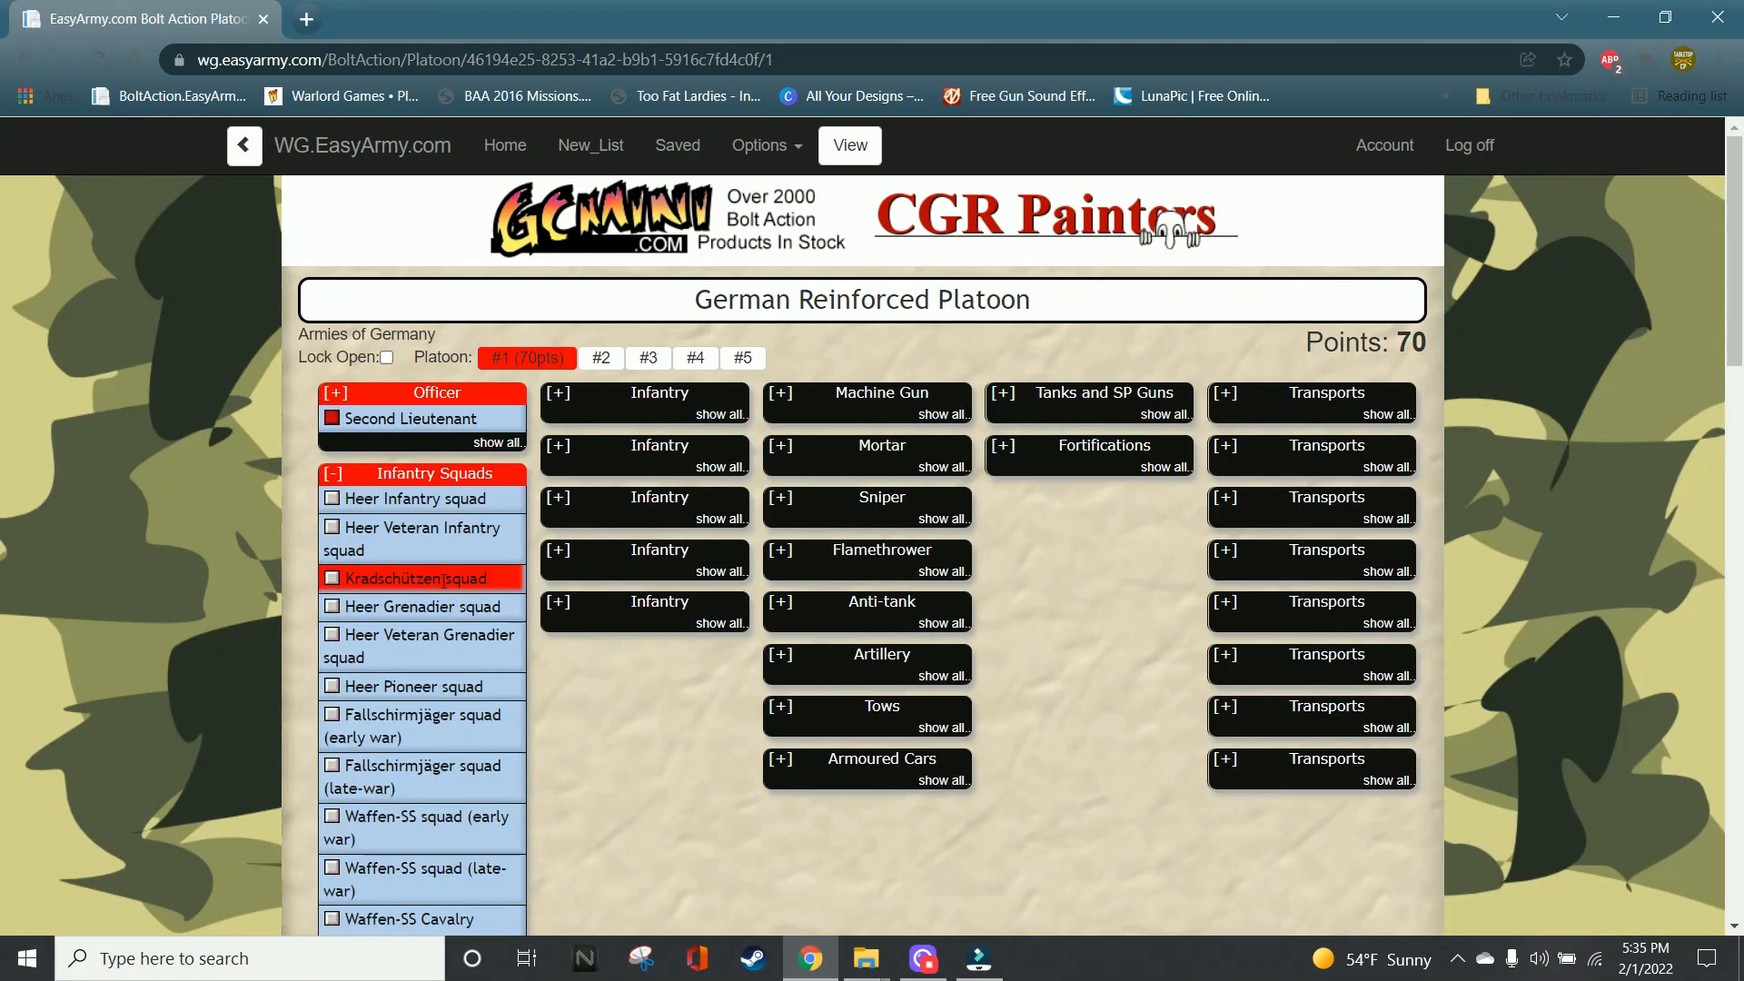
scroll(447, 582, "down", 1)
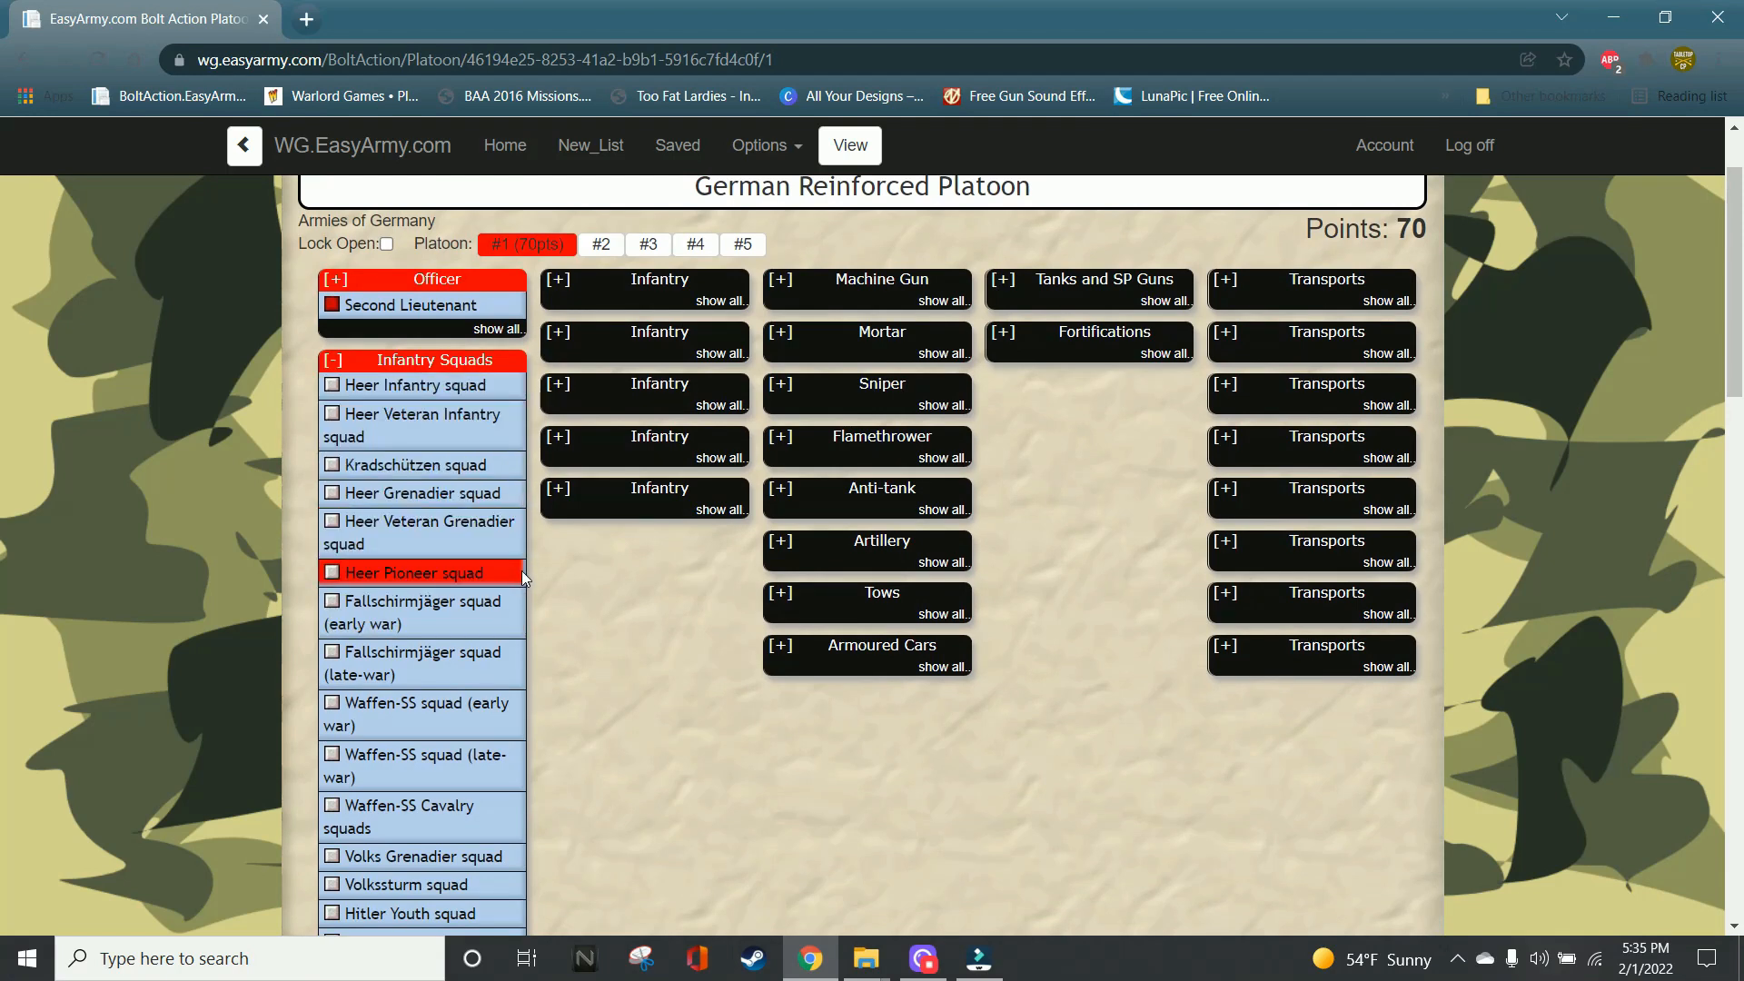
left_click(332, 493)
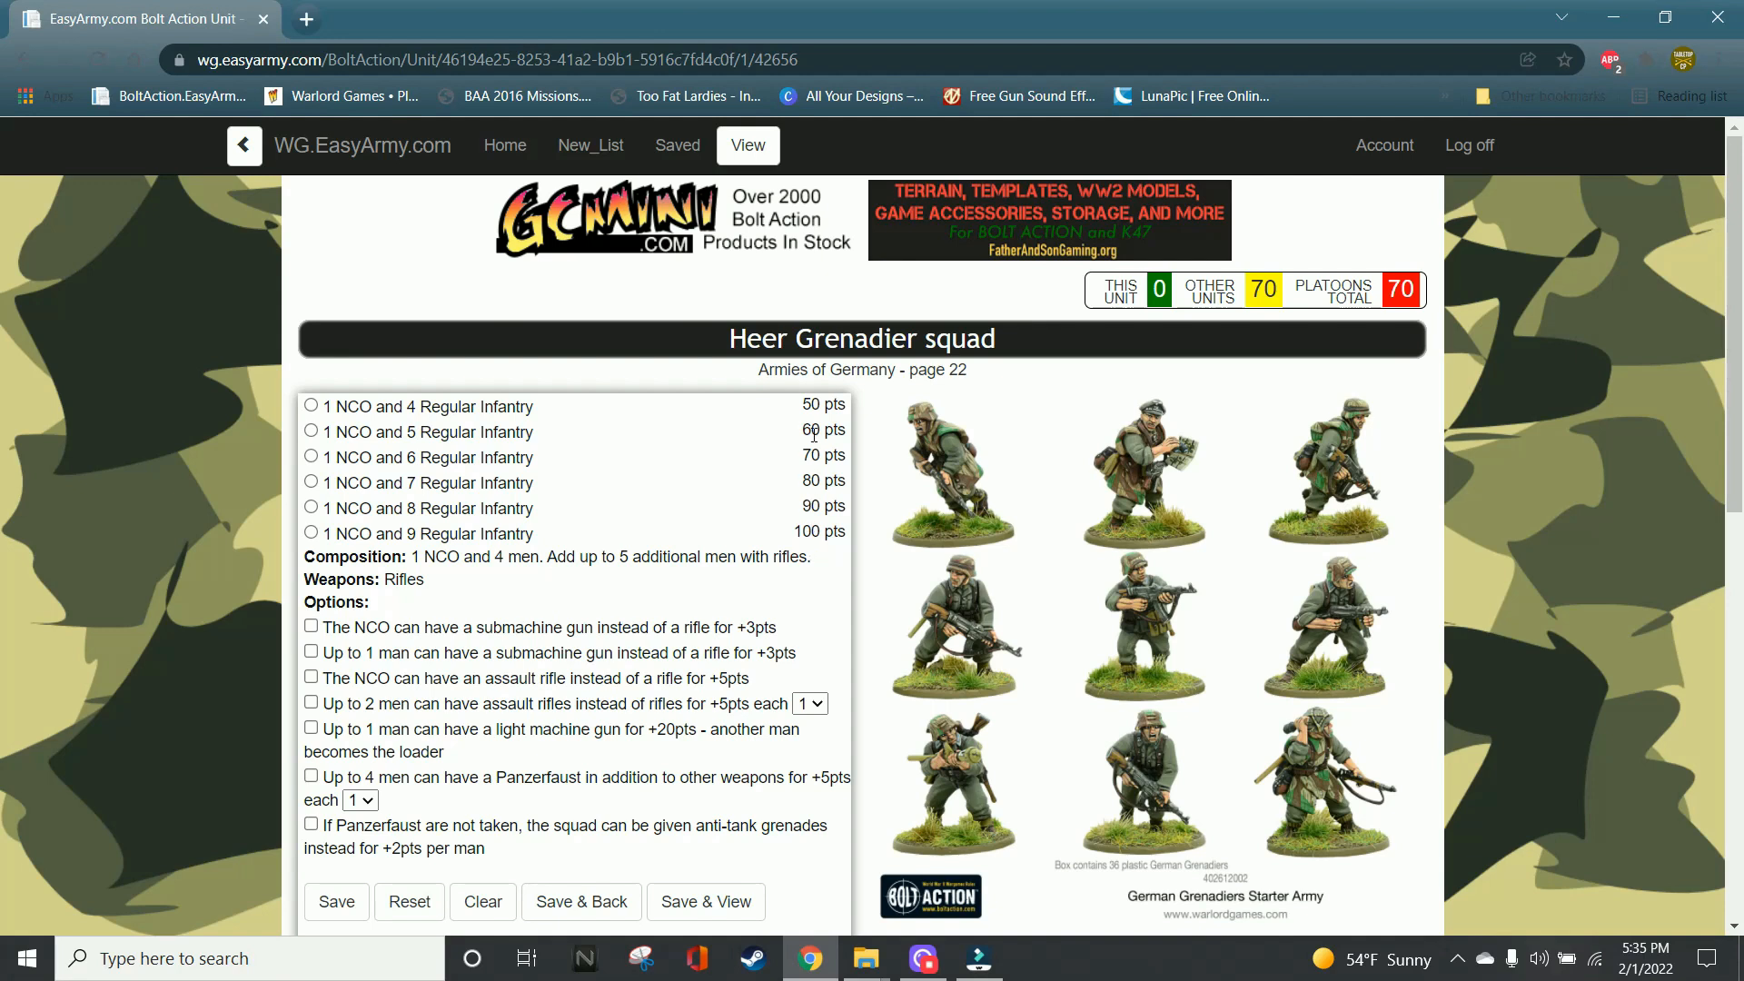
left_click(311, 534)
- Equip the squad with a submachine gun for the NCO, assault rifles for 2 men and a light machine gun
scroll(559, 599, "down", 3)
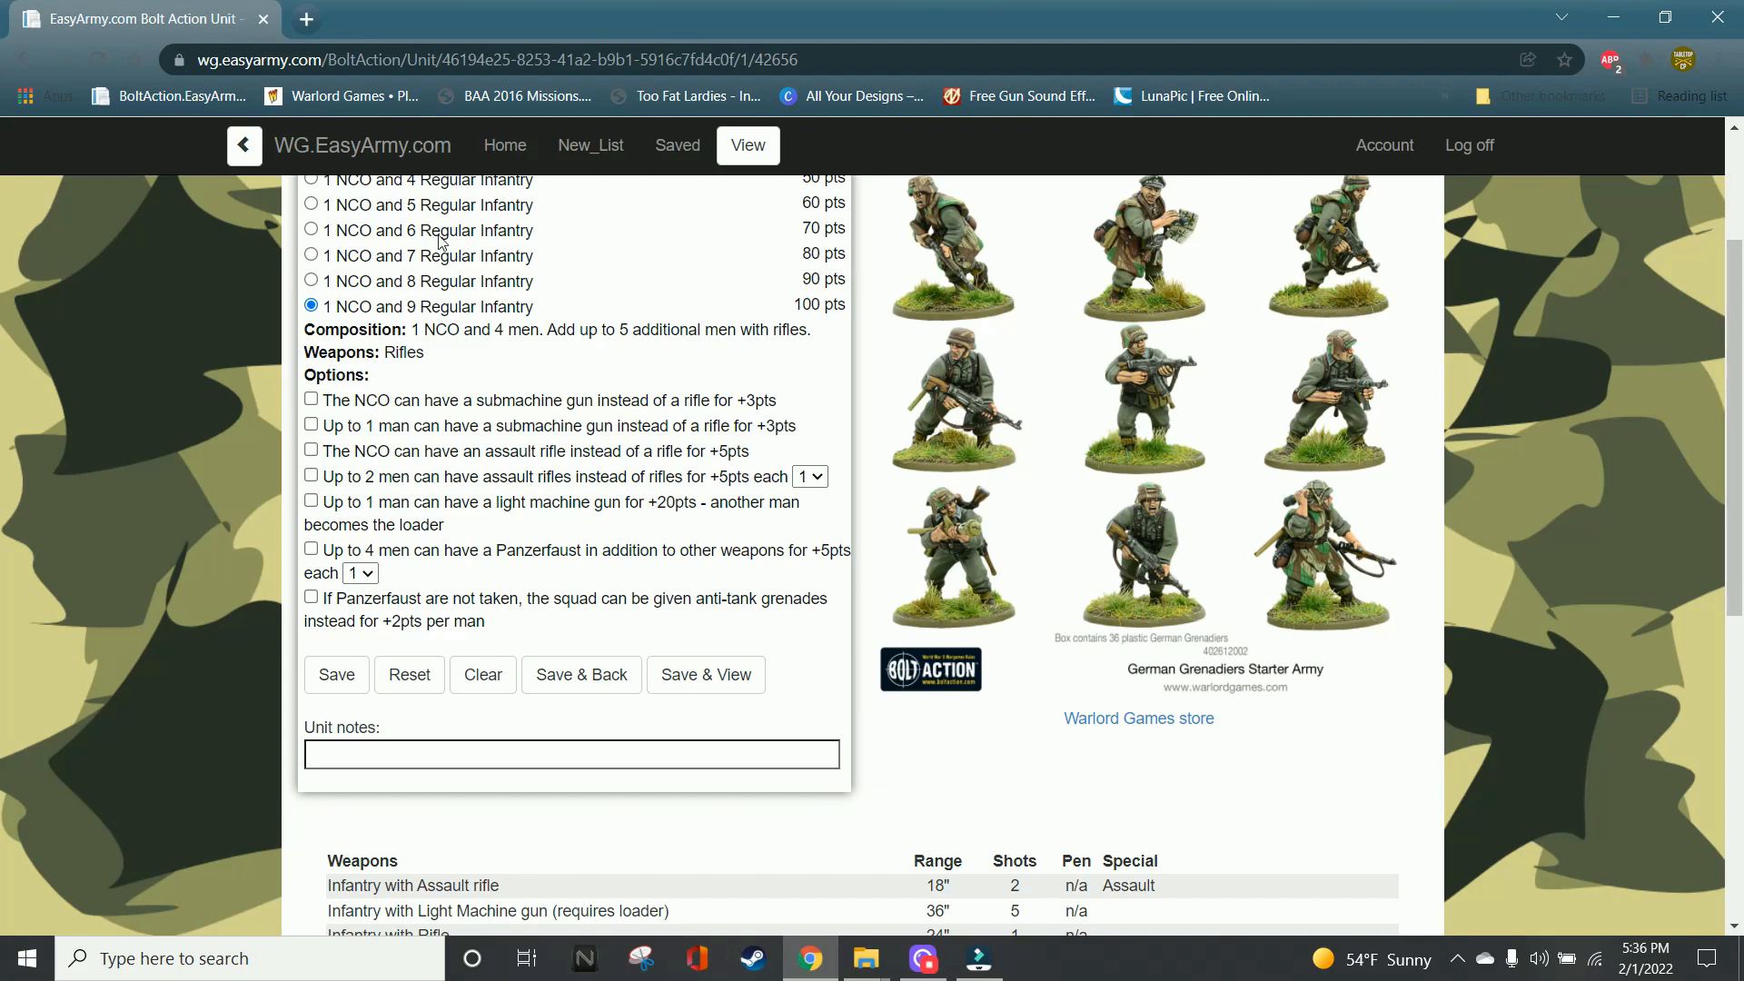
left_click(310, 399)
left_click(310, 475)
left_click(818, 479)
left_click(803, 518)
left_click(322, 505)
- Give 2 men of the grenadier squad a Panzerfaust and save the unit
left_click(311, 549)
left_click(361, 574)
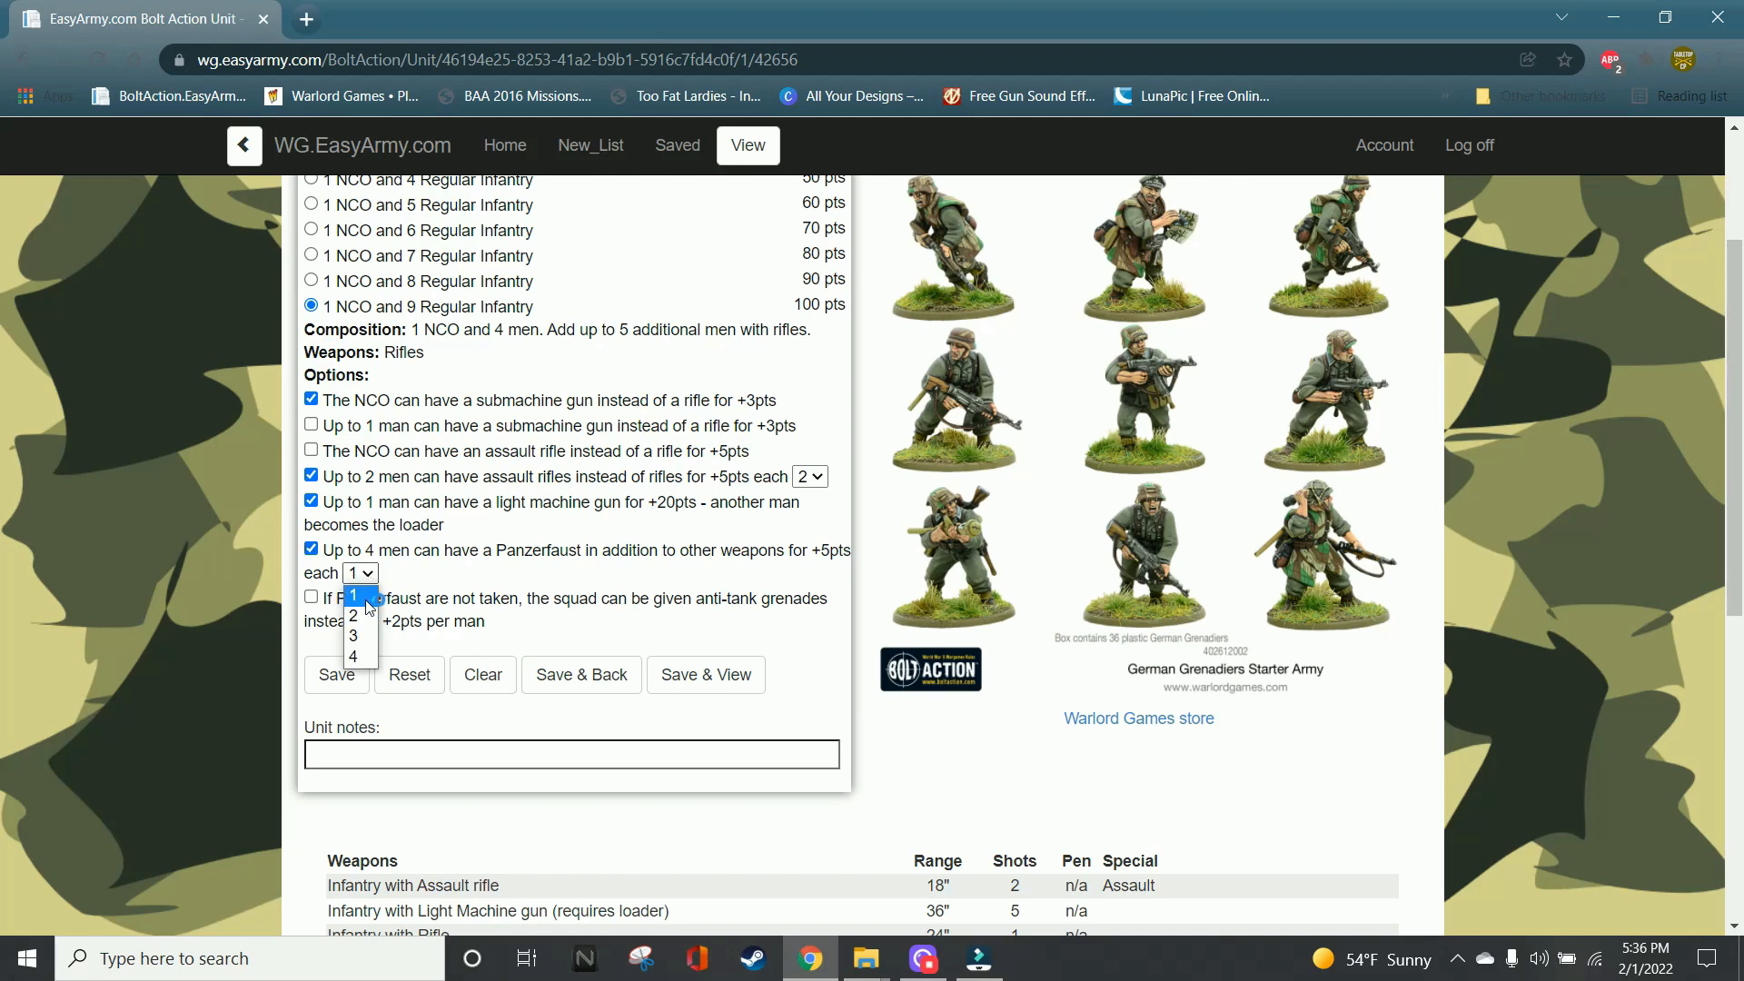
left_click(361, 606)
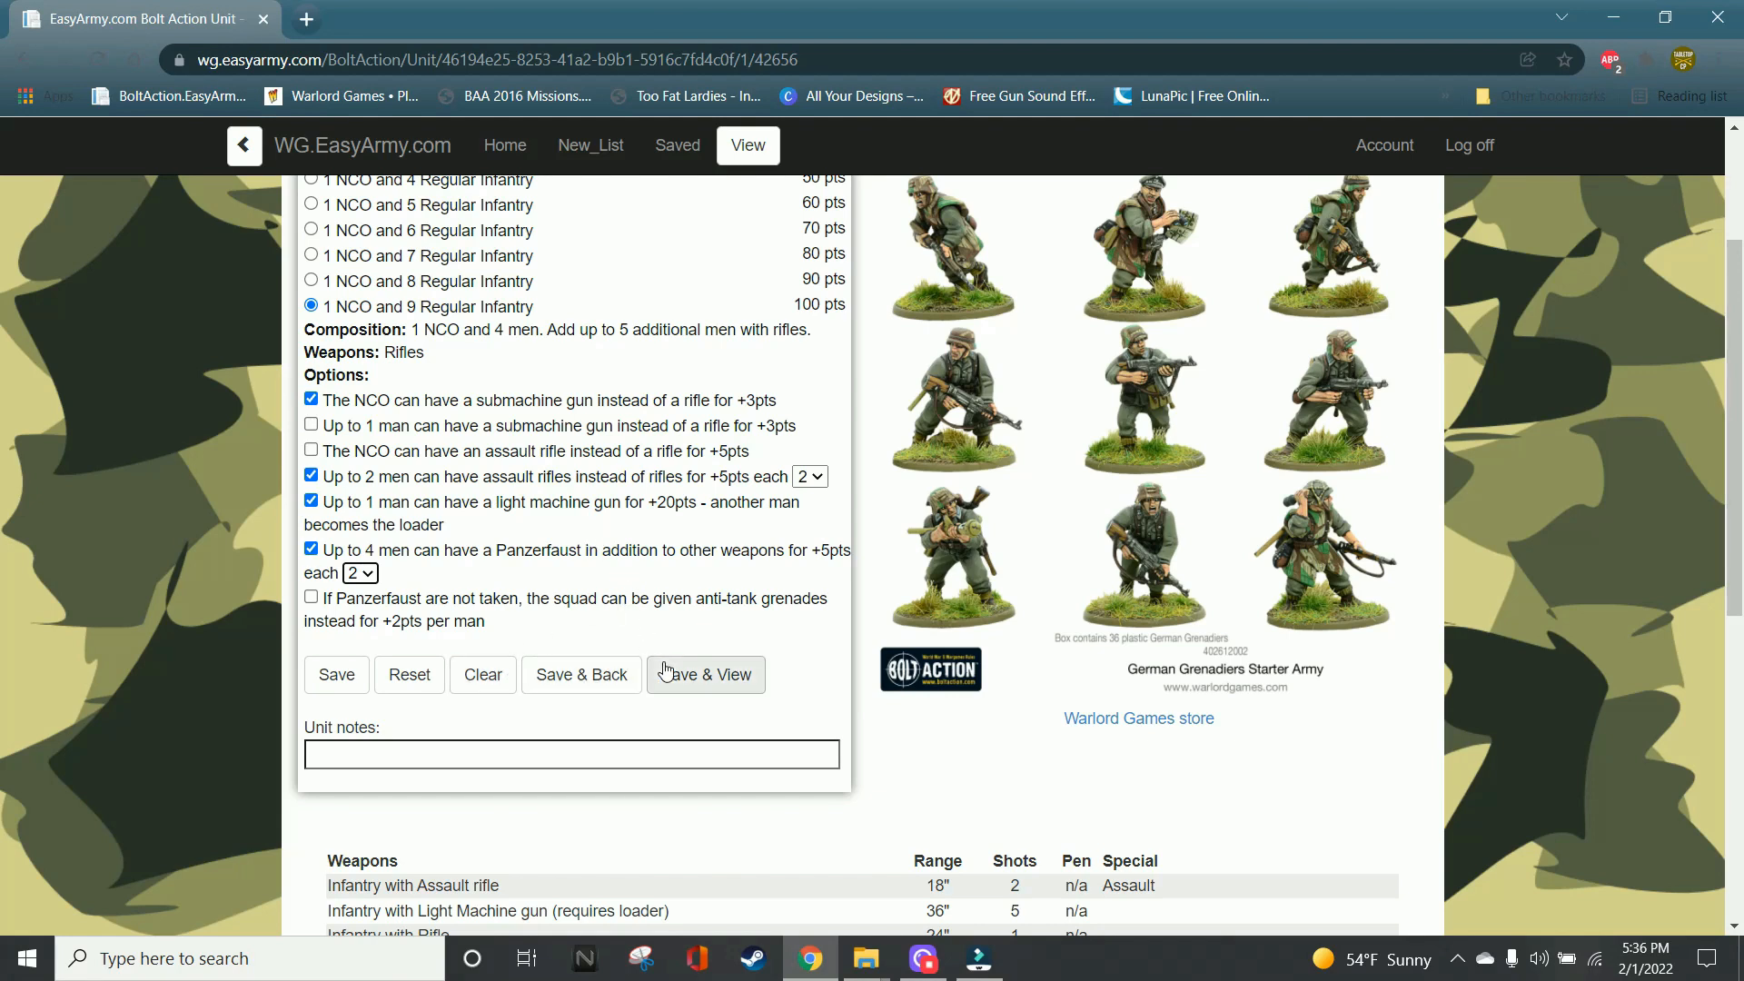
scroll(1030, 621, "up", 2)
scroll(1030, 621, "up", 1)
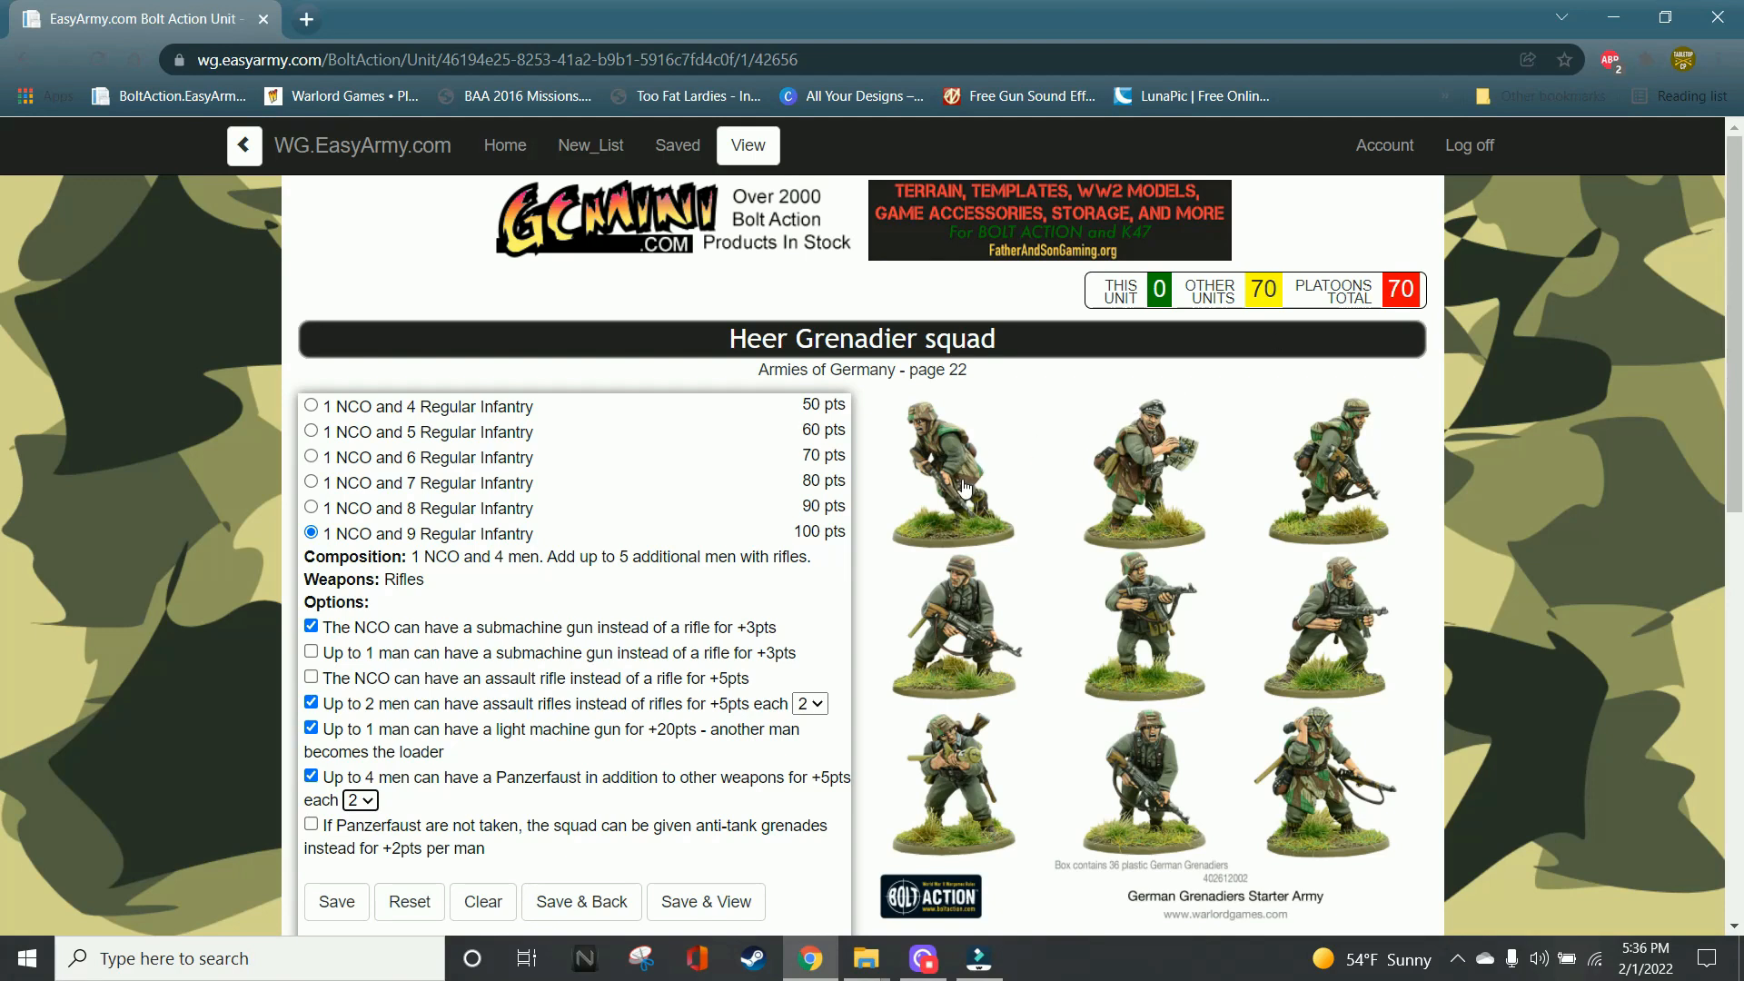
scroll(818, 564, "down", 1)
left_click(336, 787)
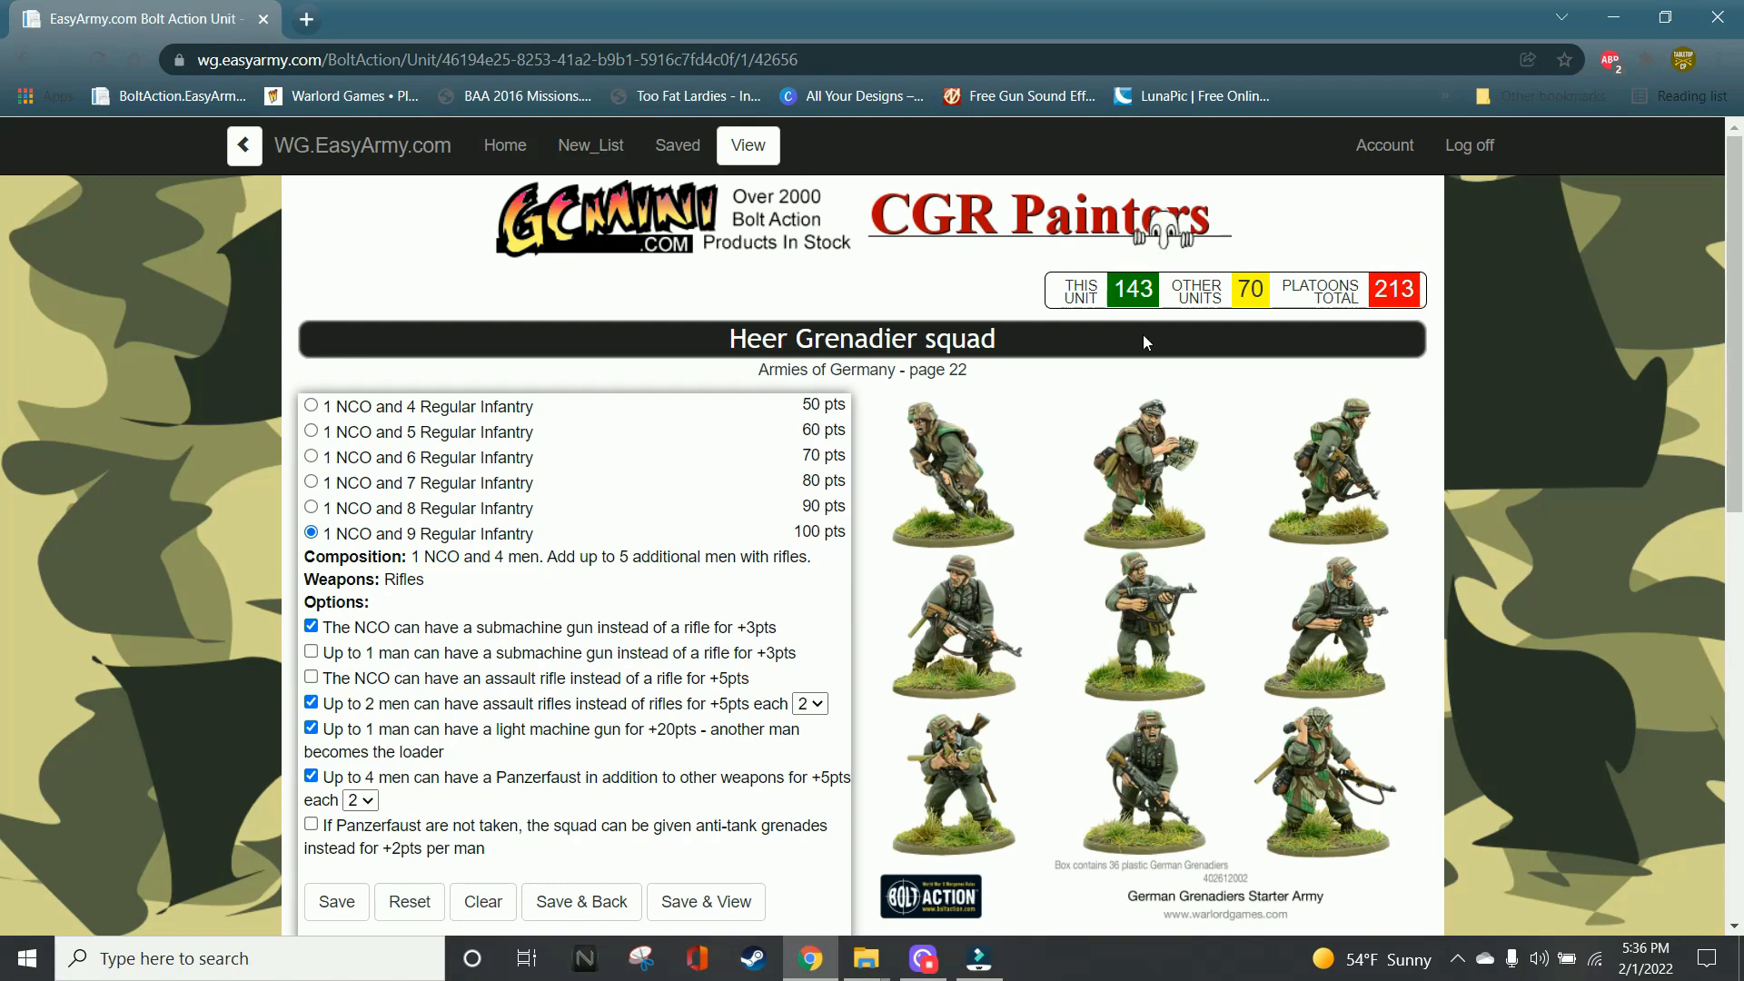
- Examine the Heer Grenadier squad's weapon statistics and special rules
scroll(924, 481, "down", 4)
scroll(925, 484, "up", 1)
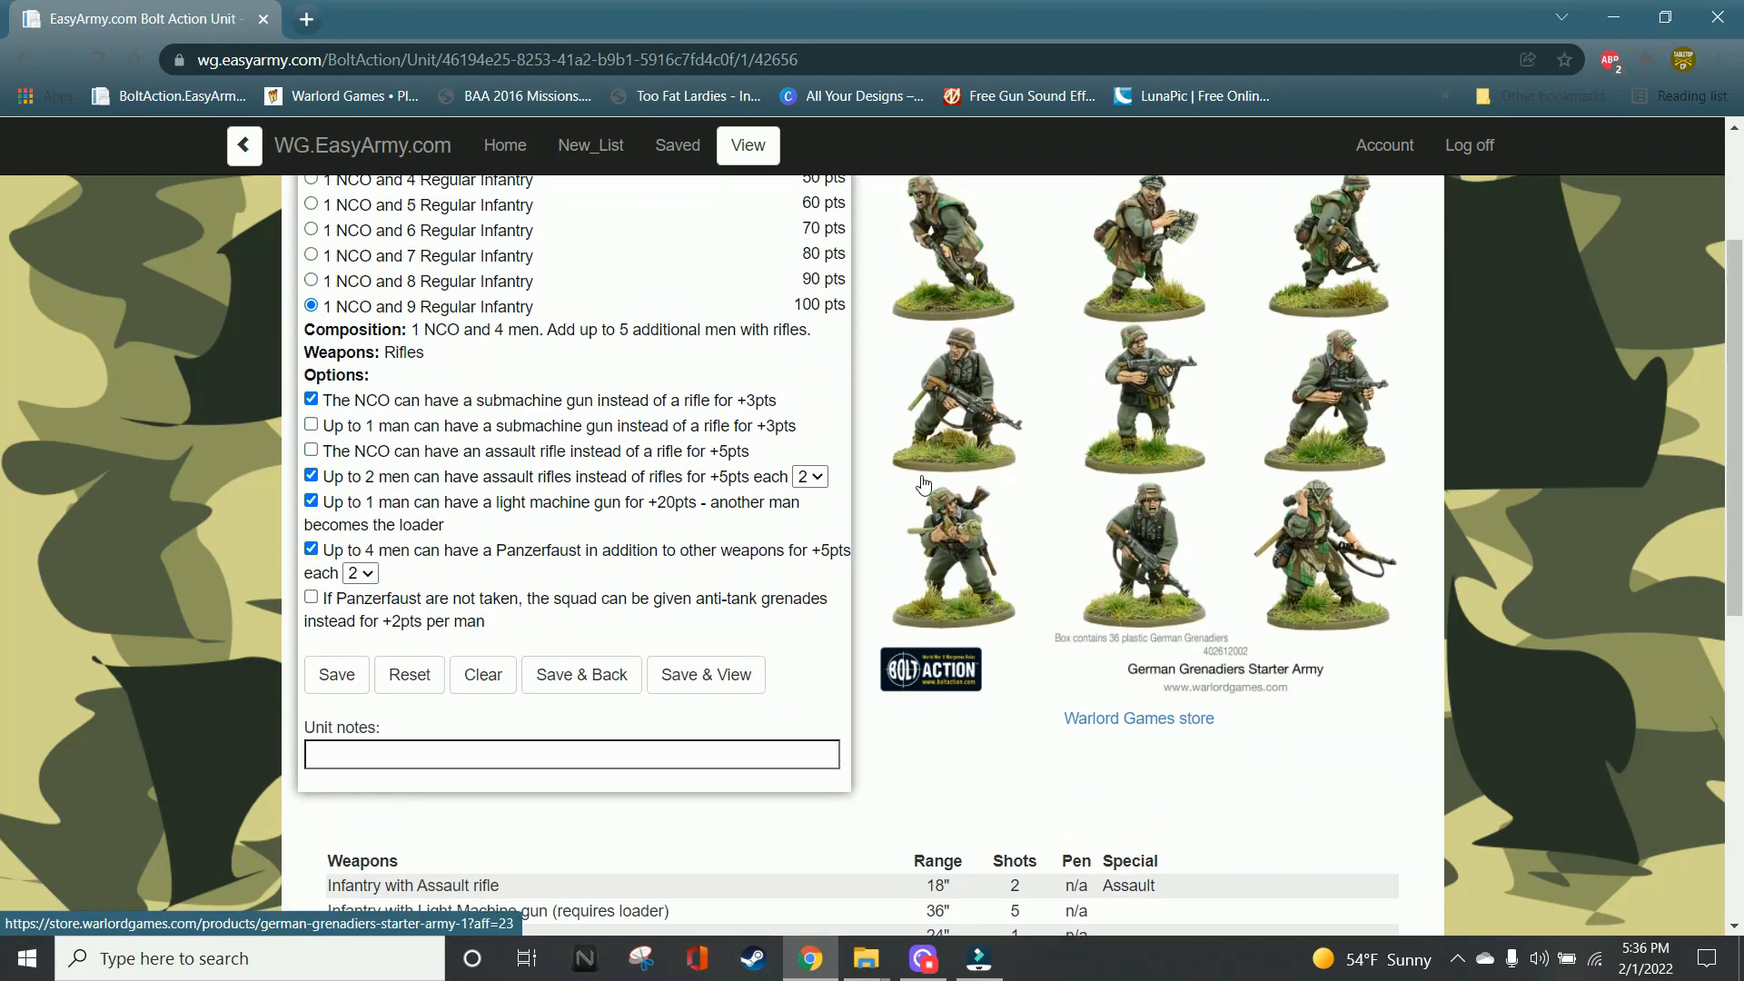
scroll(761, 486, "down", 3)
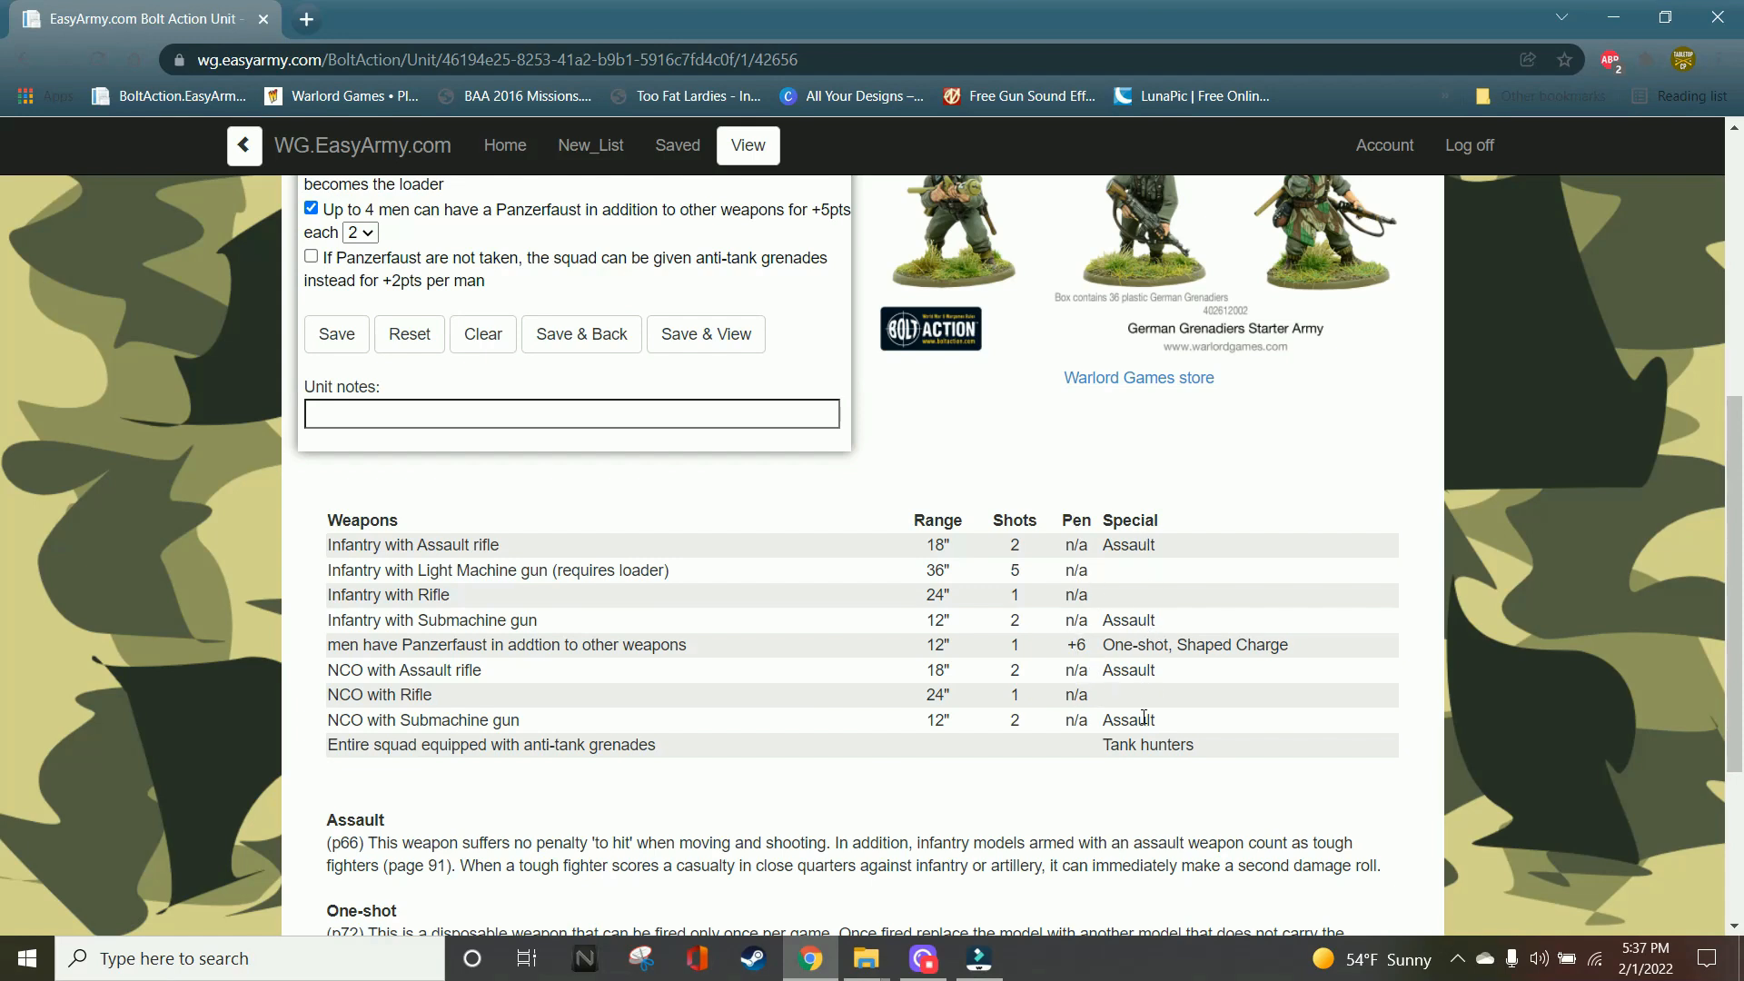
scroll(781, 663, "down", 4)
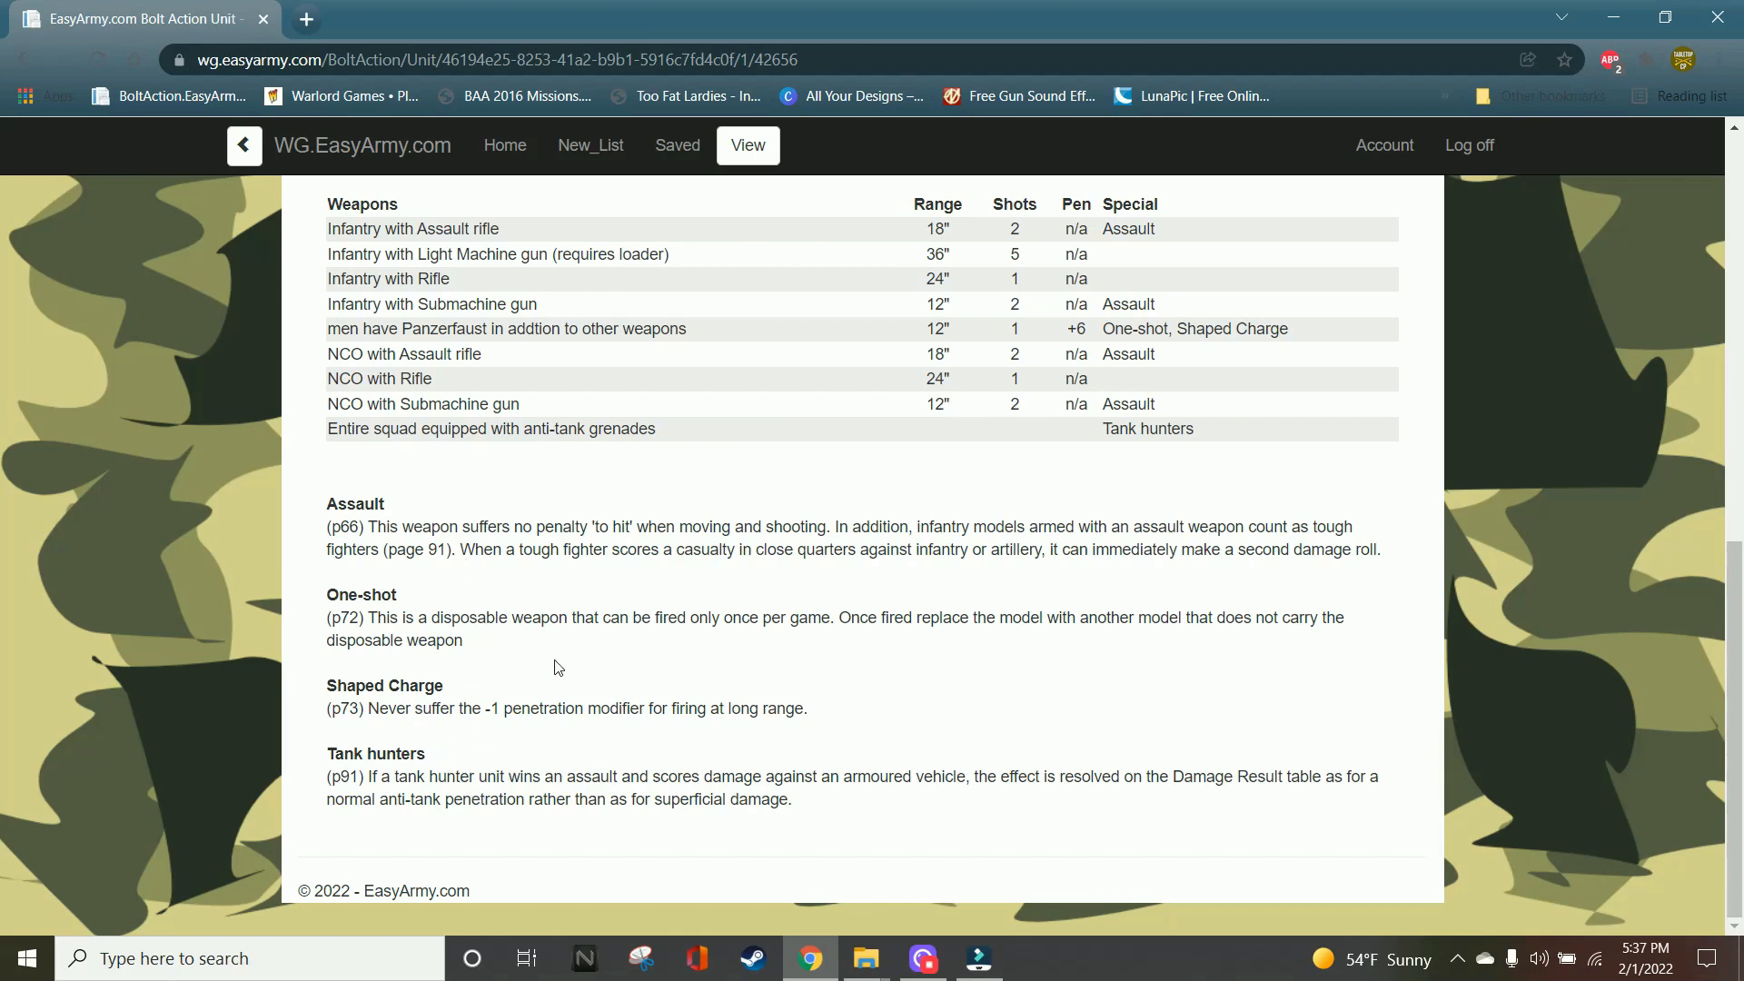
scroll(557, 667, "up", 10)
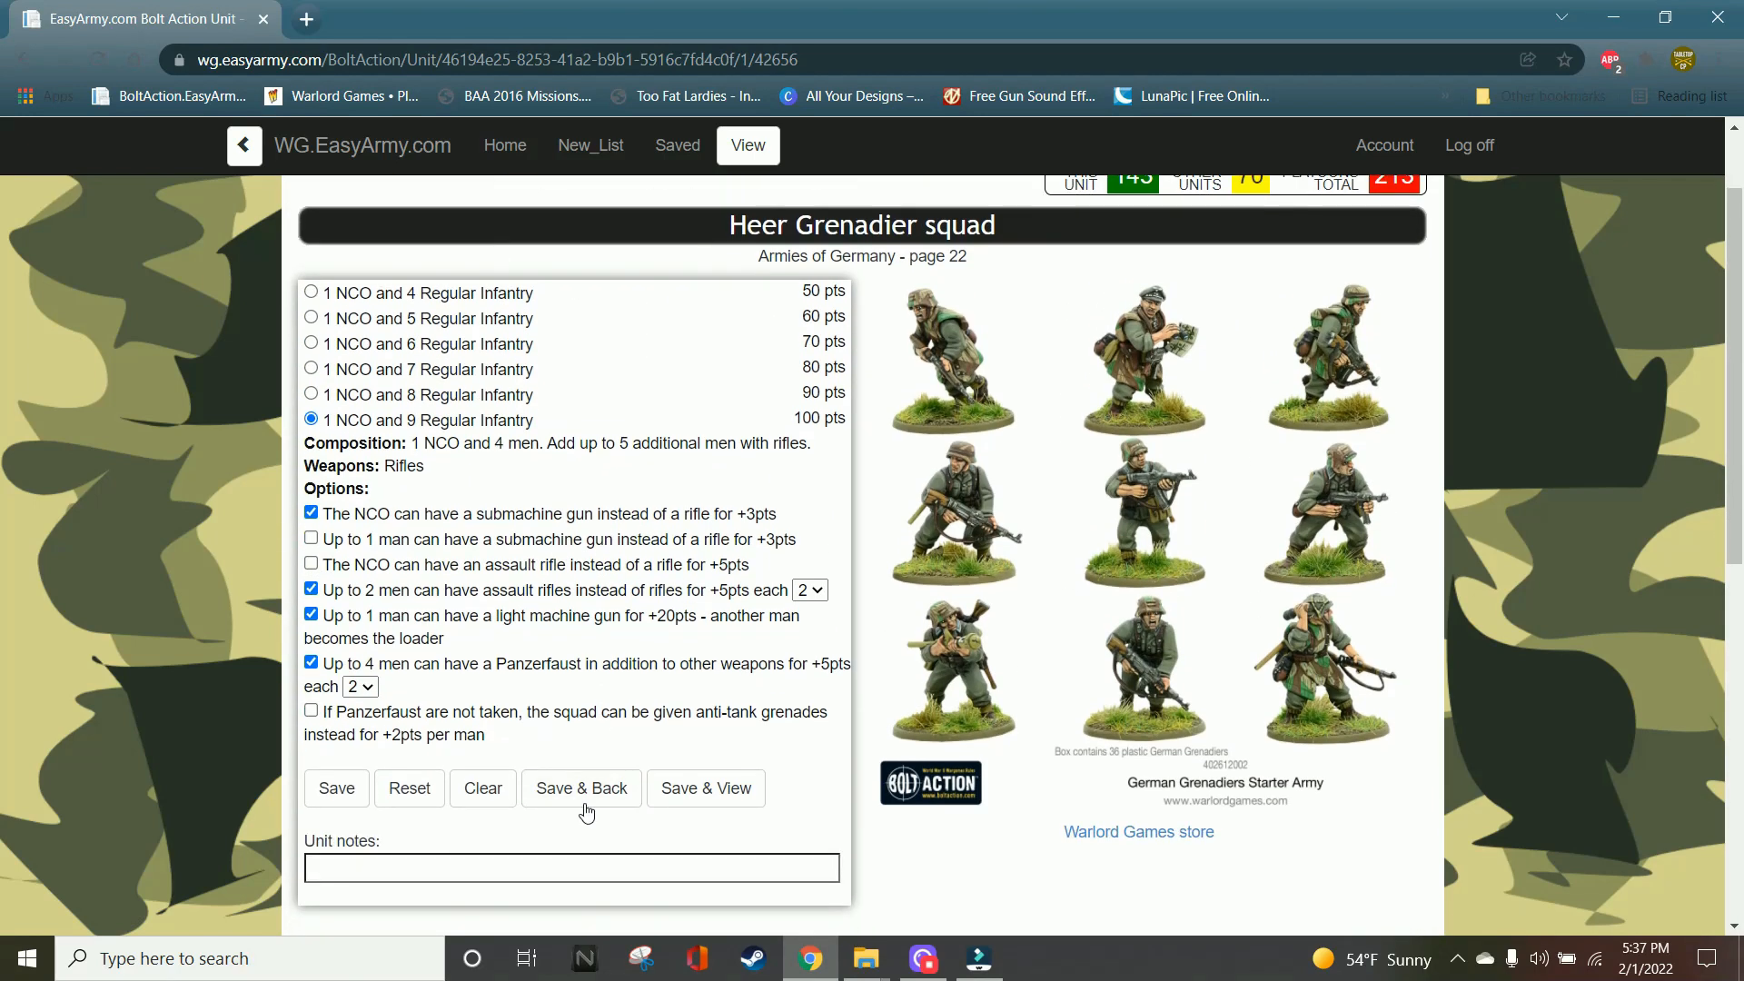
- Save the grenadier squad and fill the second required infantry slot with a Heer Veteran Grenadier squad of 1 NCO and 8 Veteran Infantry
left_click(590, 789)
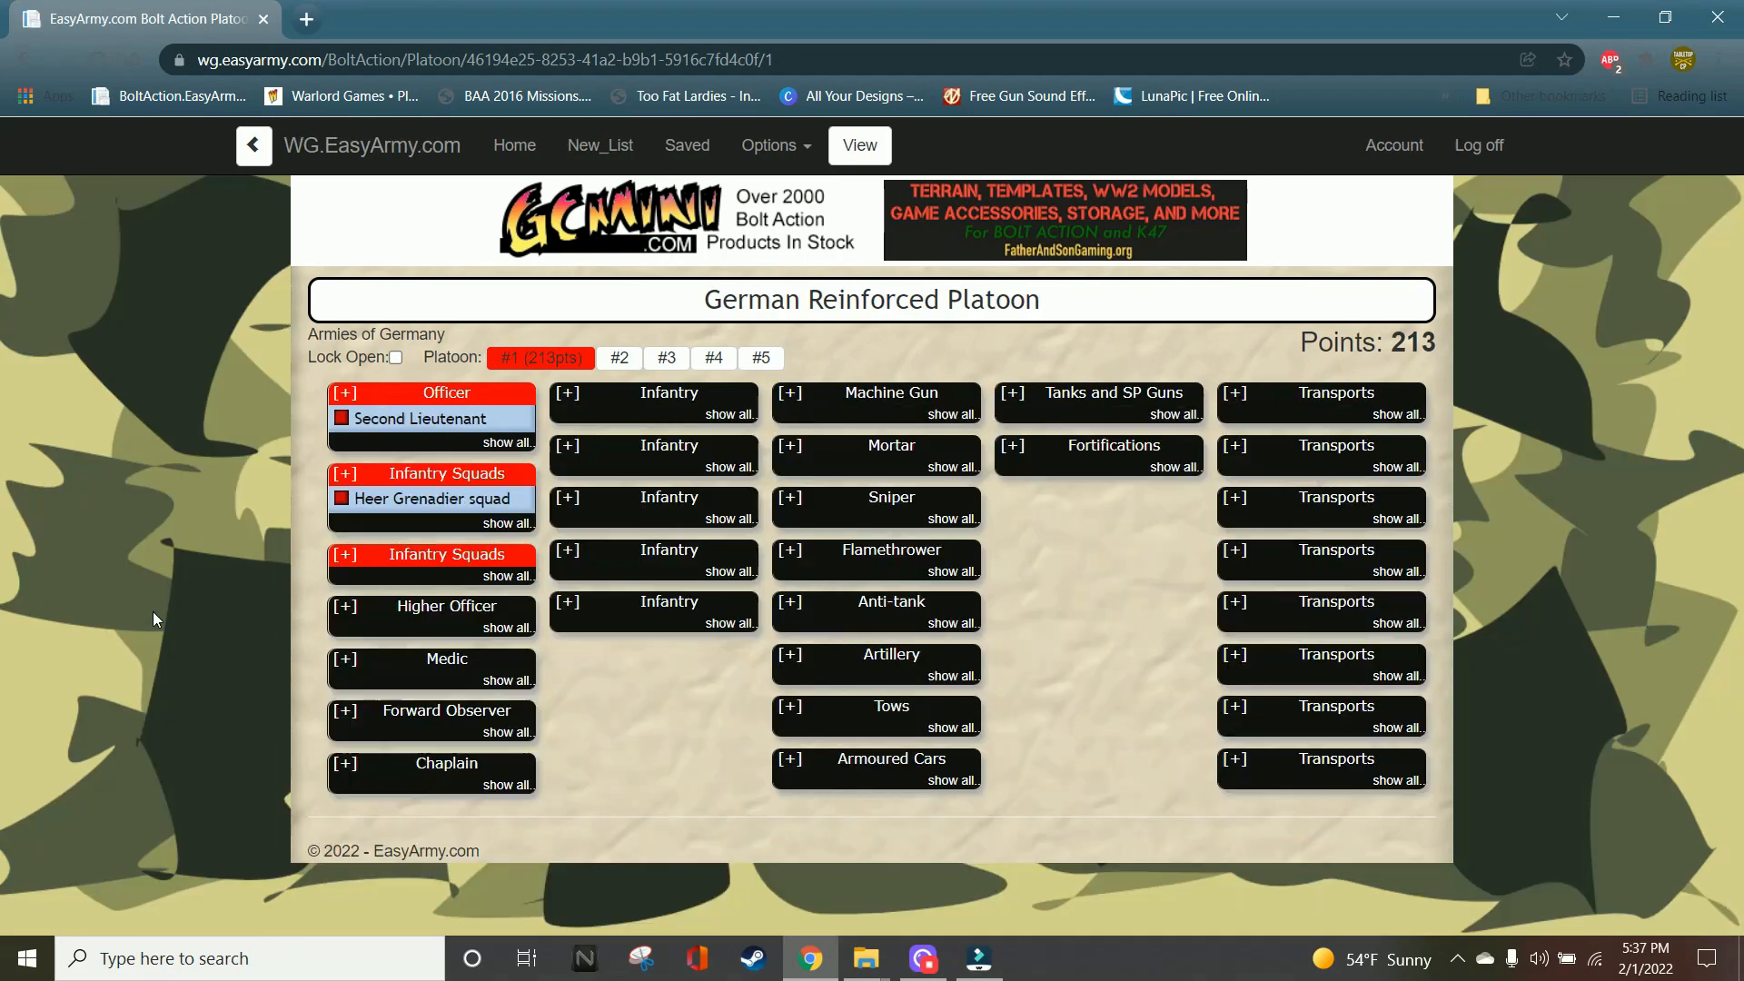
left_click(348, 557)
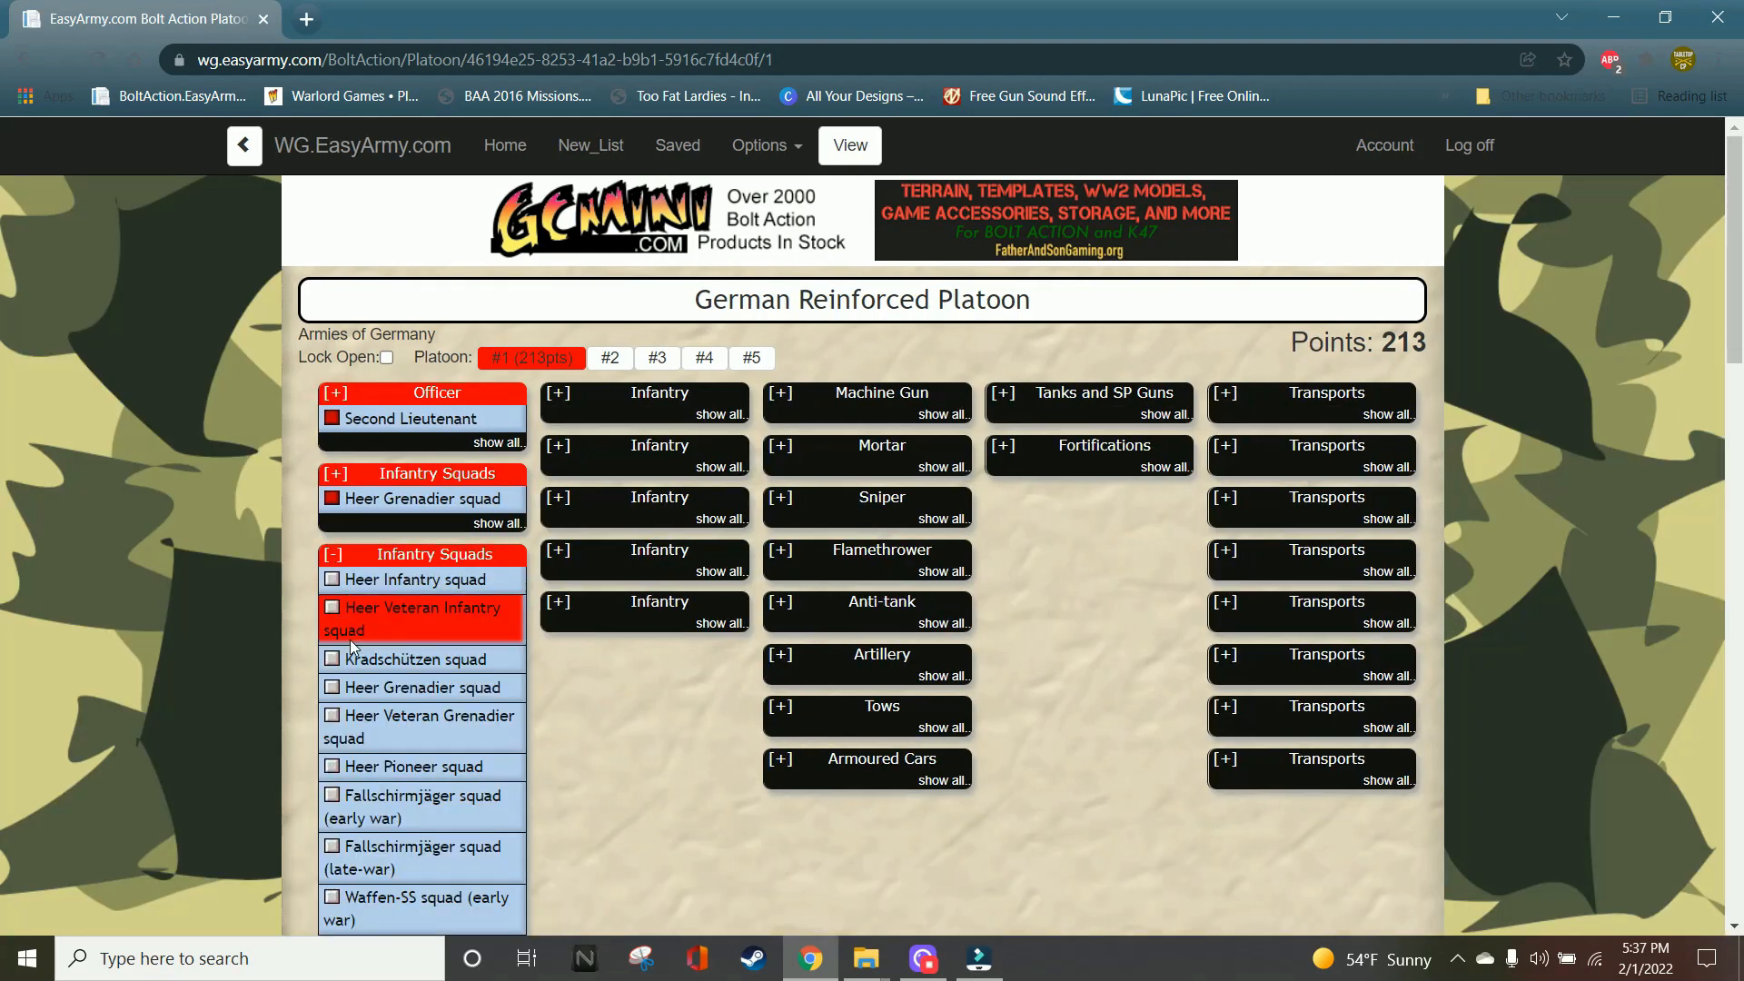
left_click(333, 714)
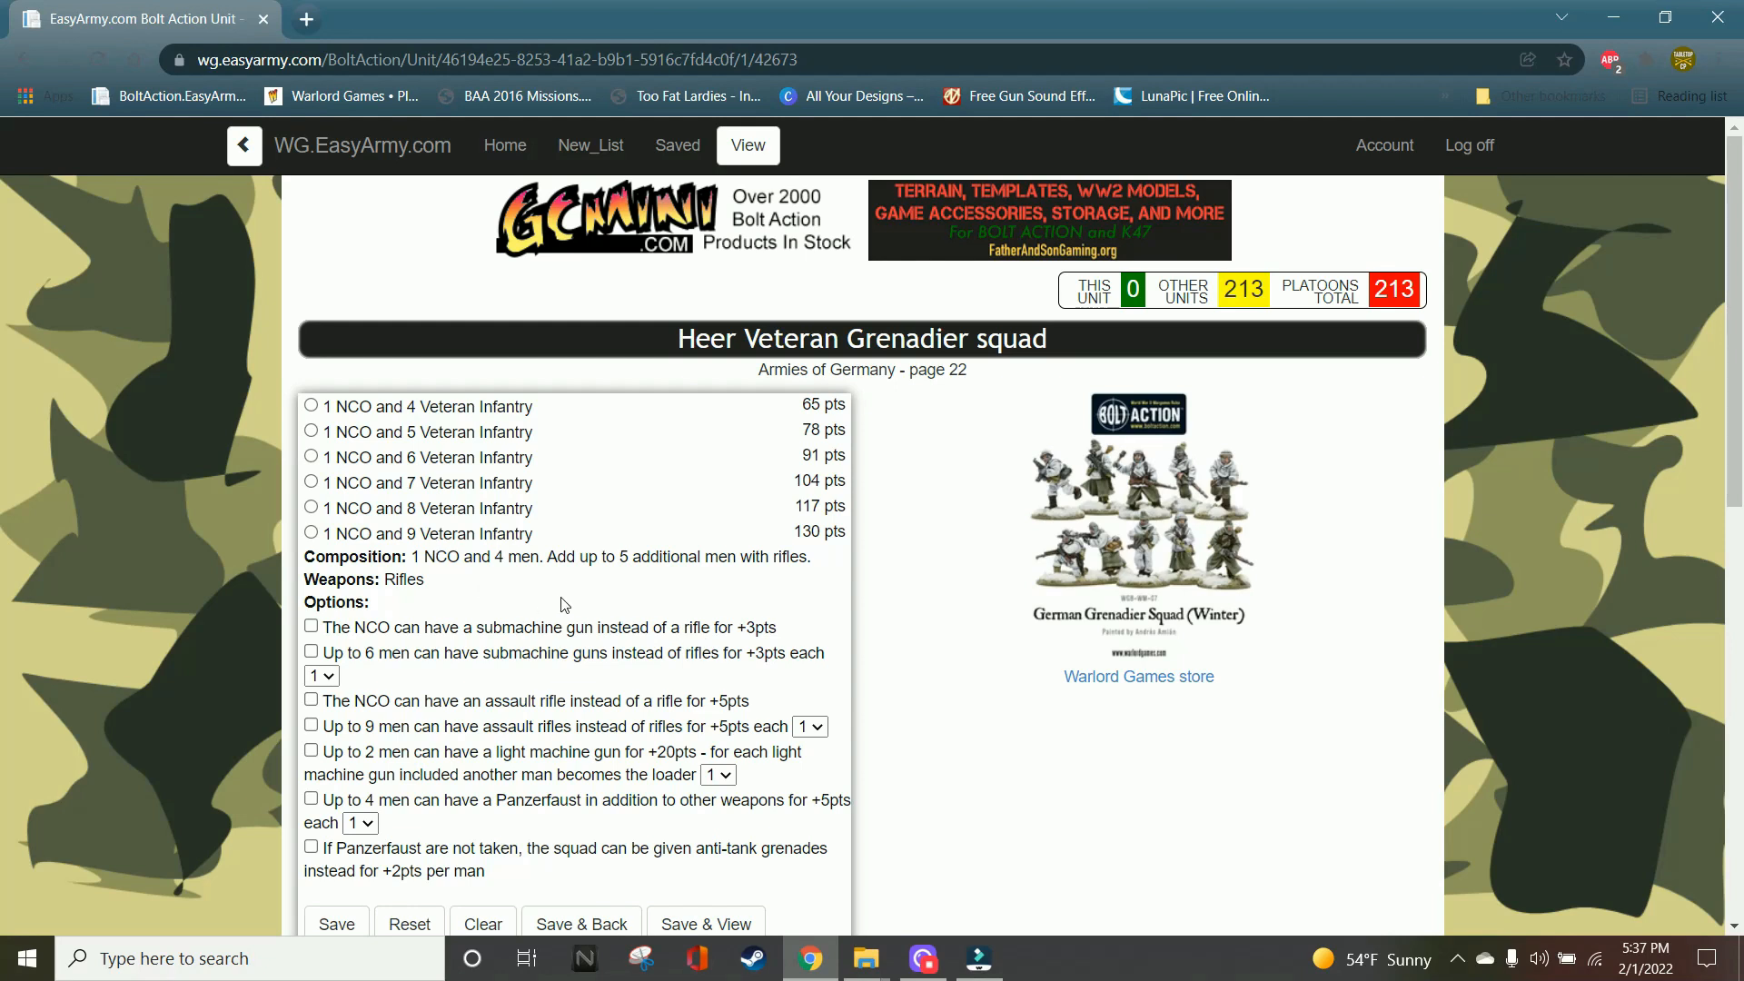
scroll(606, 656, "down", 1)
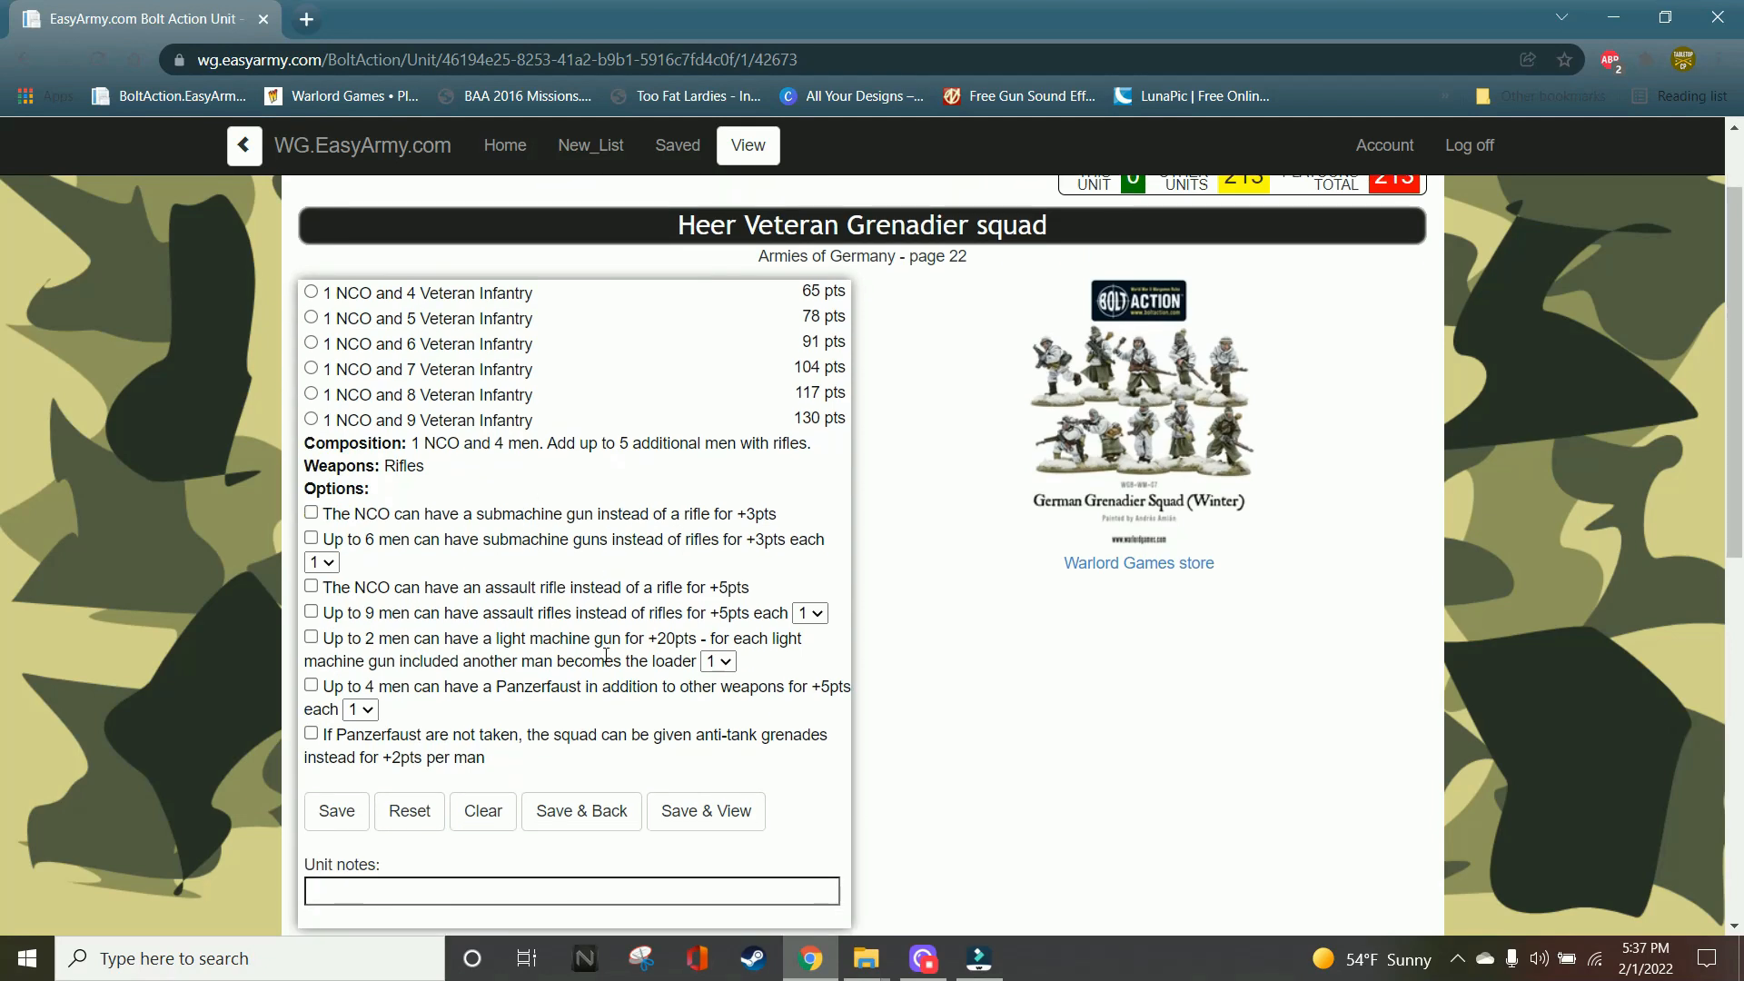
left_click(312, 396)
- Equip the veteran squad with a submachine gun for the NCO, submachine guns for 2 men and assault rifles for 2 men
left_click(310, 513)
left_click(310, 538)
left_click(320, 562)
left_click(325, 606)
left_click(311, 612)
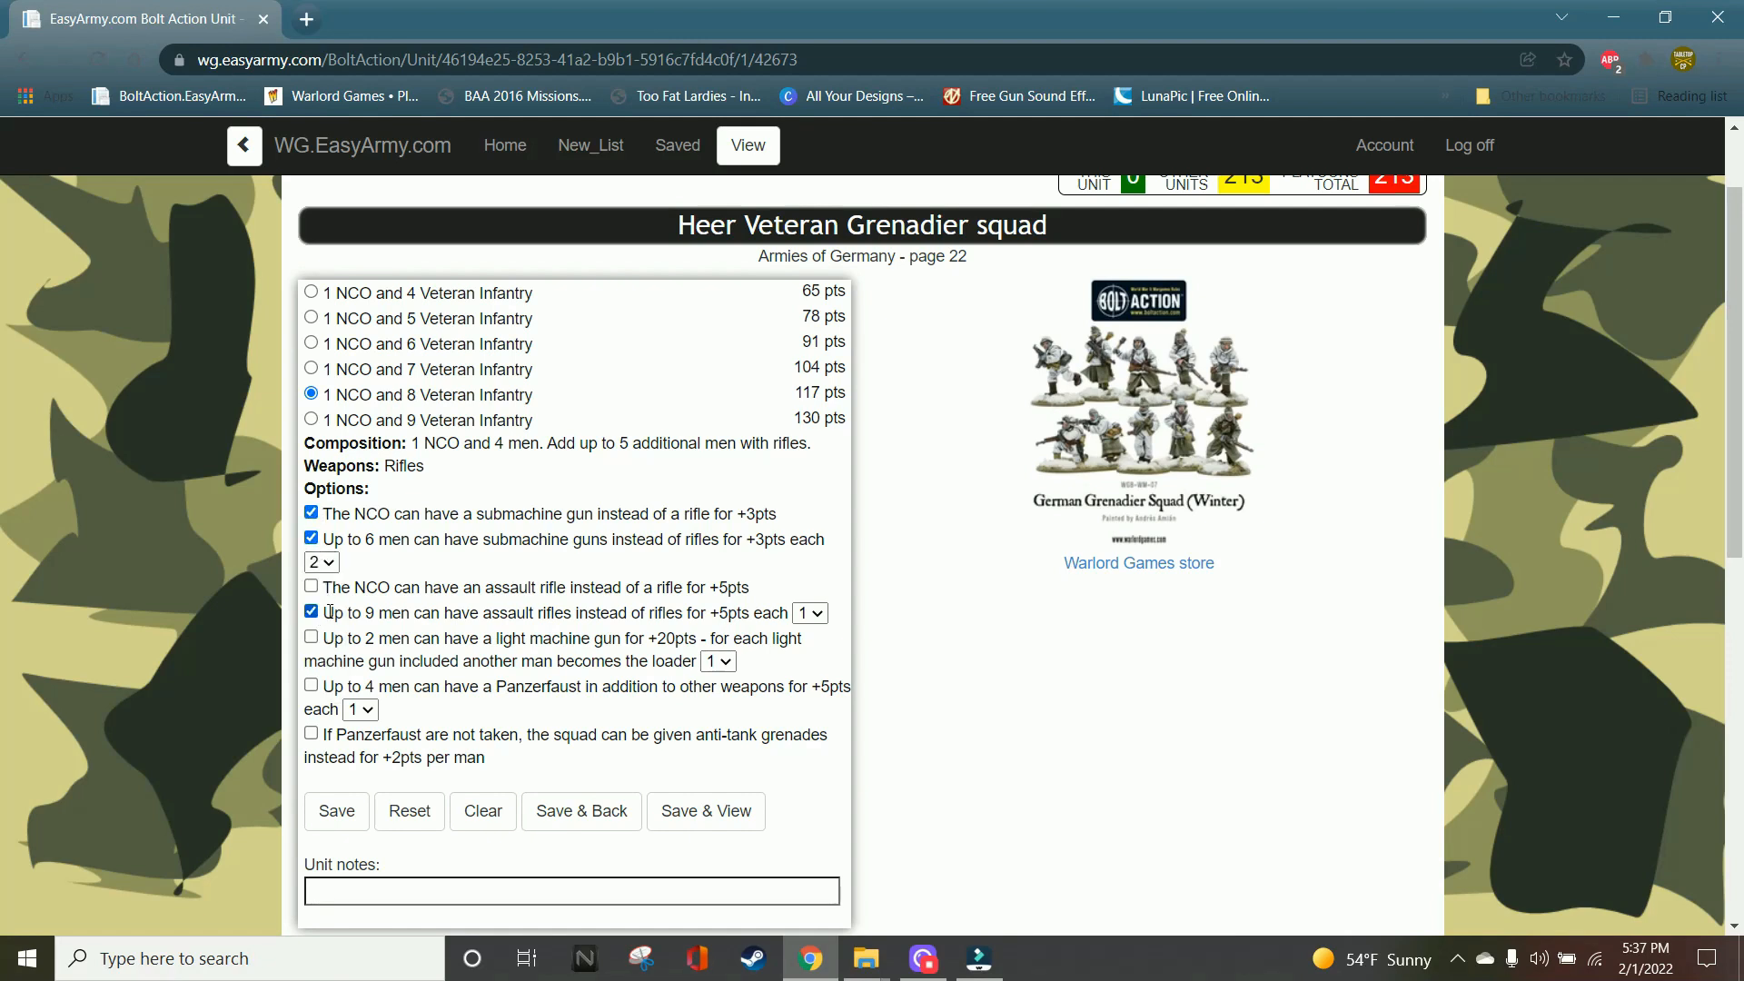
left_click(798, 615)
left_click(802, 653)
- Give the veteran squad 2 light machine guns and 2 Panzerfausts, and save the unit back to the platoon
left_click(311, 637)
left_click(730, 662)
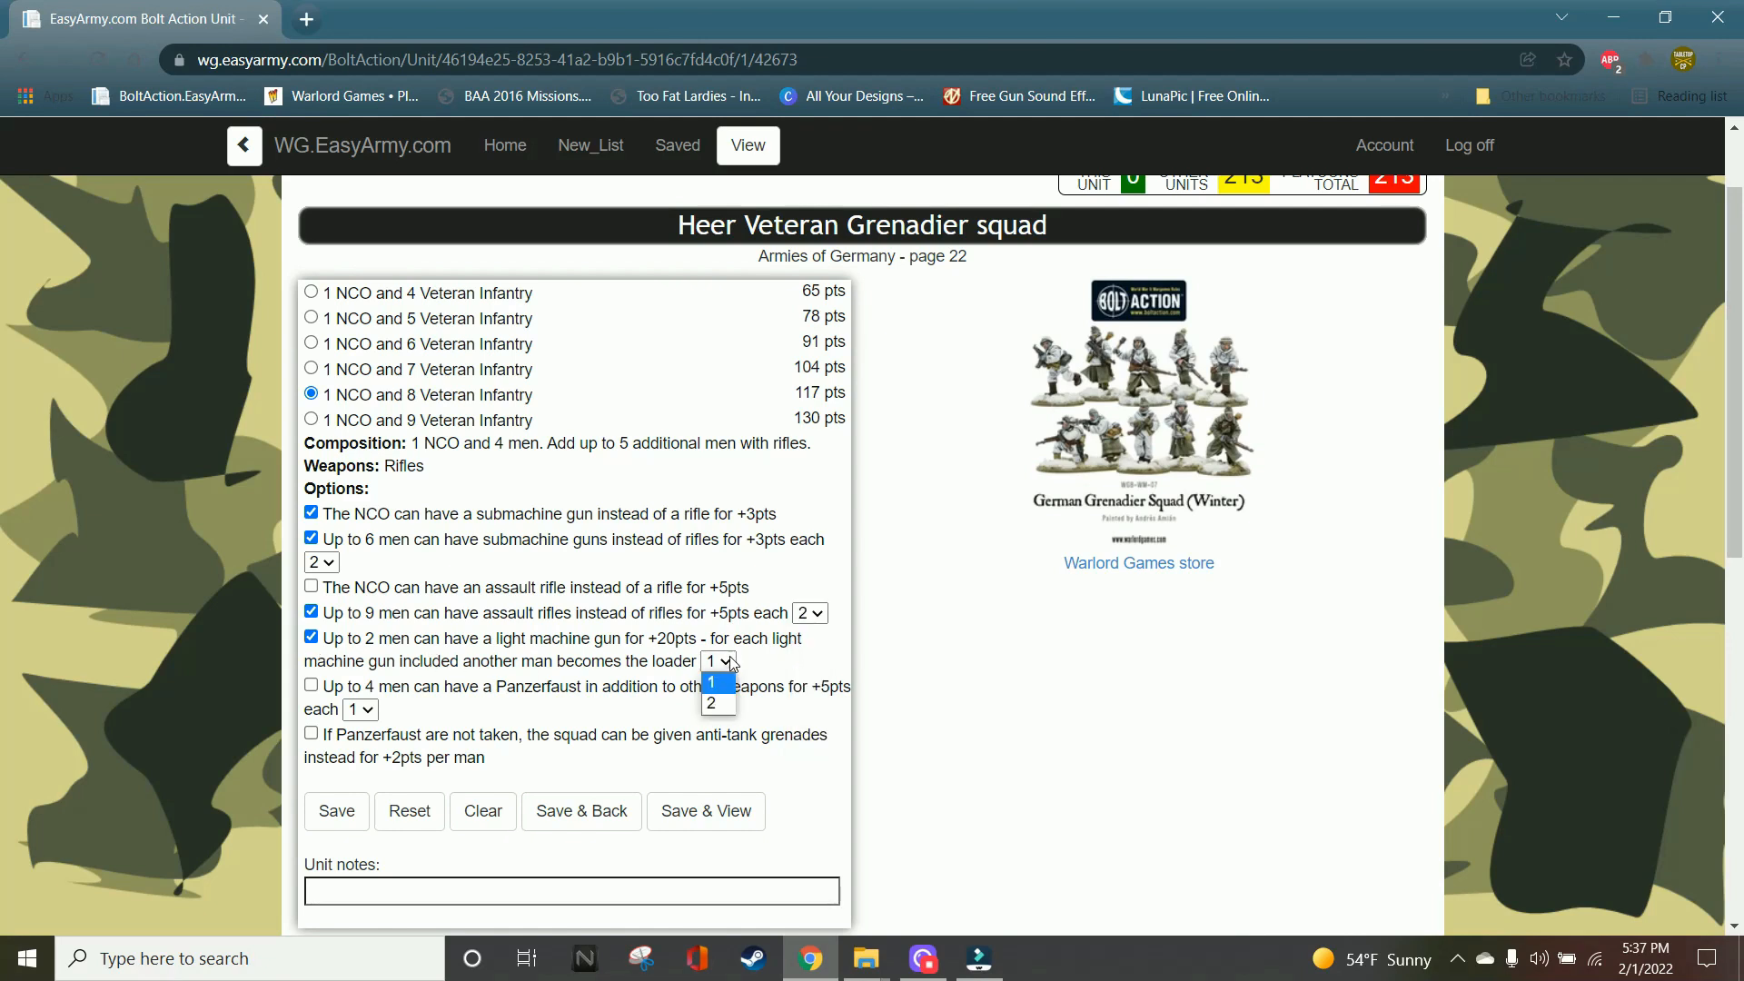
left_click(717, 704)
left_click(311, 687)
left_click(360, 709)
left_click(356, 751)
left_click(600, 820)
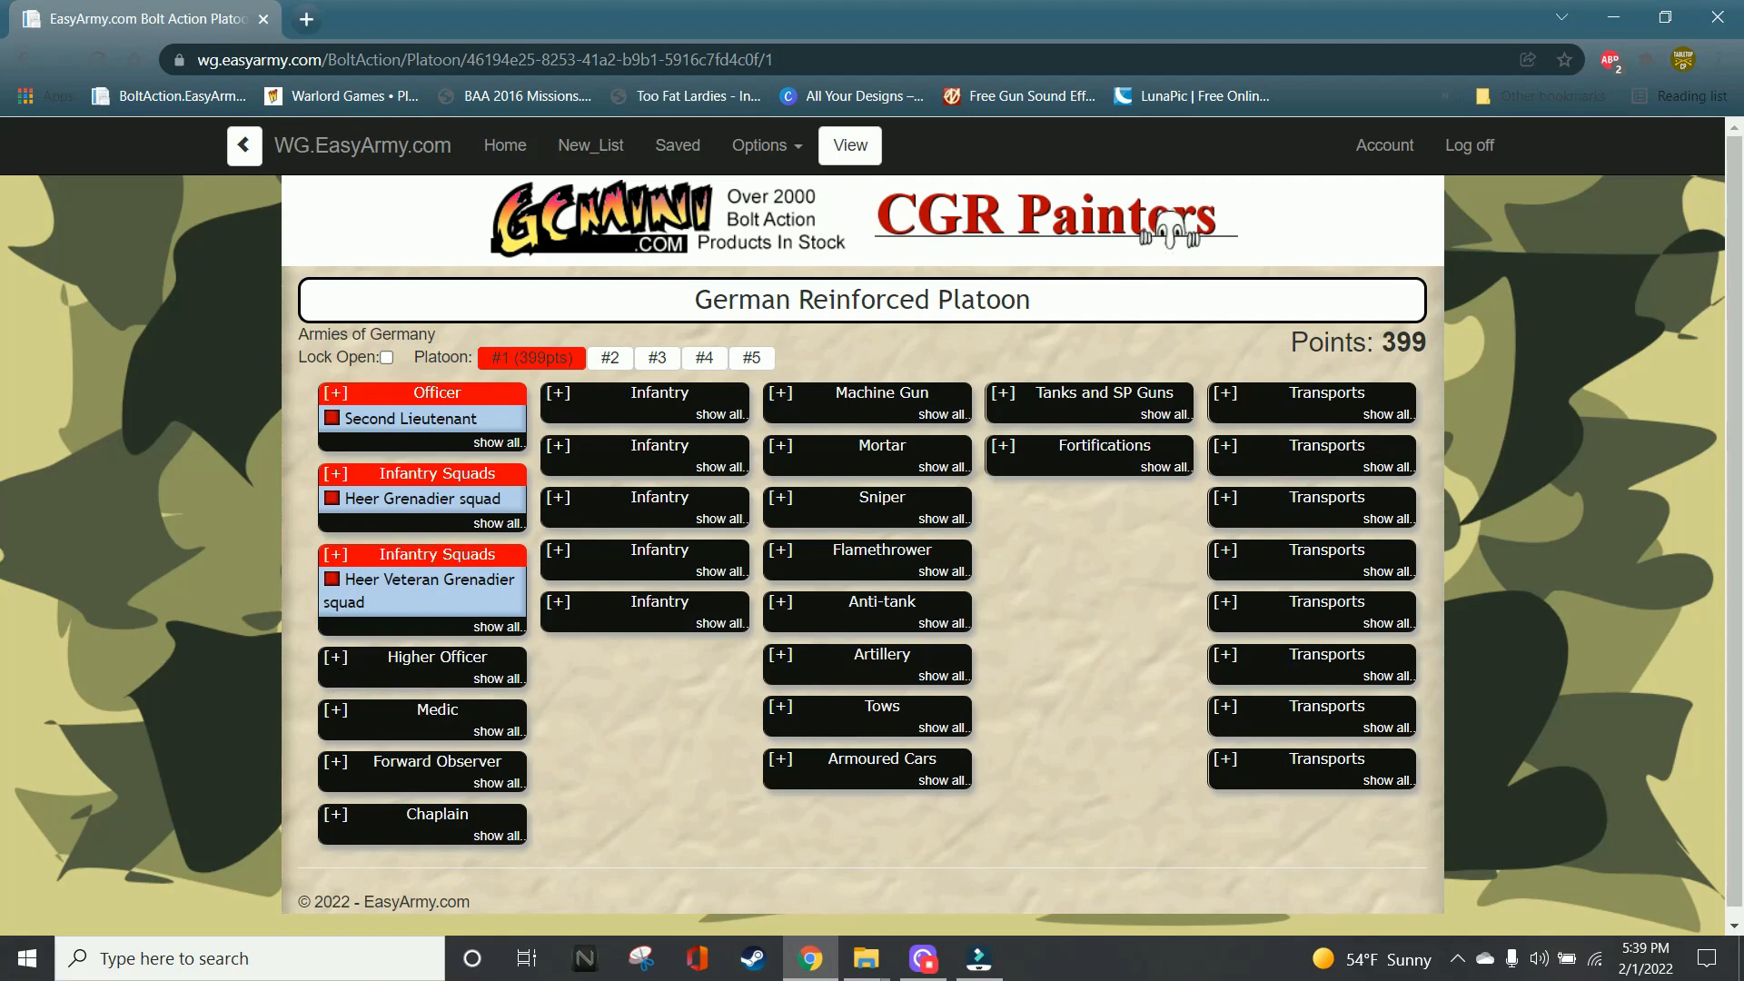
- Examine the unit choices offered for the higher officer, medic and additional infantry slots
left_click(334, 660)
left_click(333, 658)
left_click(334, 709)
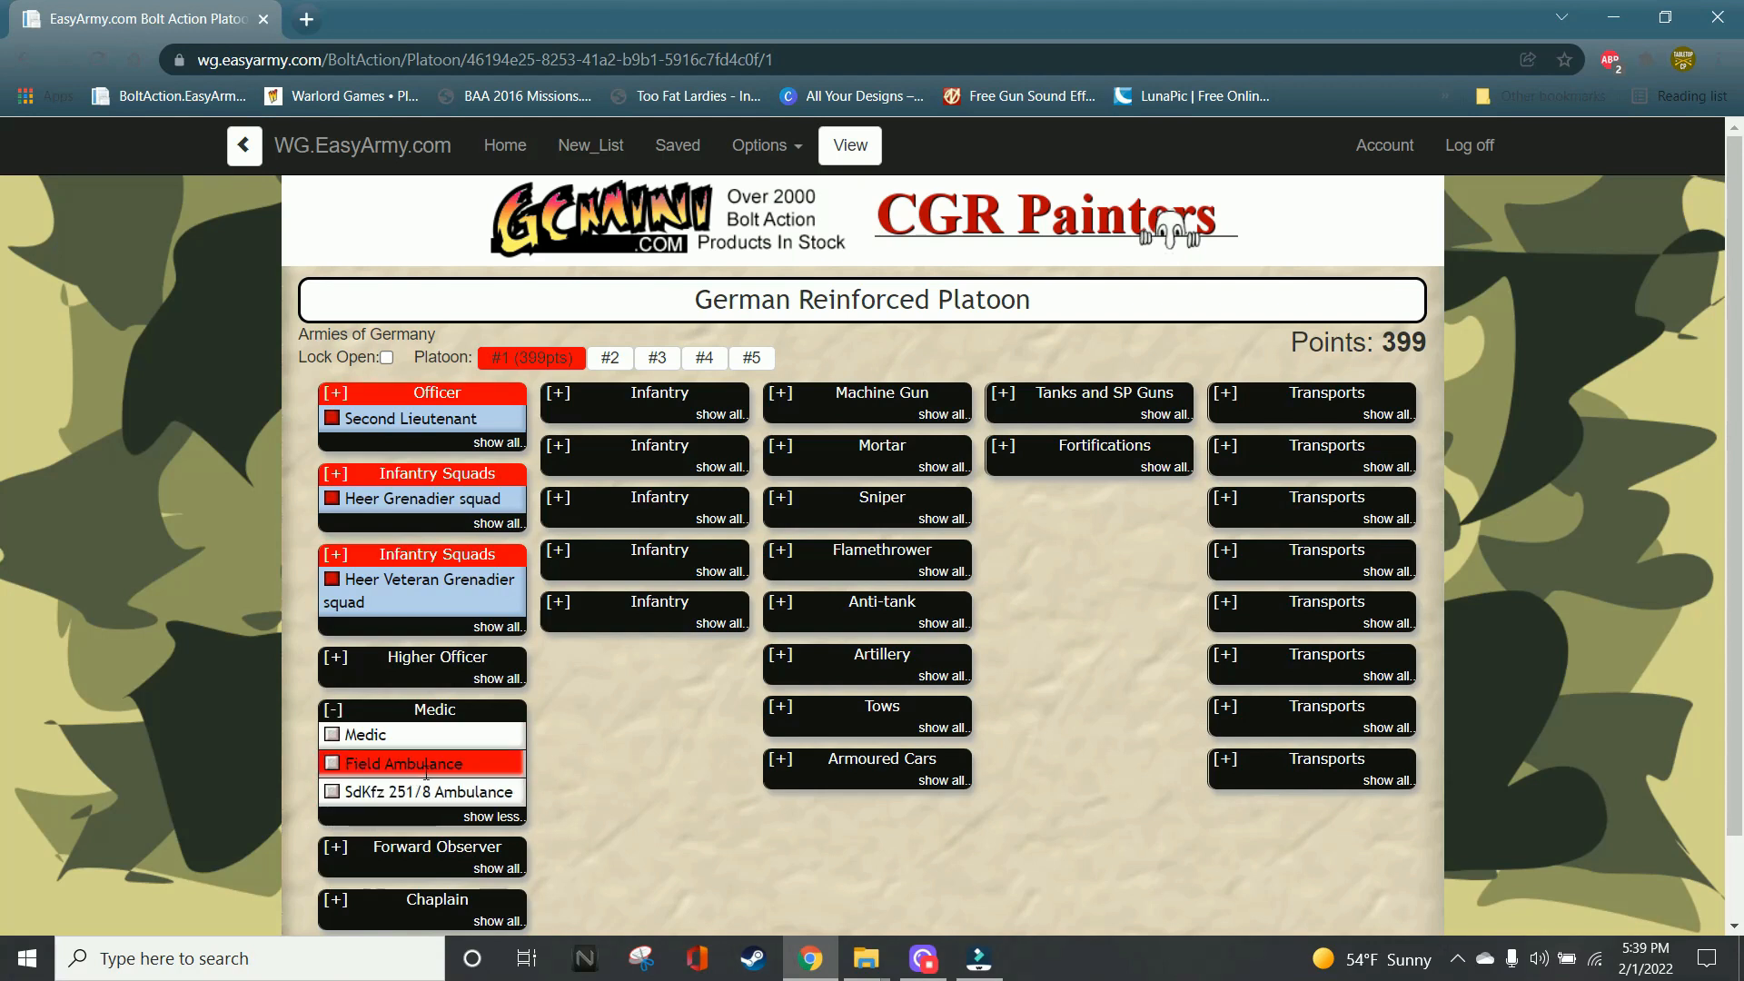
left_click(353, 709)
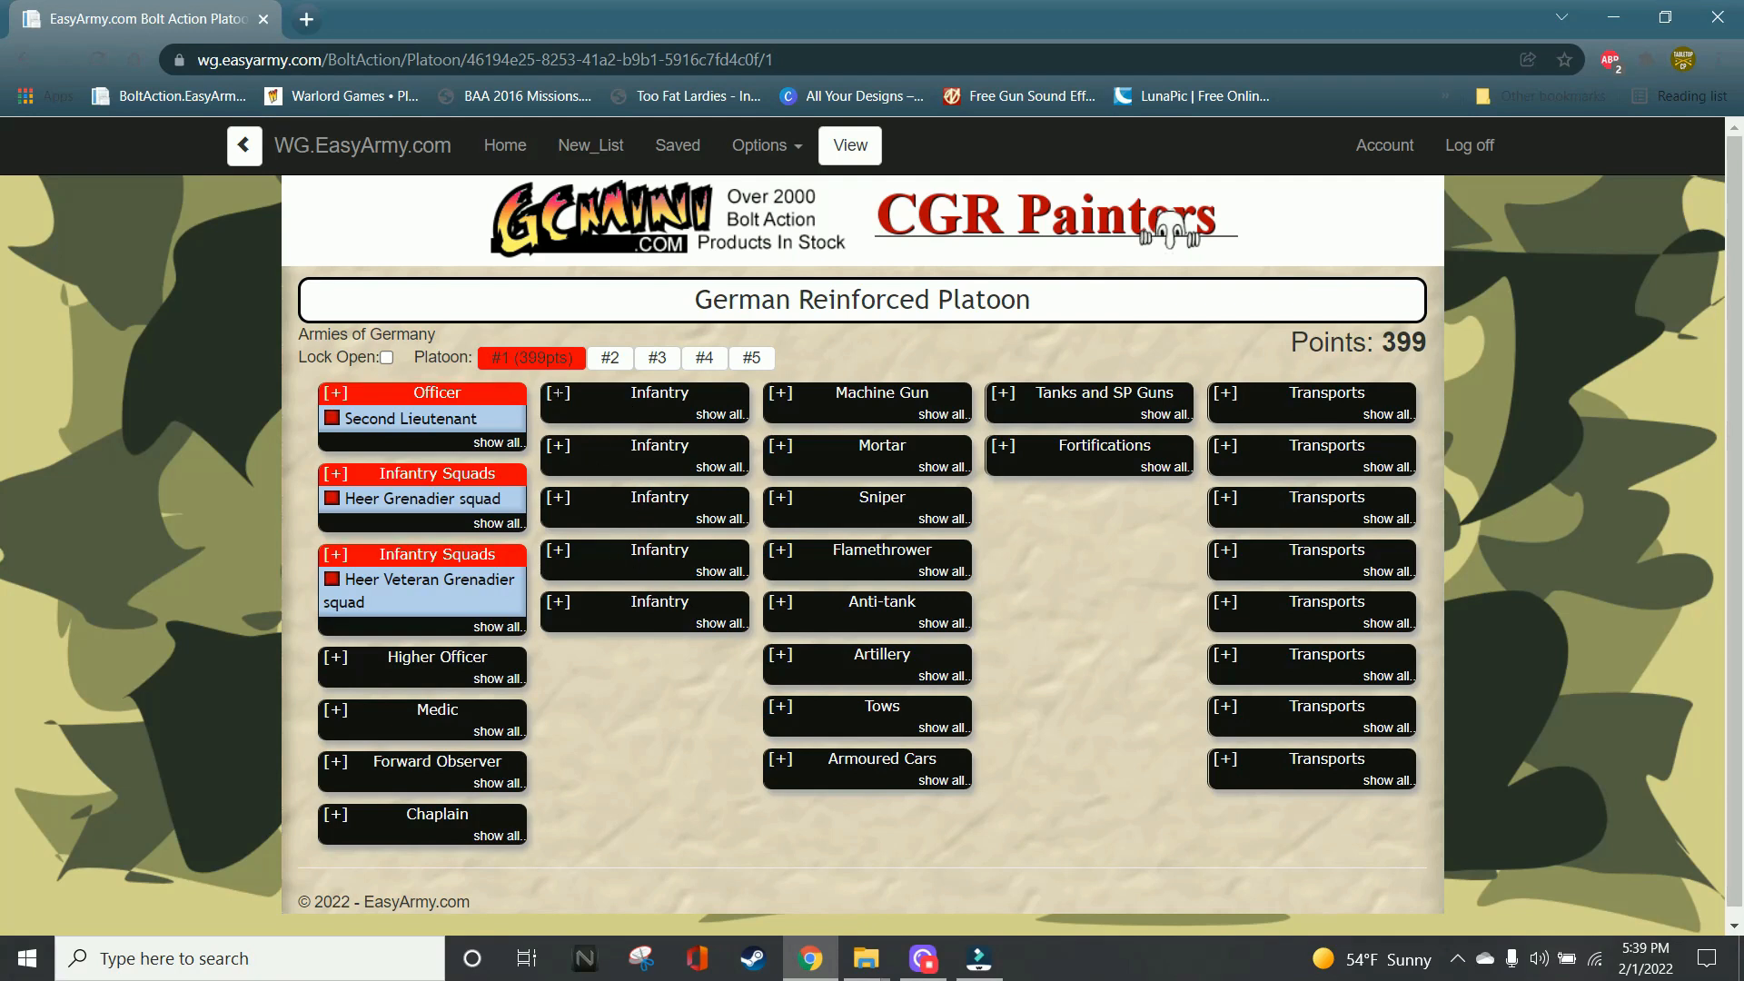
left_click(720, 415)
scroll(644, 545, "down", 10)
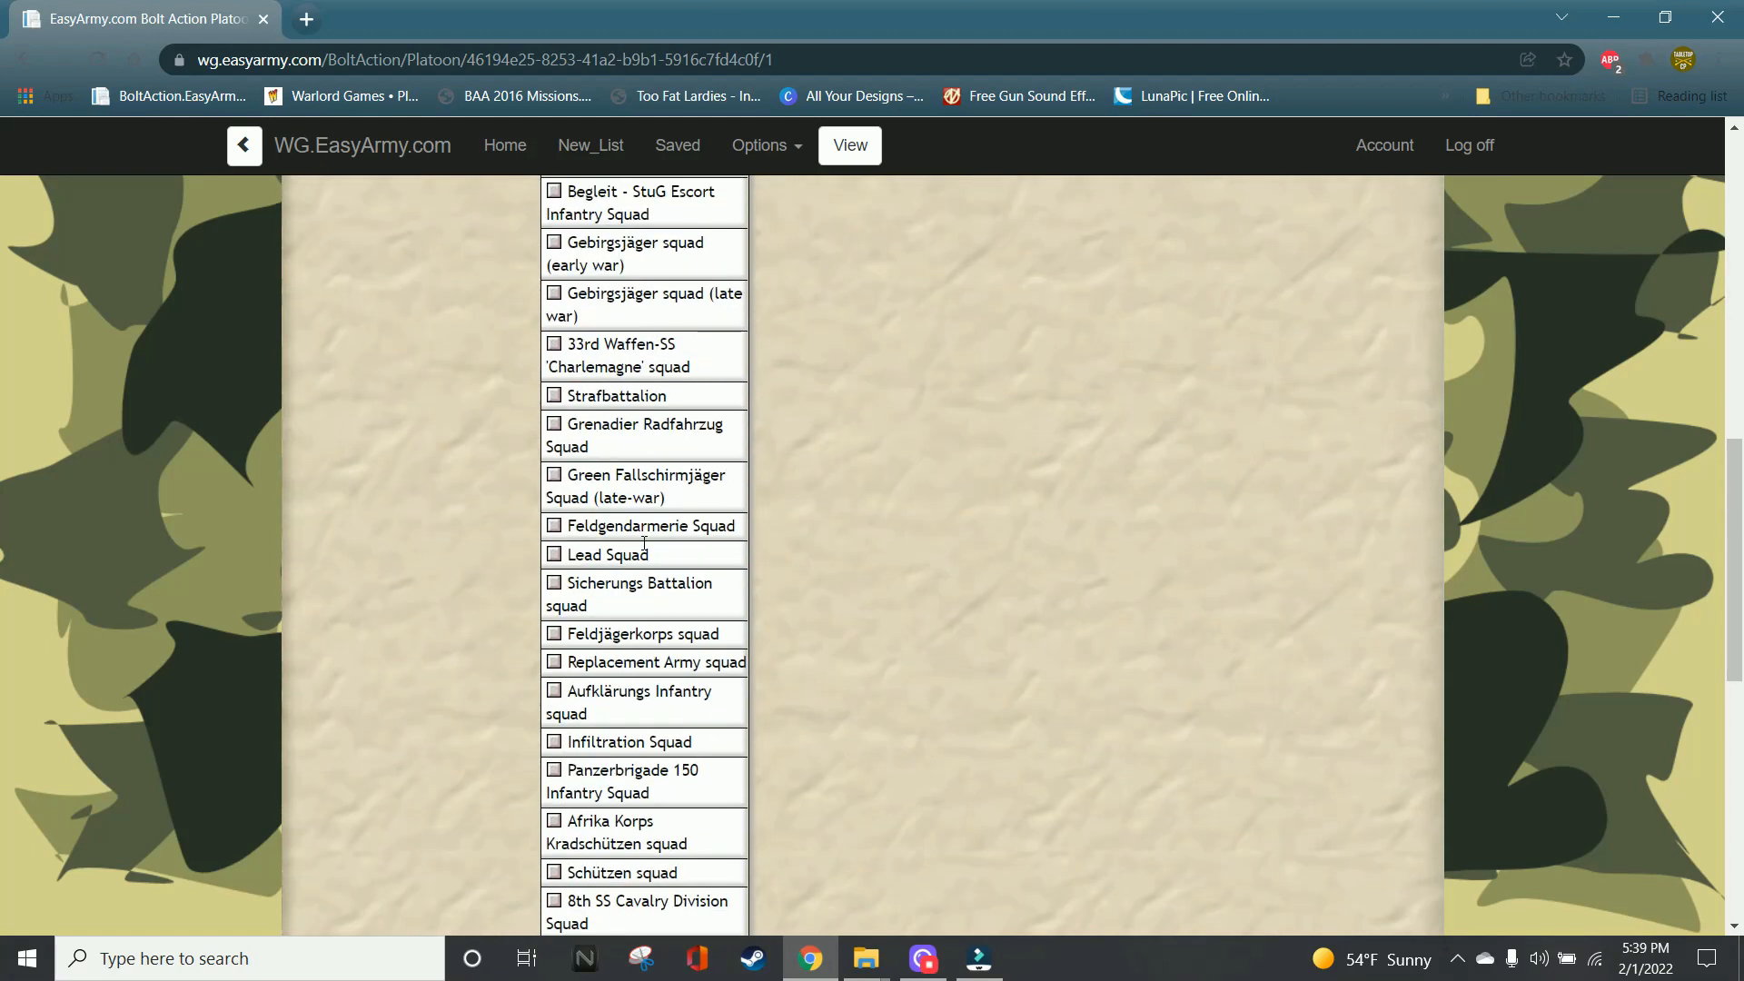
scroll(644, 543, "up", 10)
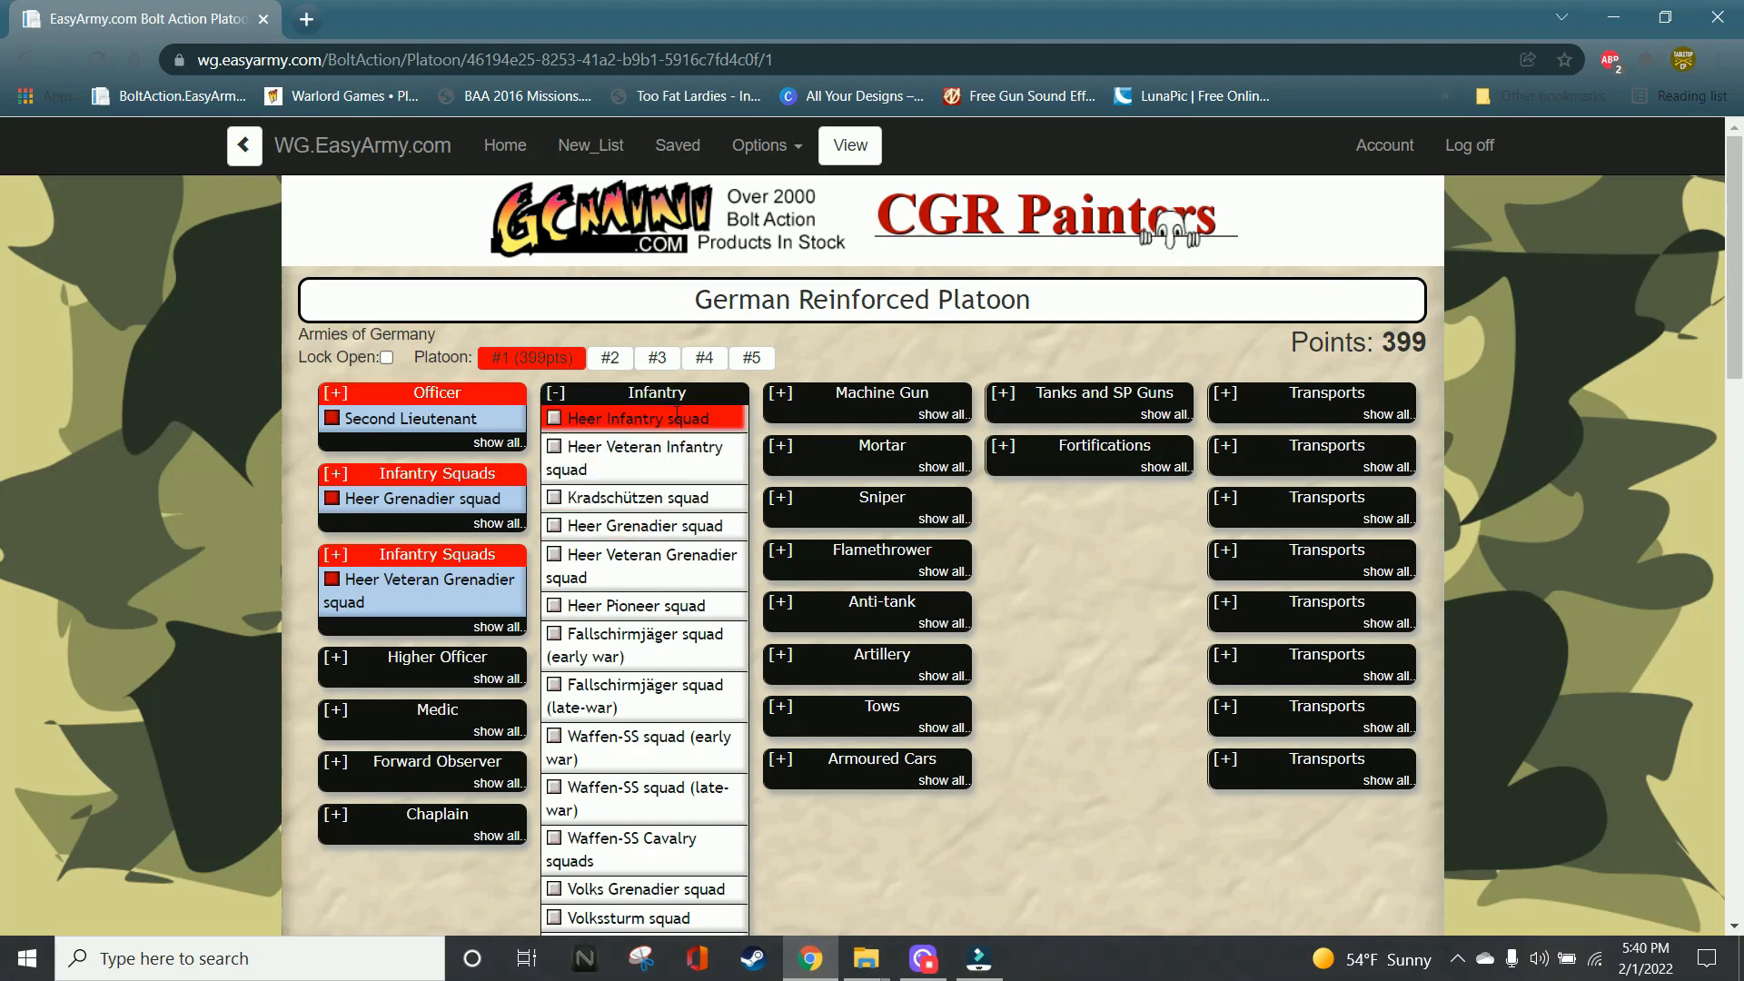
scroll(586, 440, "down", 4)
scroll(581, 445, "up", 4)
left_click(627, 396)
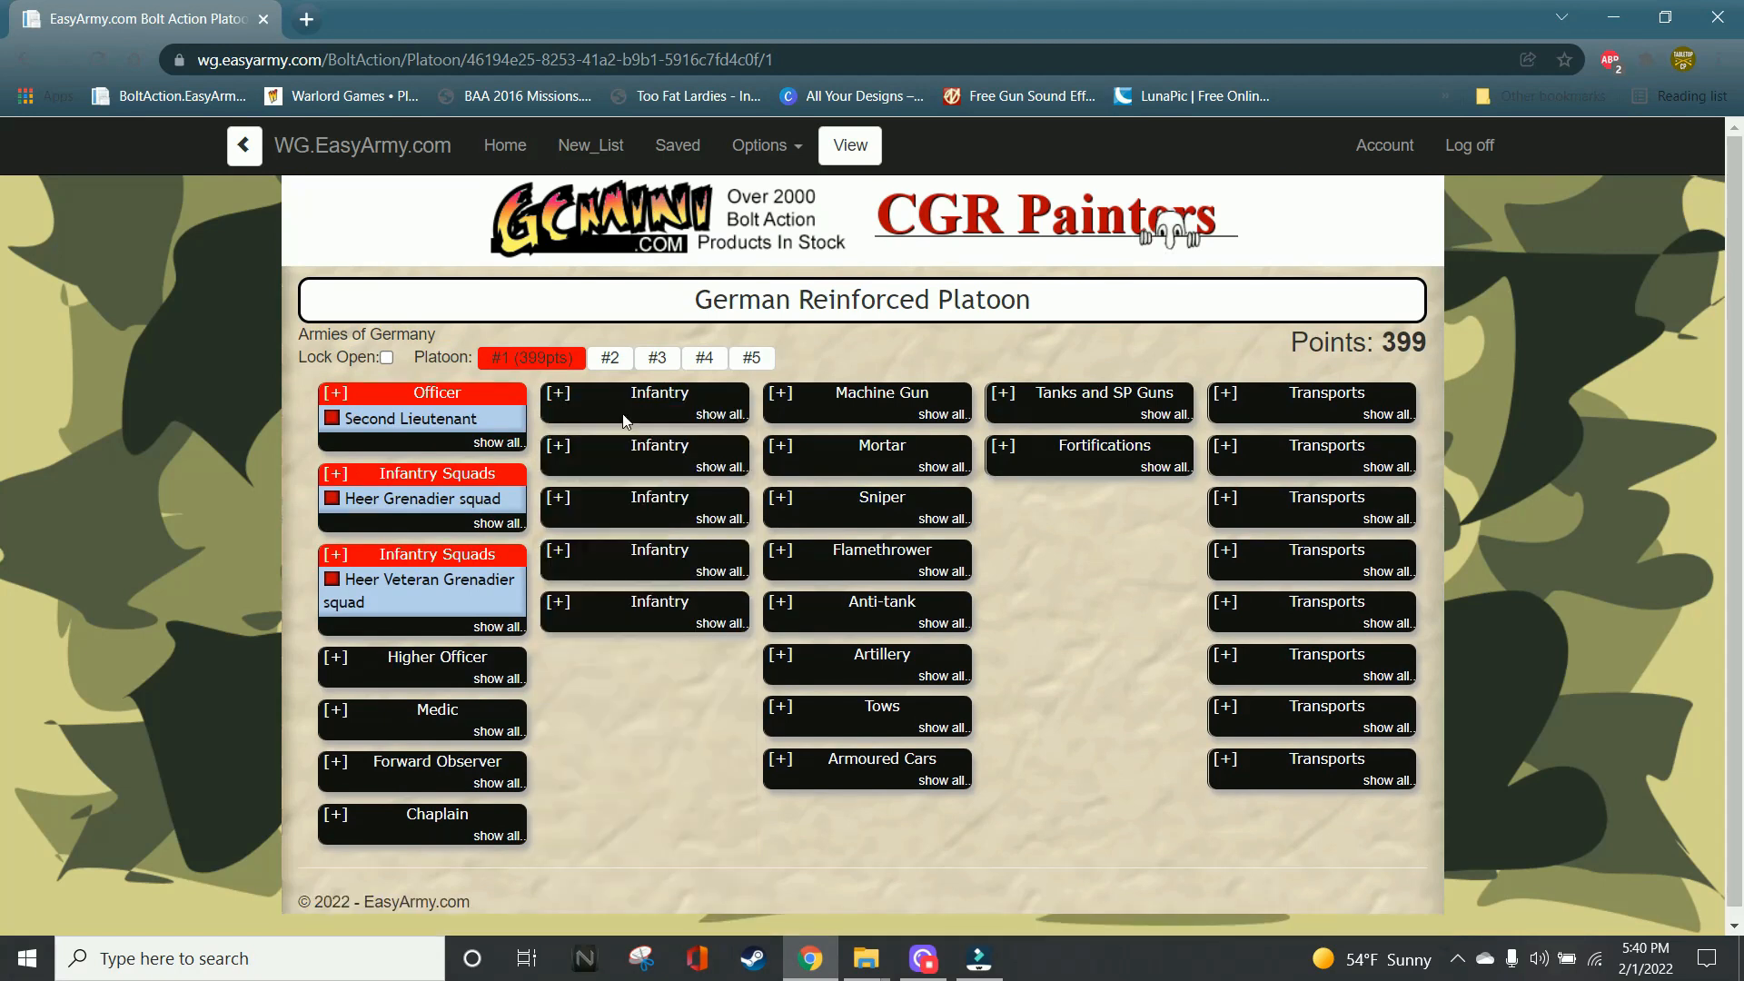
- Examine the unit choices offered for the machine gun, mortar, anti-tank and artillery slots
left_click(877, 396)
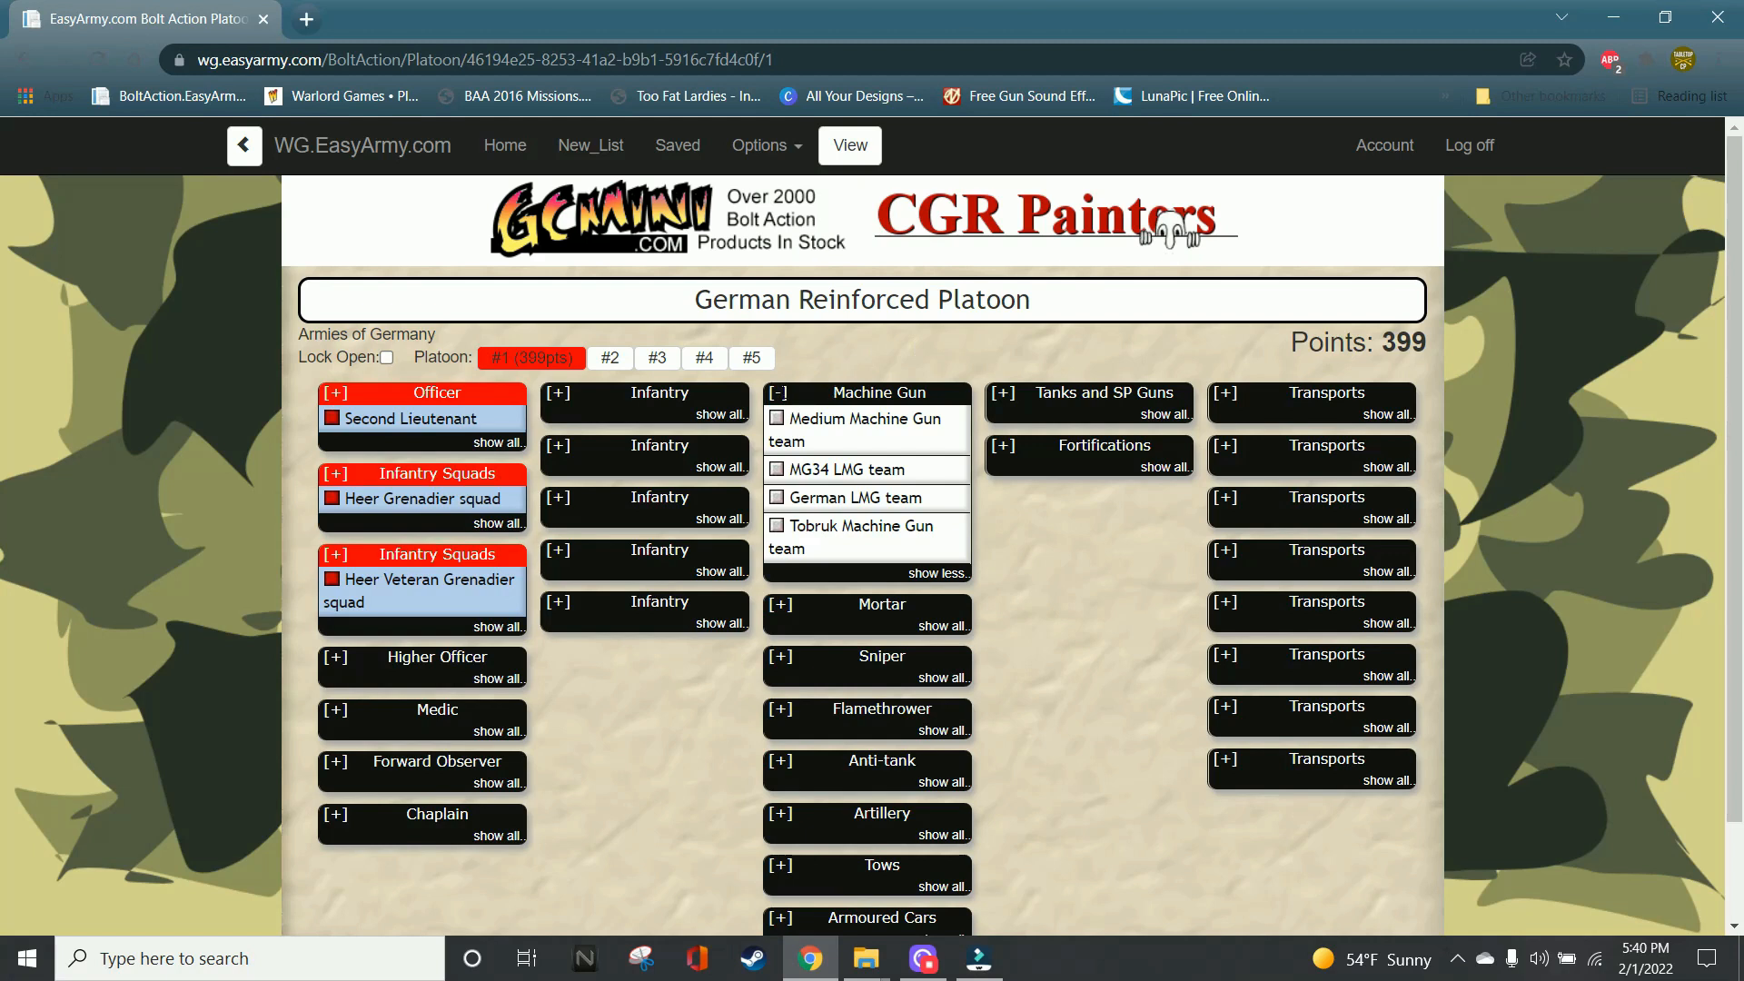
left_click(778, 393)
left_click(779, 445)
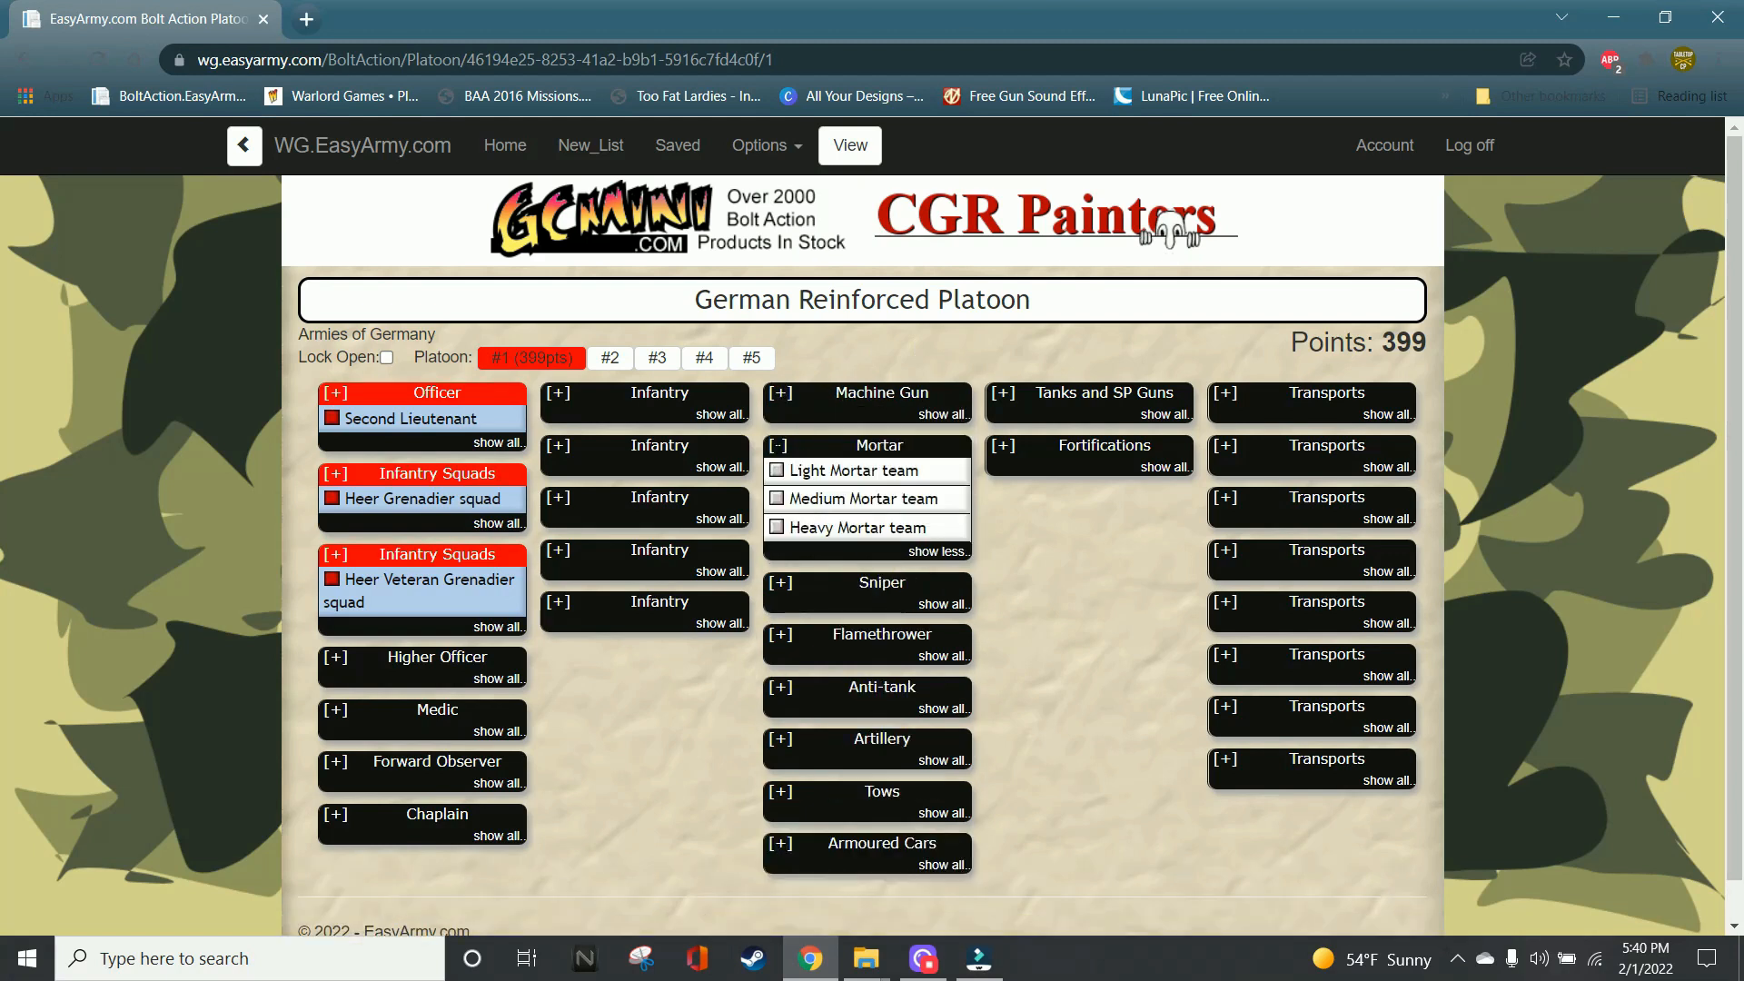
left_click(778, 445)
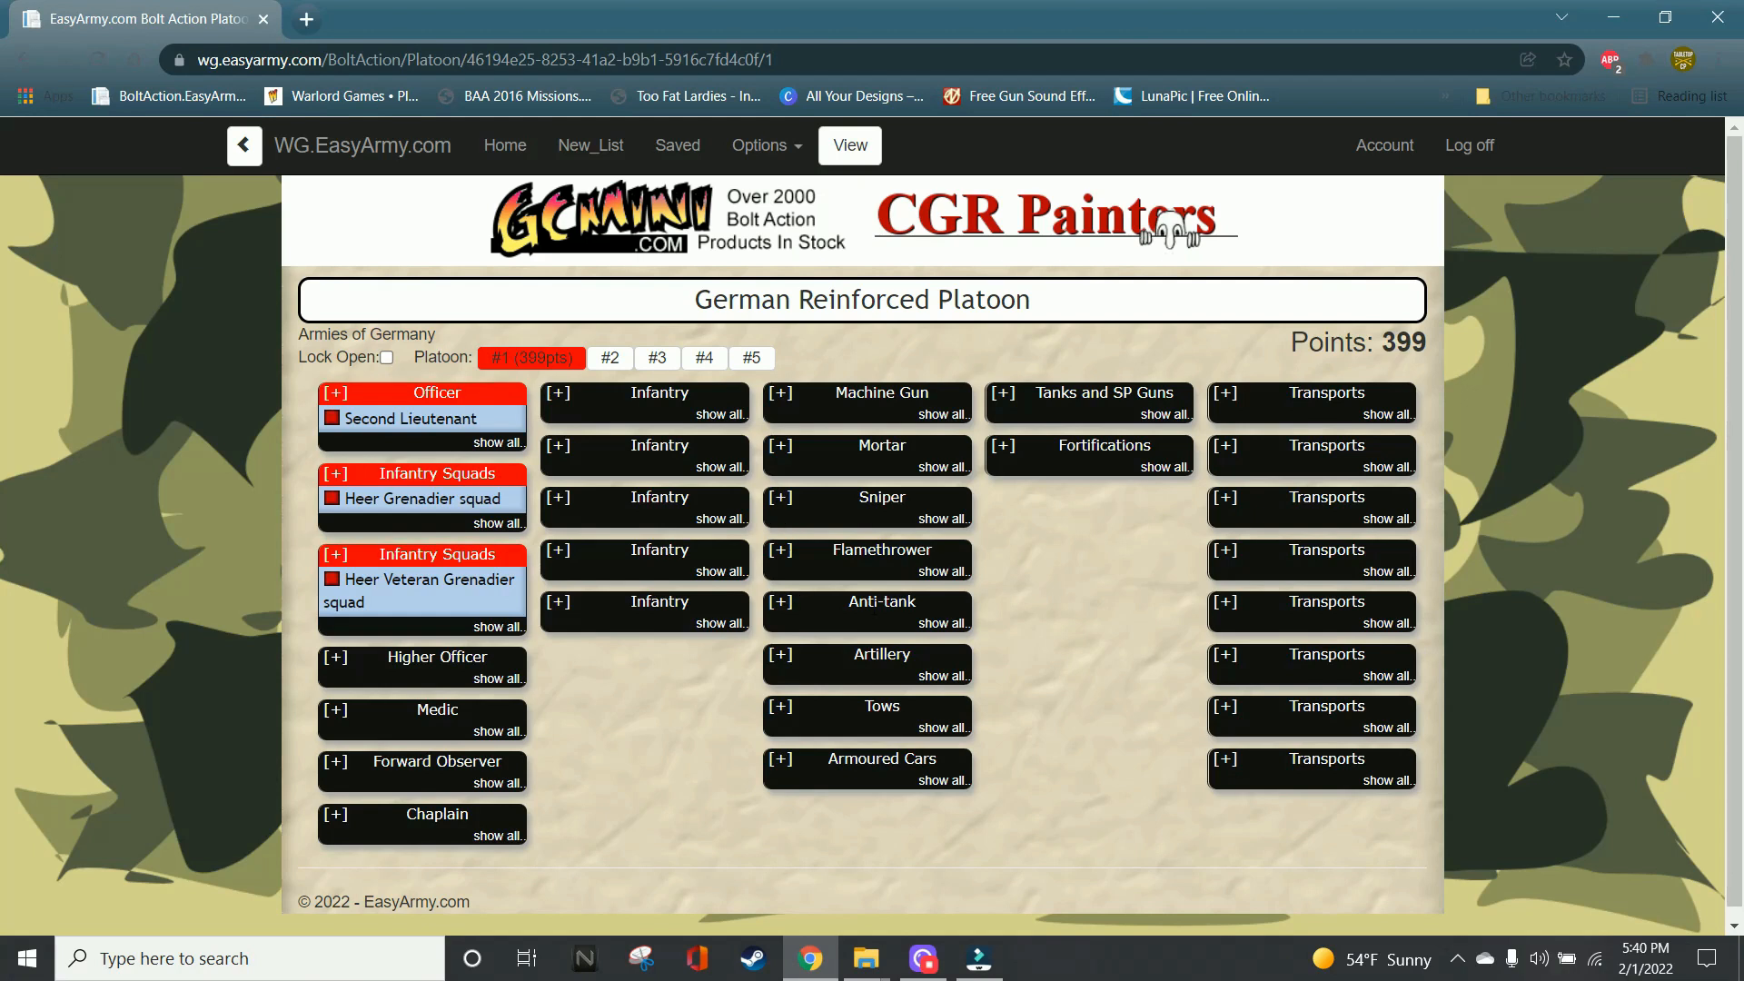
left_click(780, 601)
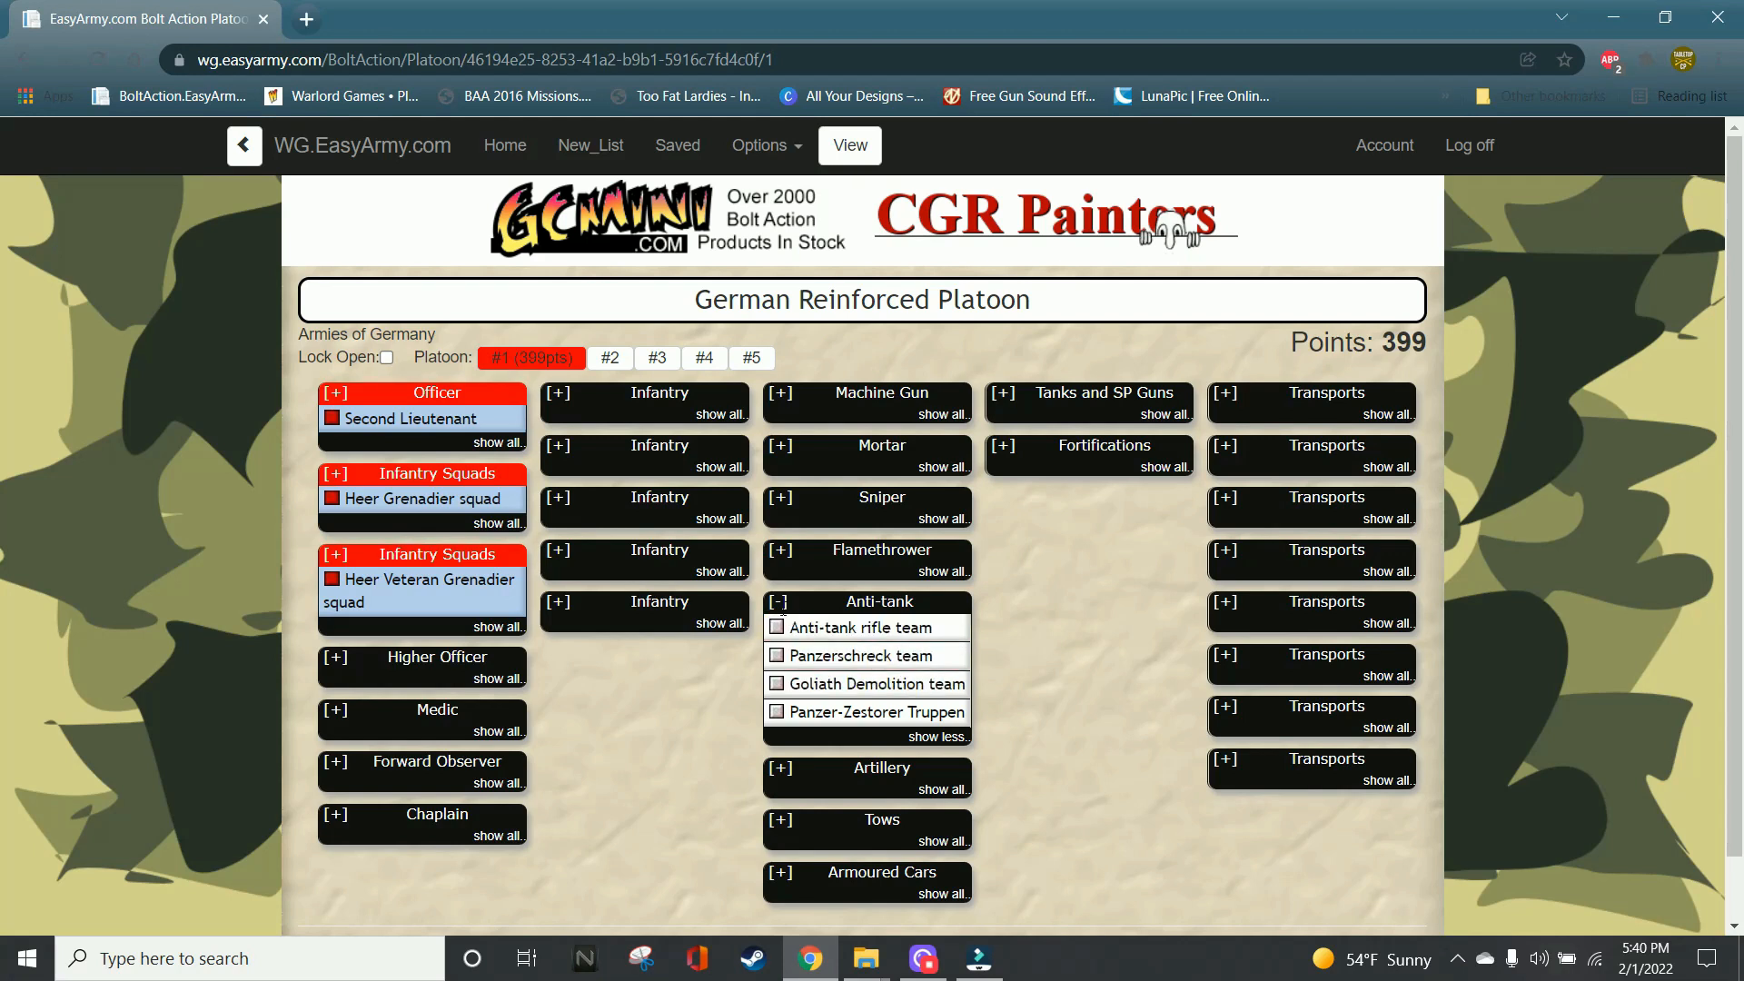
left_click(779, 602)
left_click(967, 653)
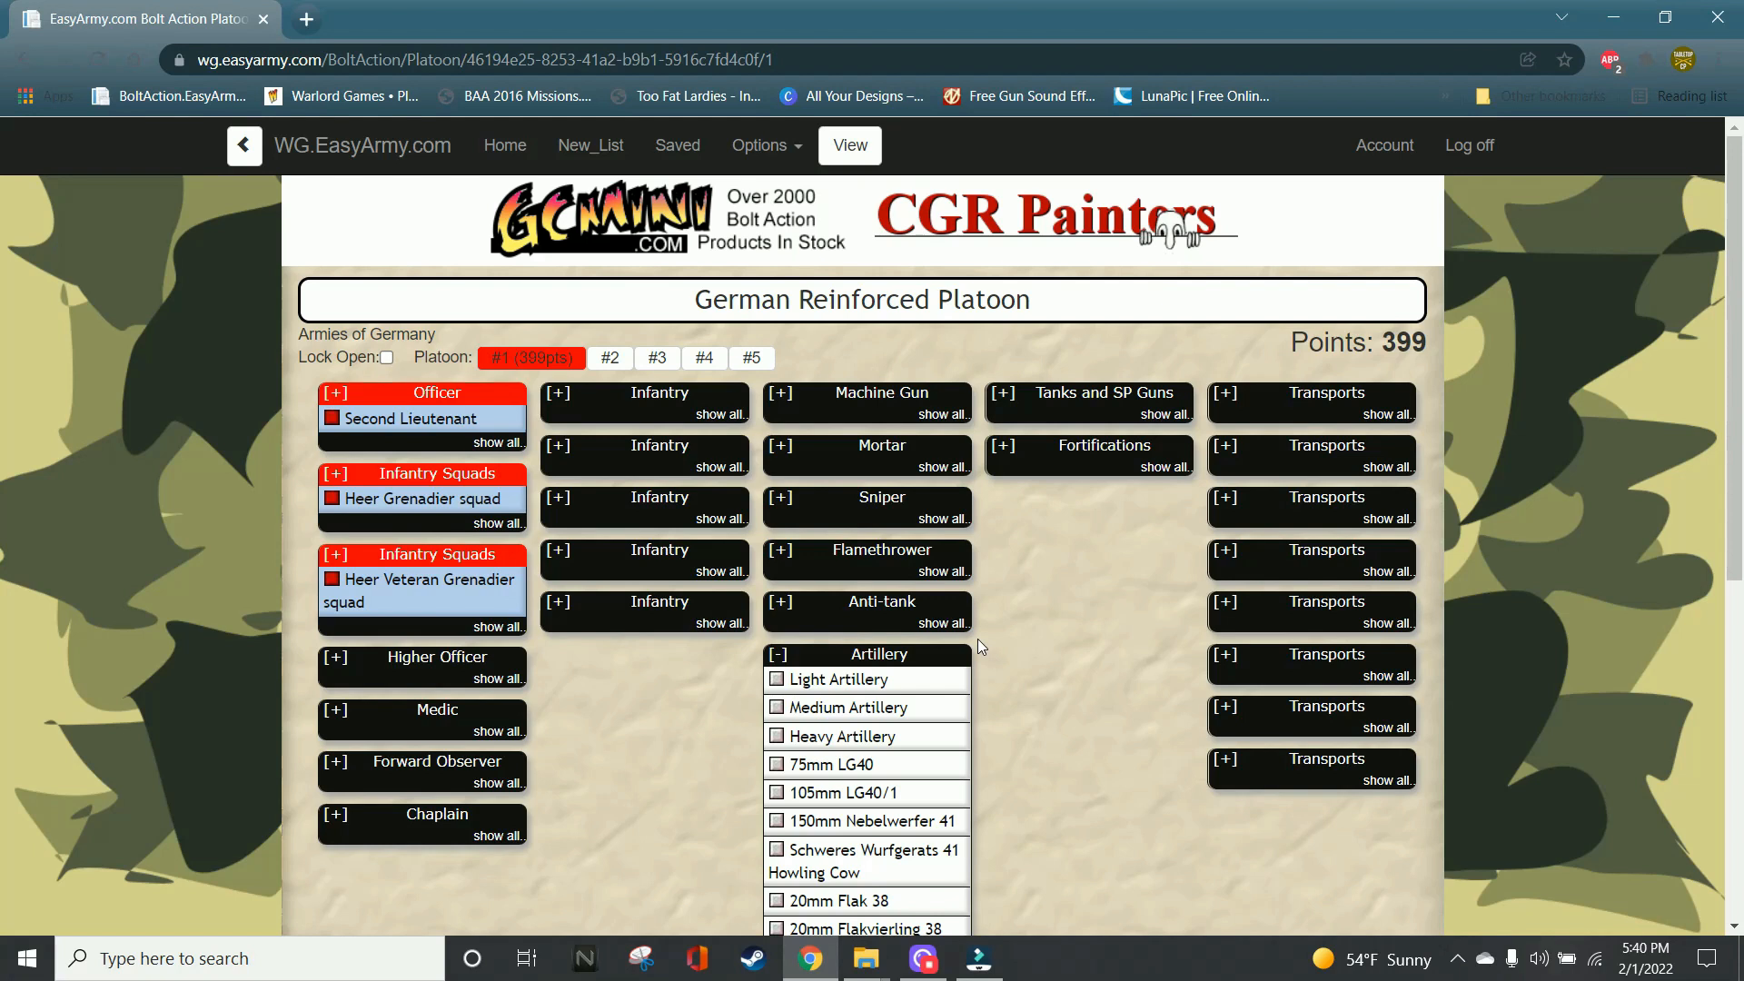
scroll(1041, 664, "down", 4)
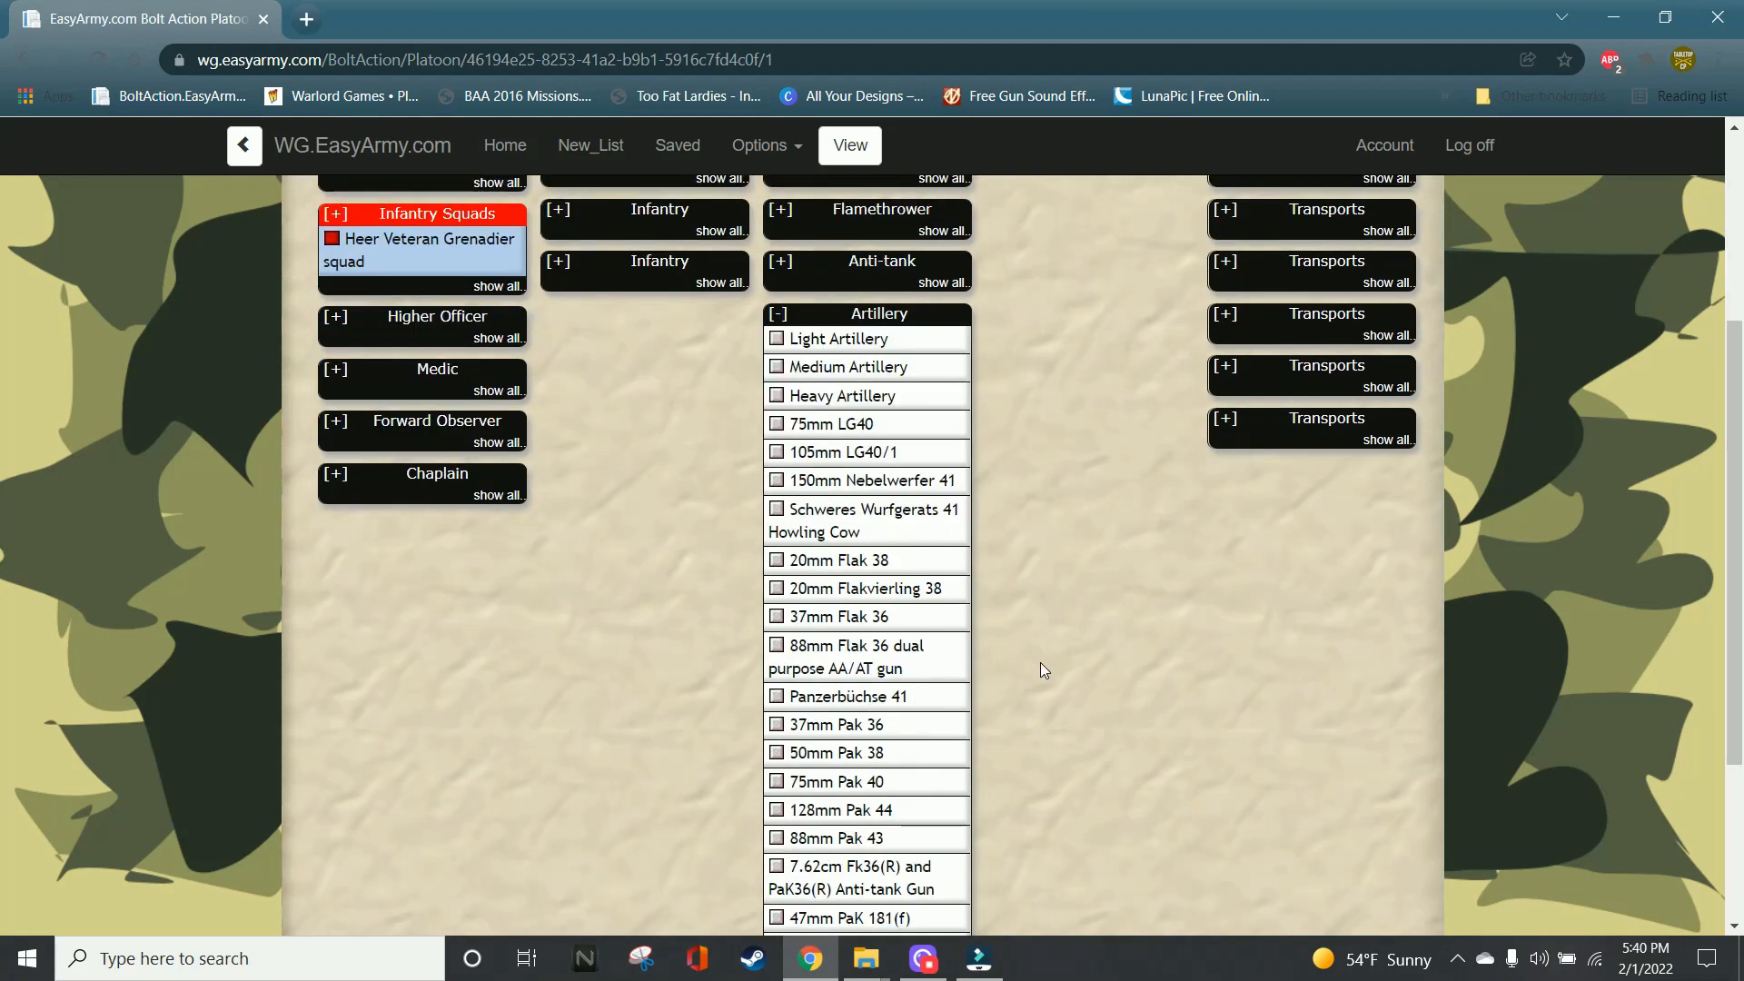
scroll(1041, 670, "down", 3)
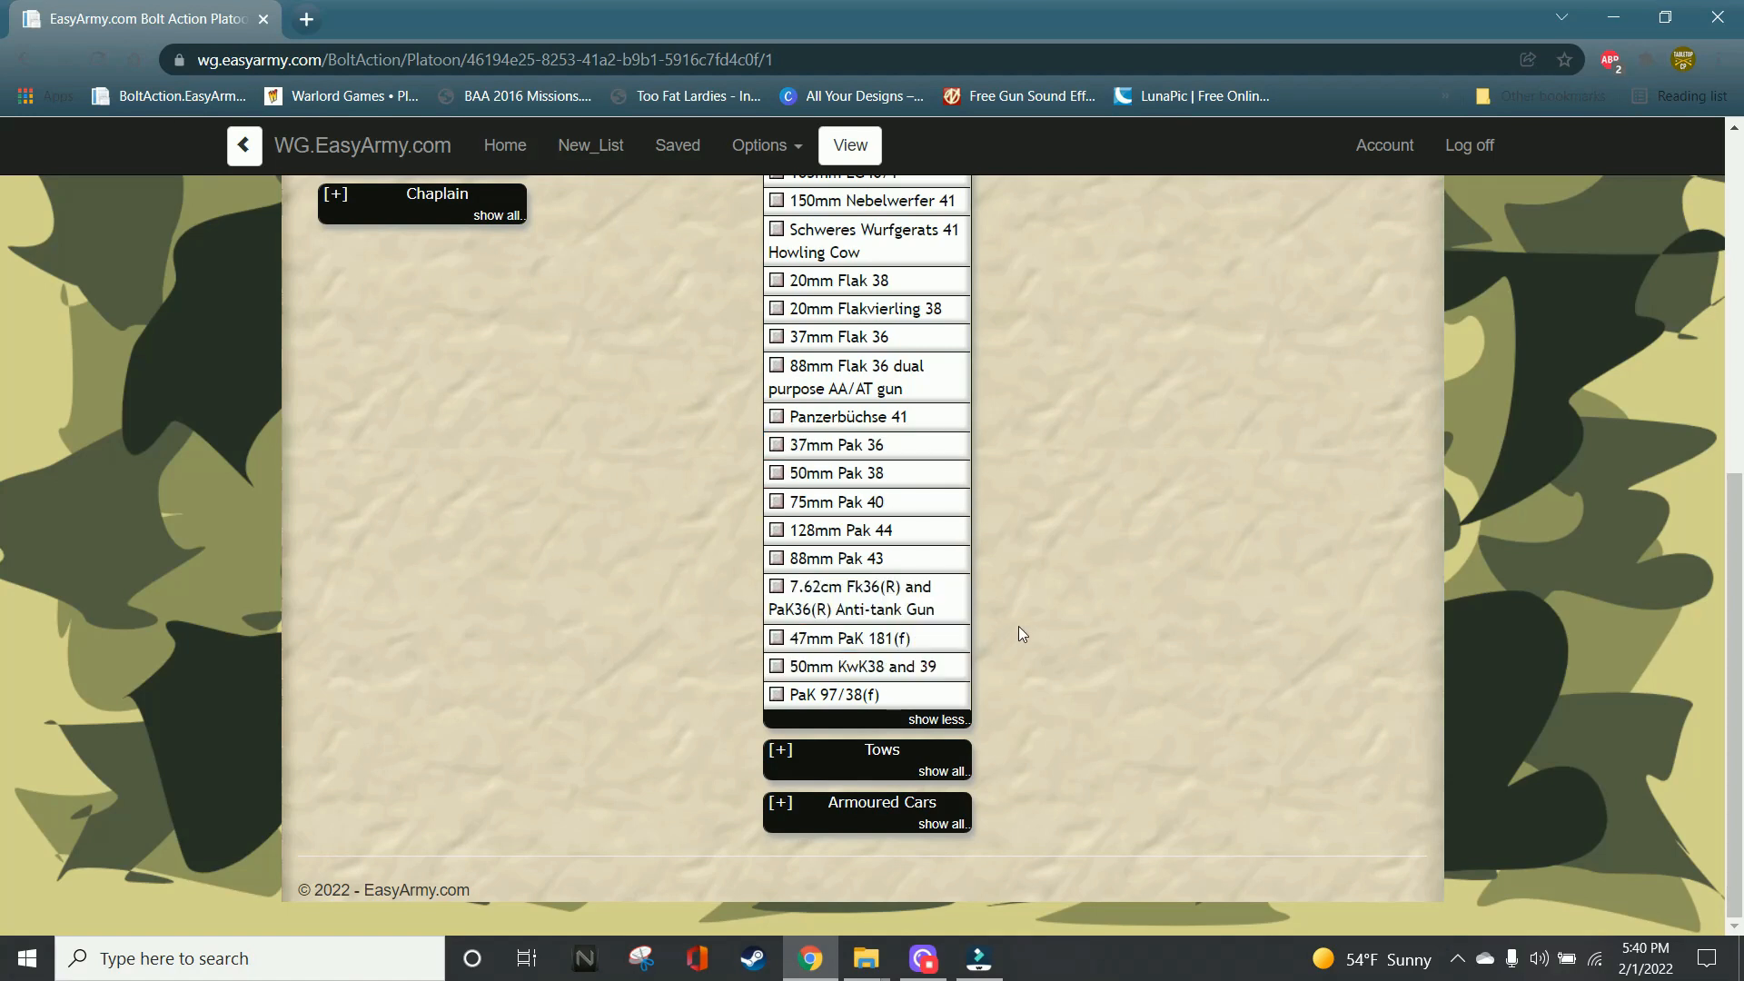
scroll(1013, 625, "up", 4)
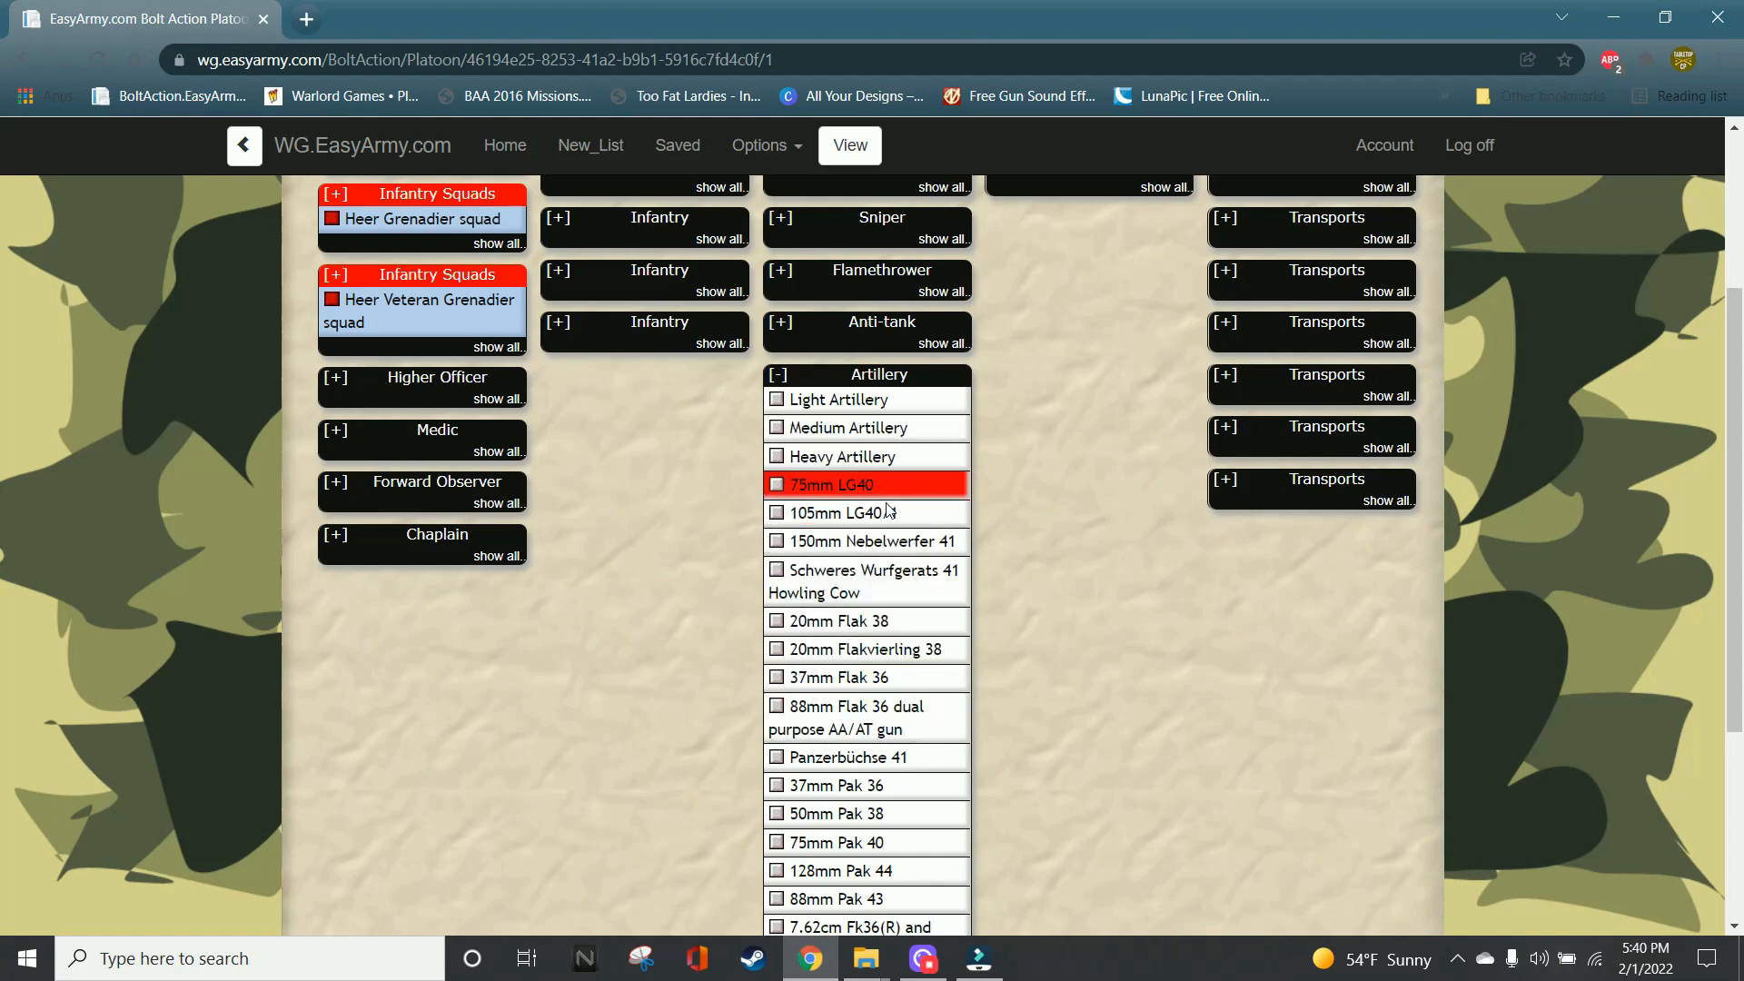
scroll(1092, 584, "up", 3)
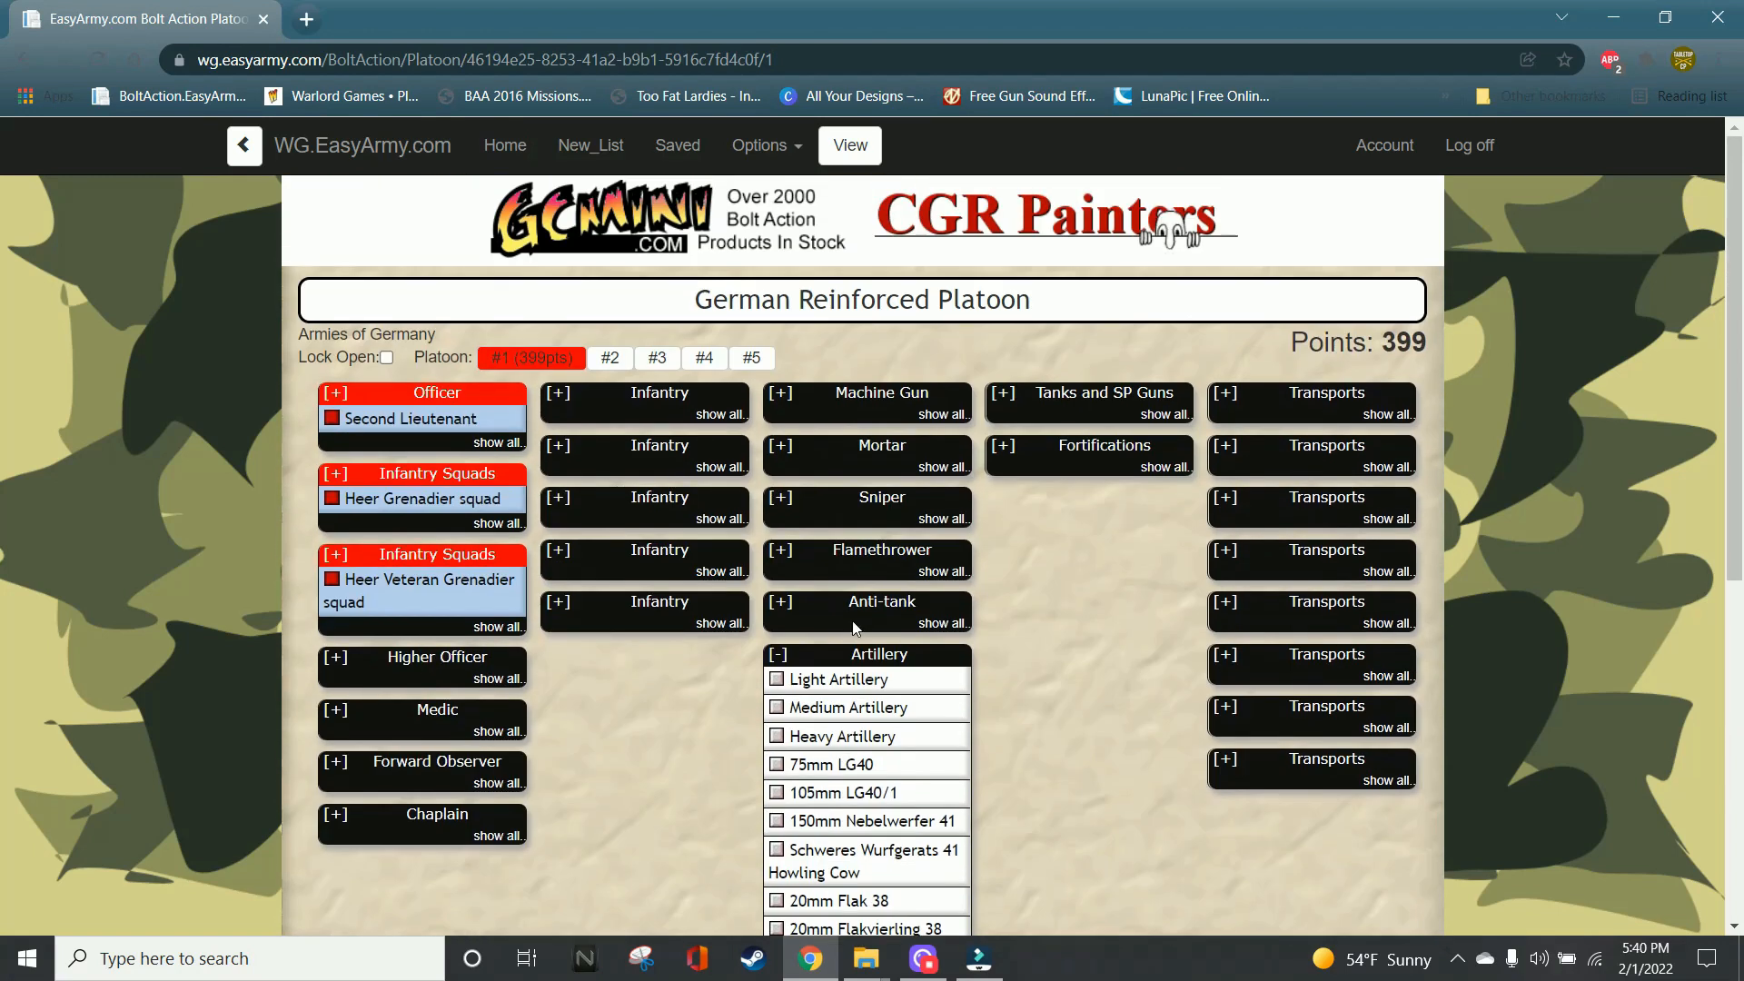
left_click(779, 655)
- Choose the Panzer IV Ausf H, J for the platoon's Tanks and SP Guns slot
left_click(1031, 420)
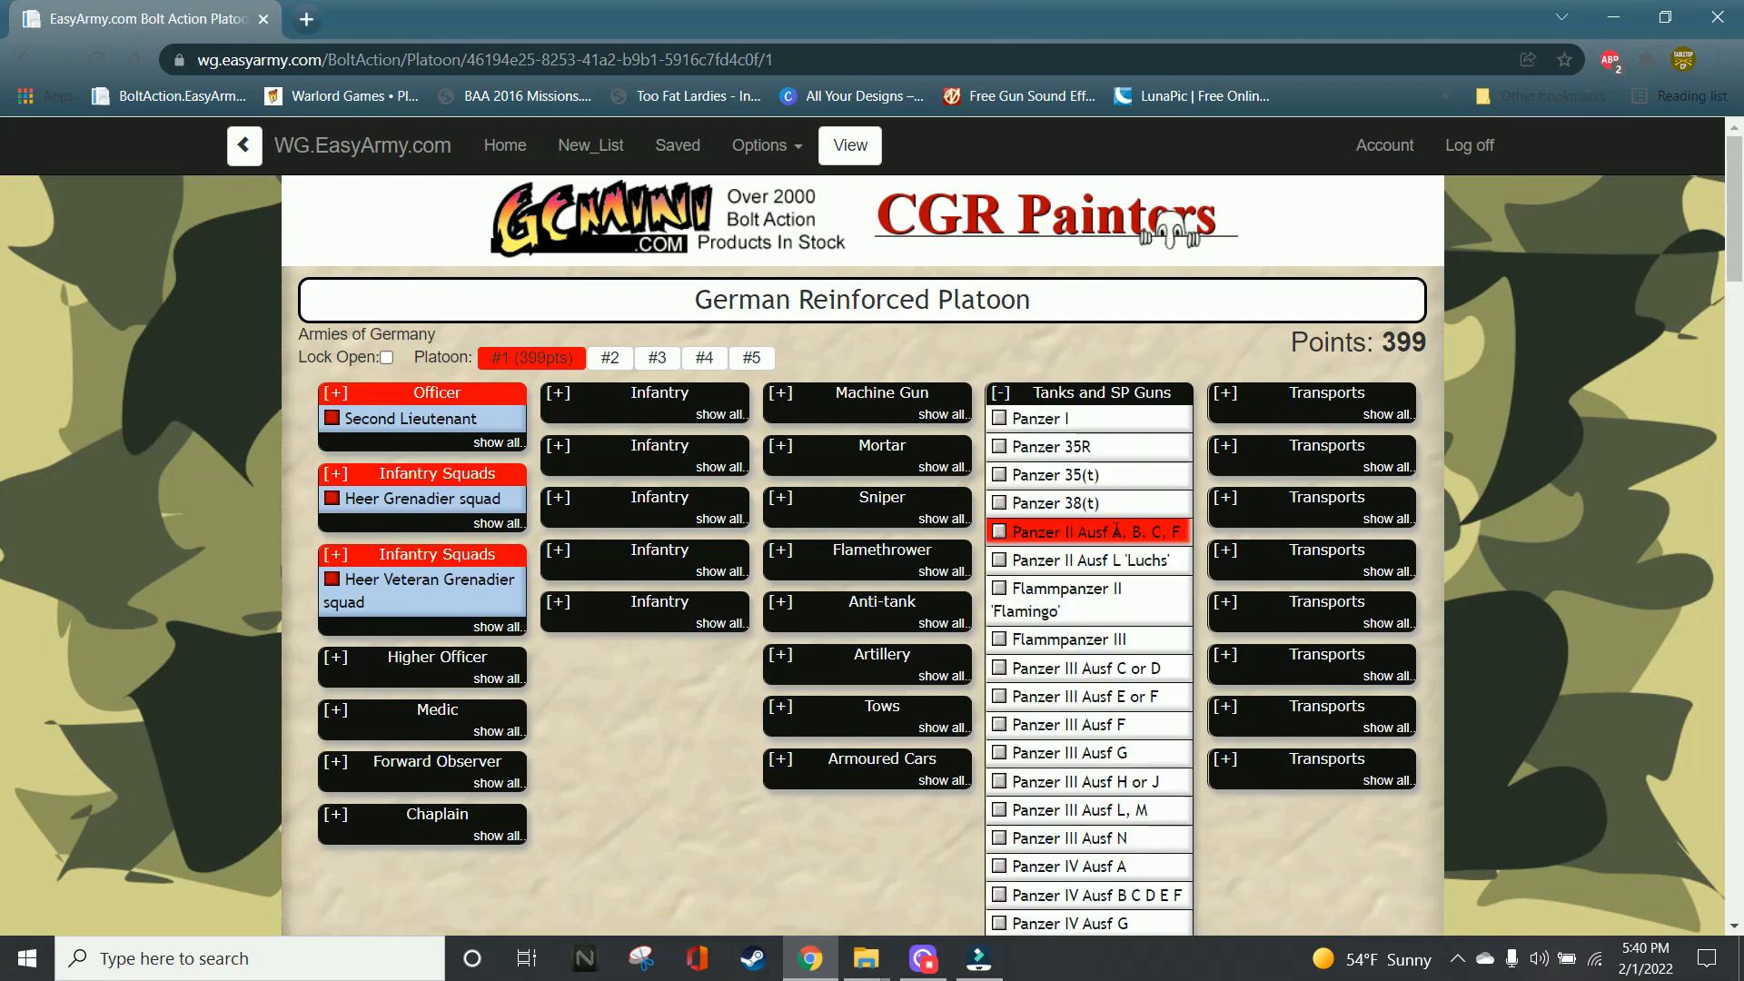
scroll(1063, 595, "down", 2)
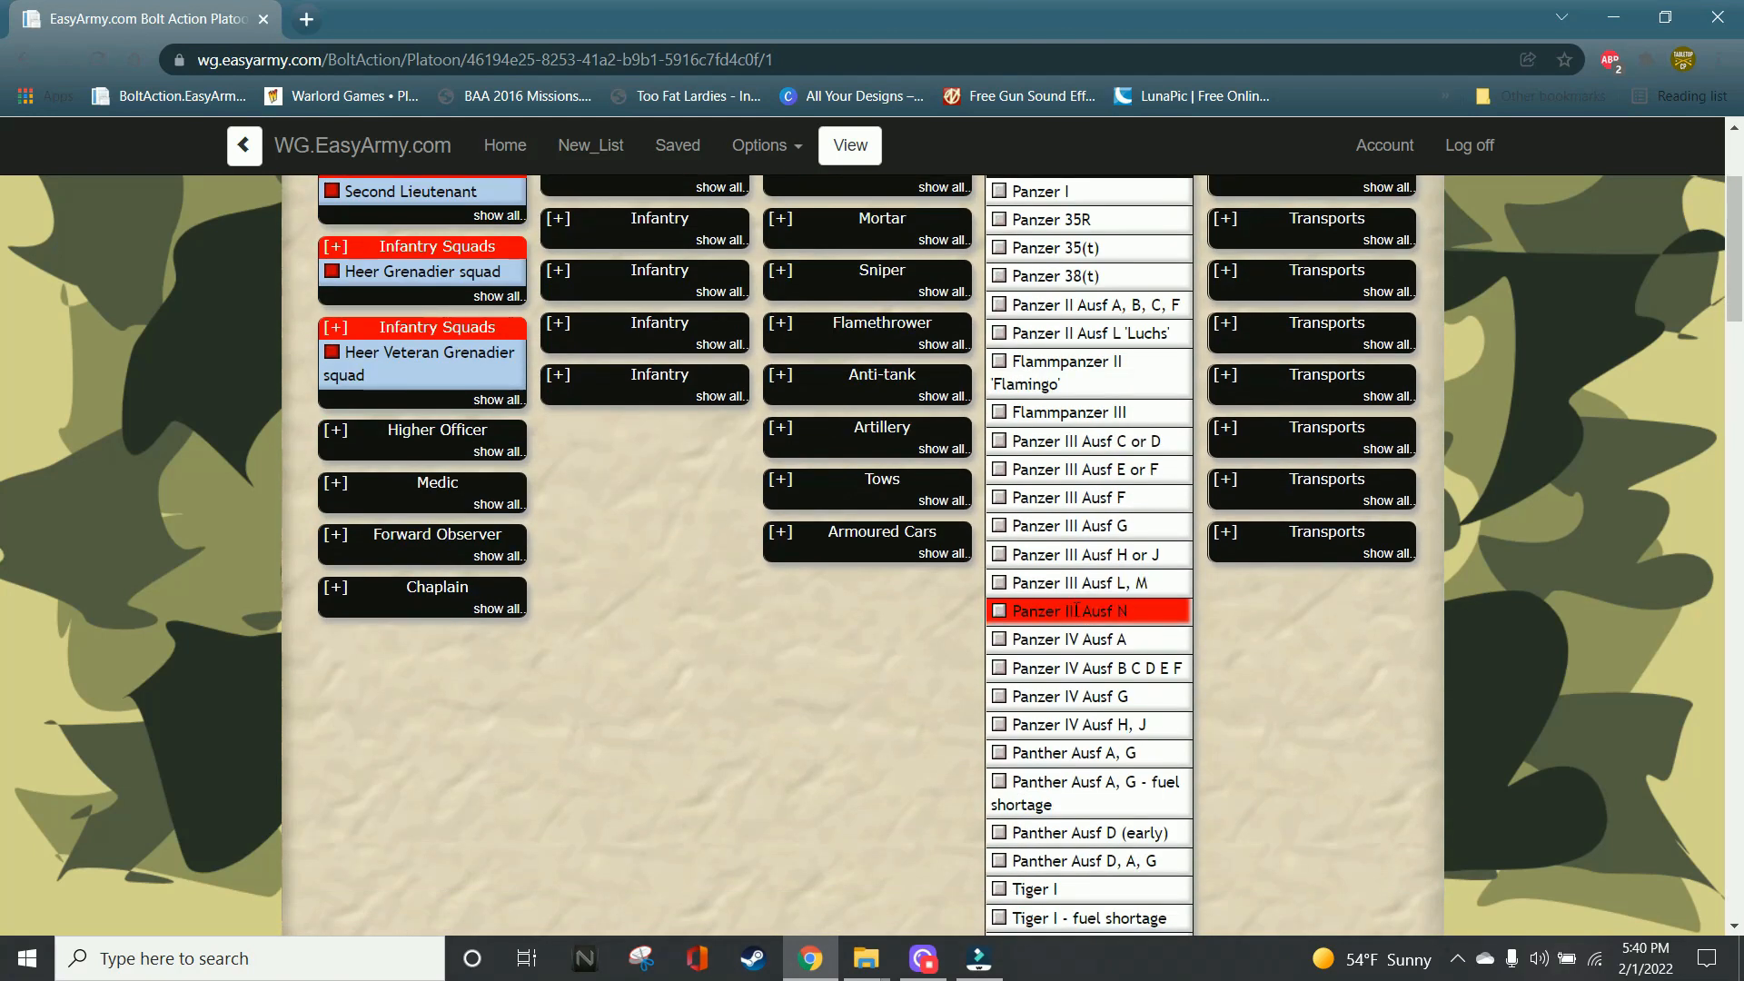
left_click(999, 724)
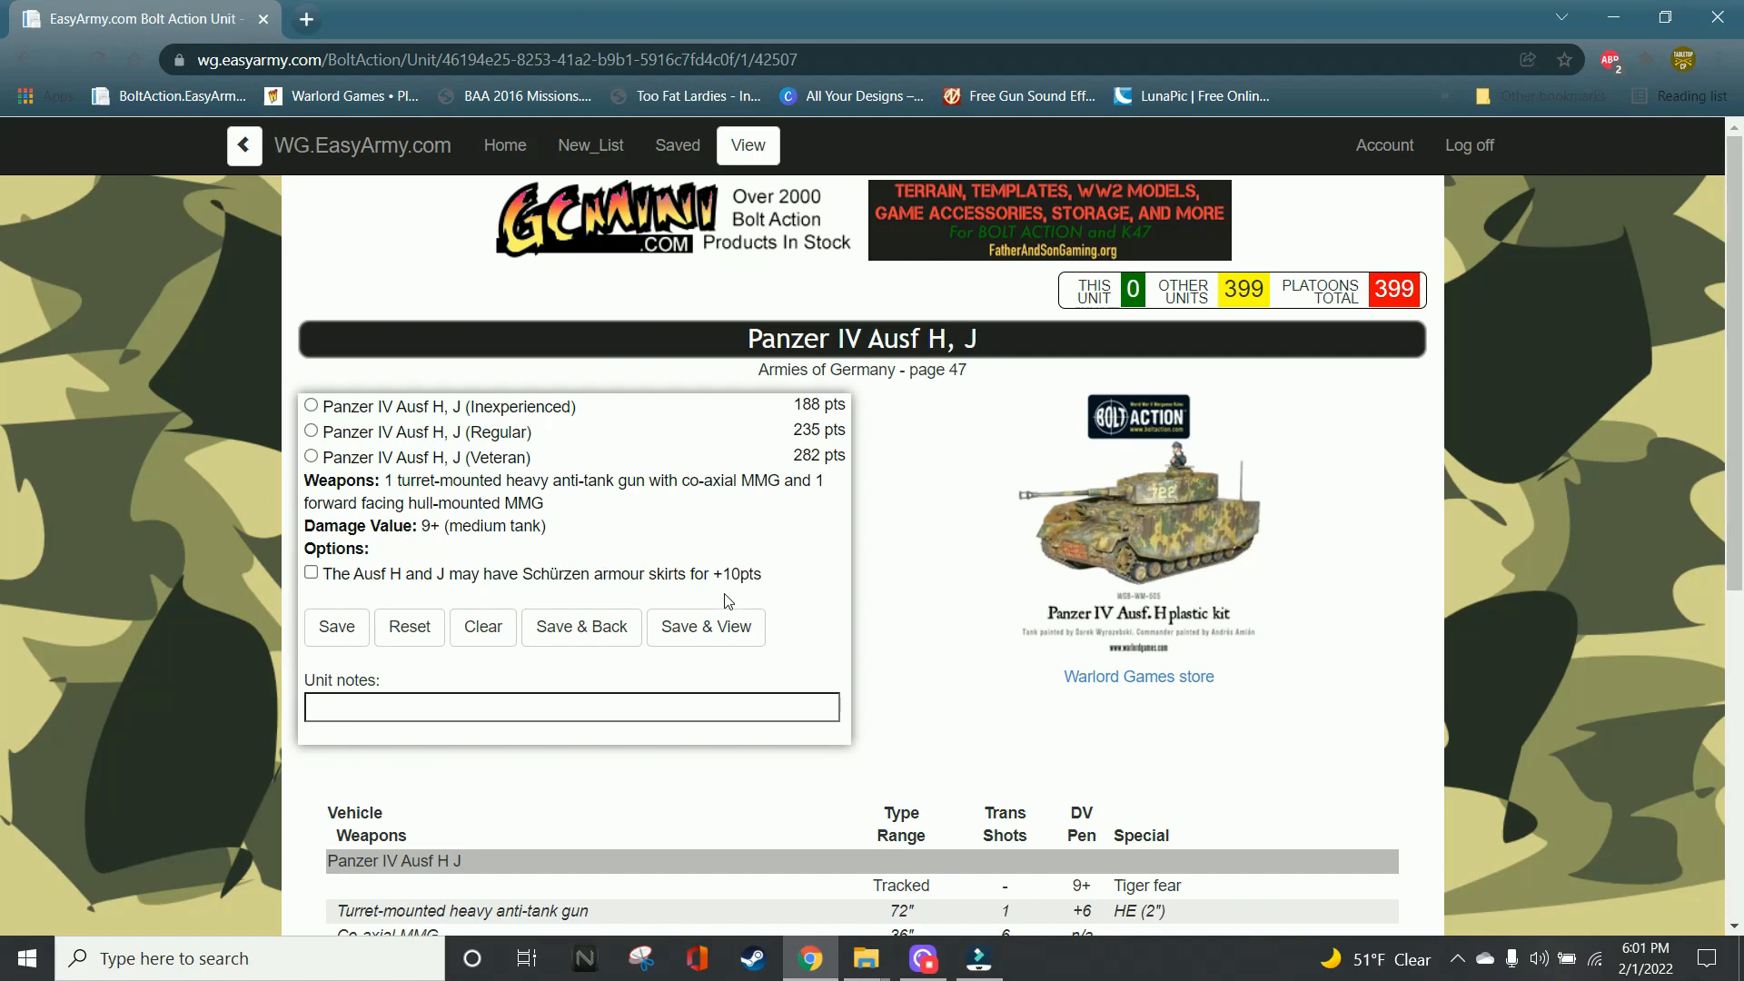
- Try to save the Panzer IV with Schürzen armour skirts without choosing a crew quality, after reviewing its weapon statistics and special rules
left_click(311, 573)
scroll(775, 610, "down", 3)
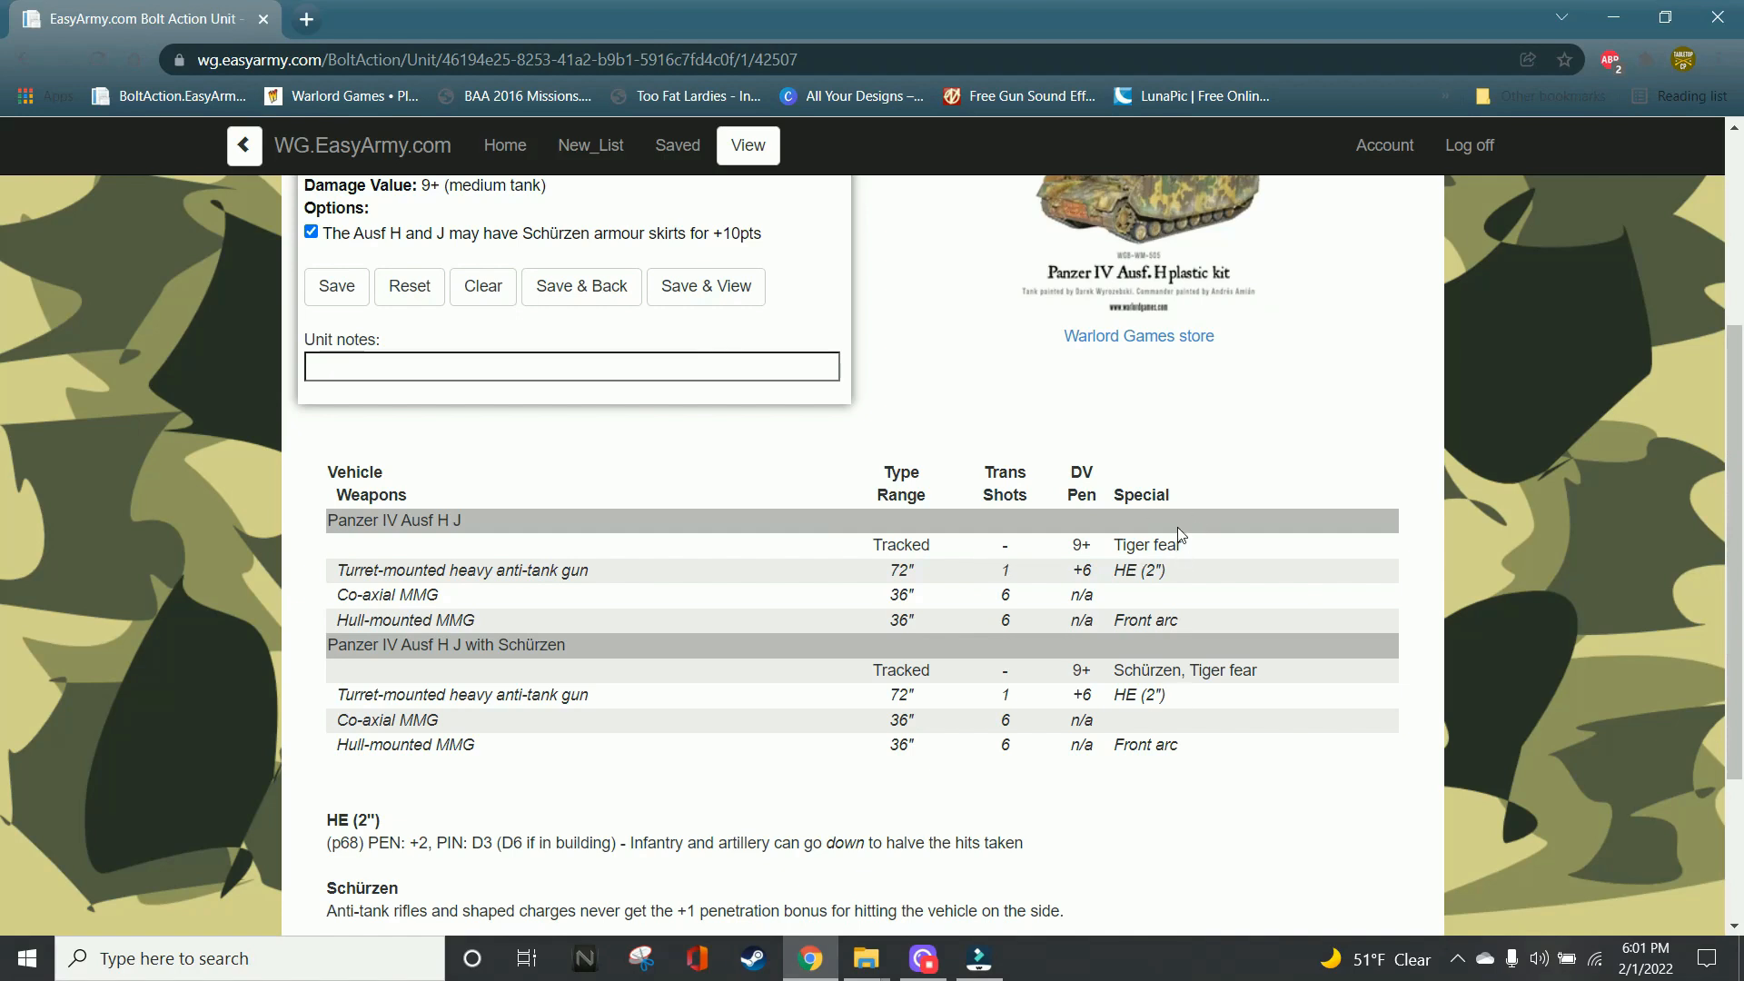
scroll(1105, 700, "down", 3)
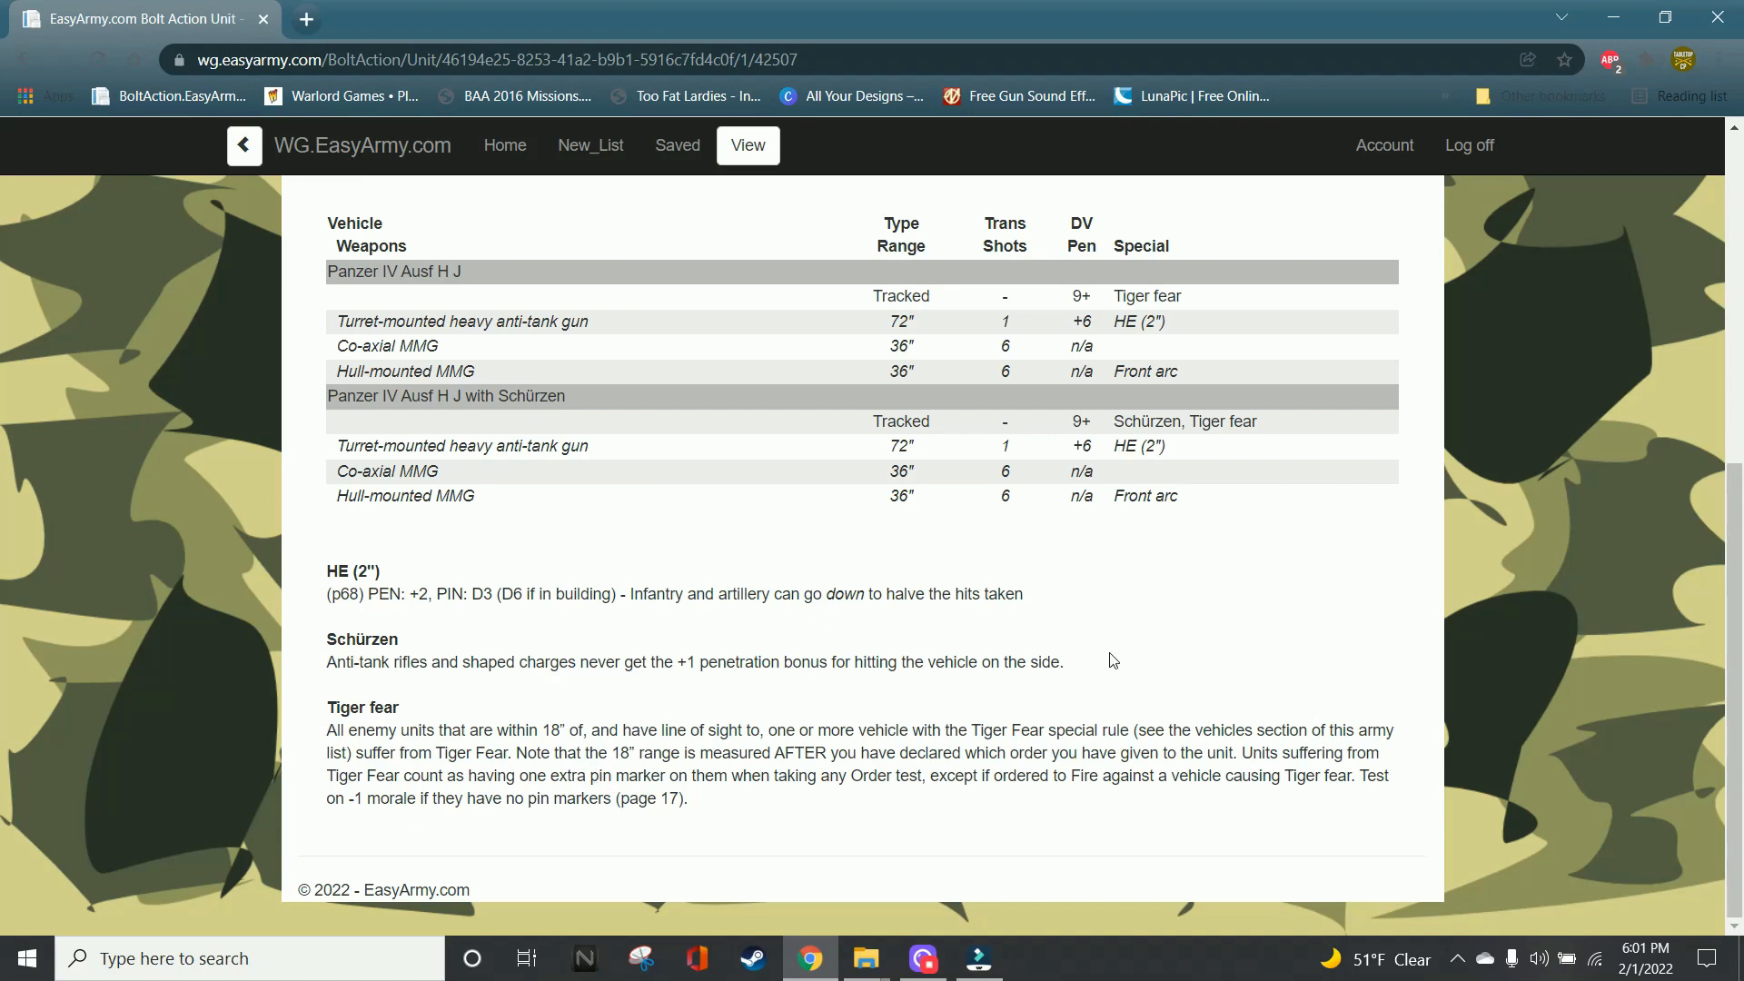
scroll(941, 651, "up", 6)
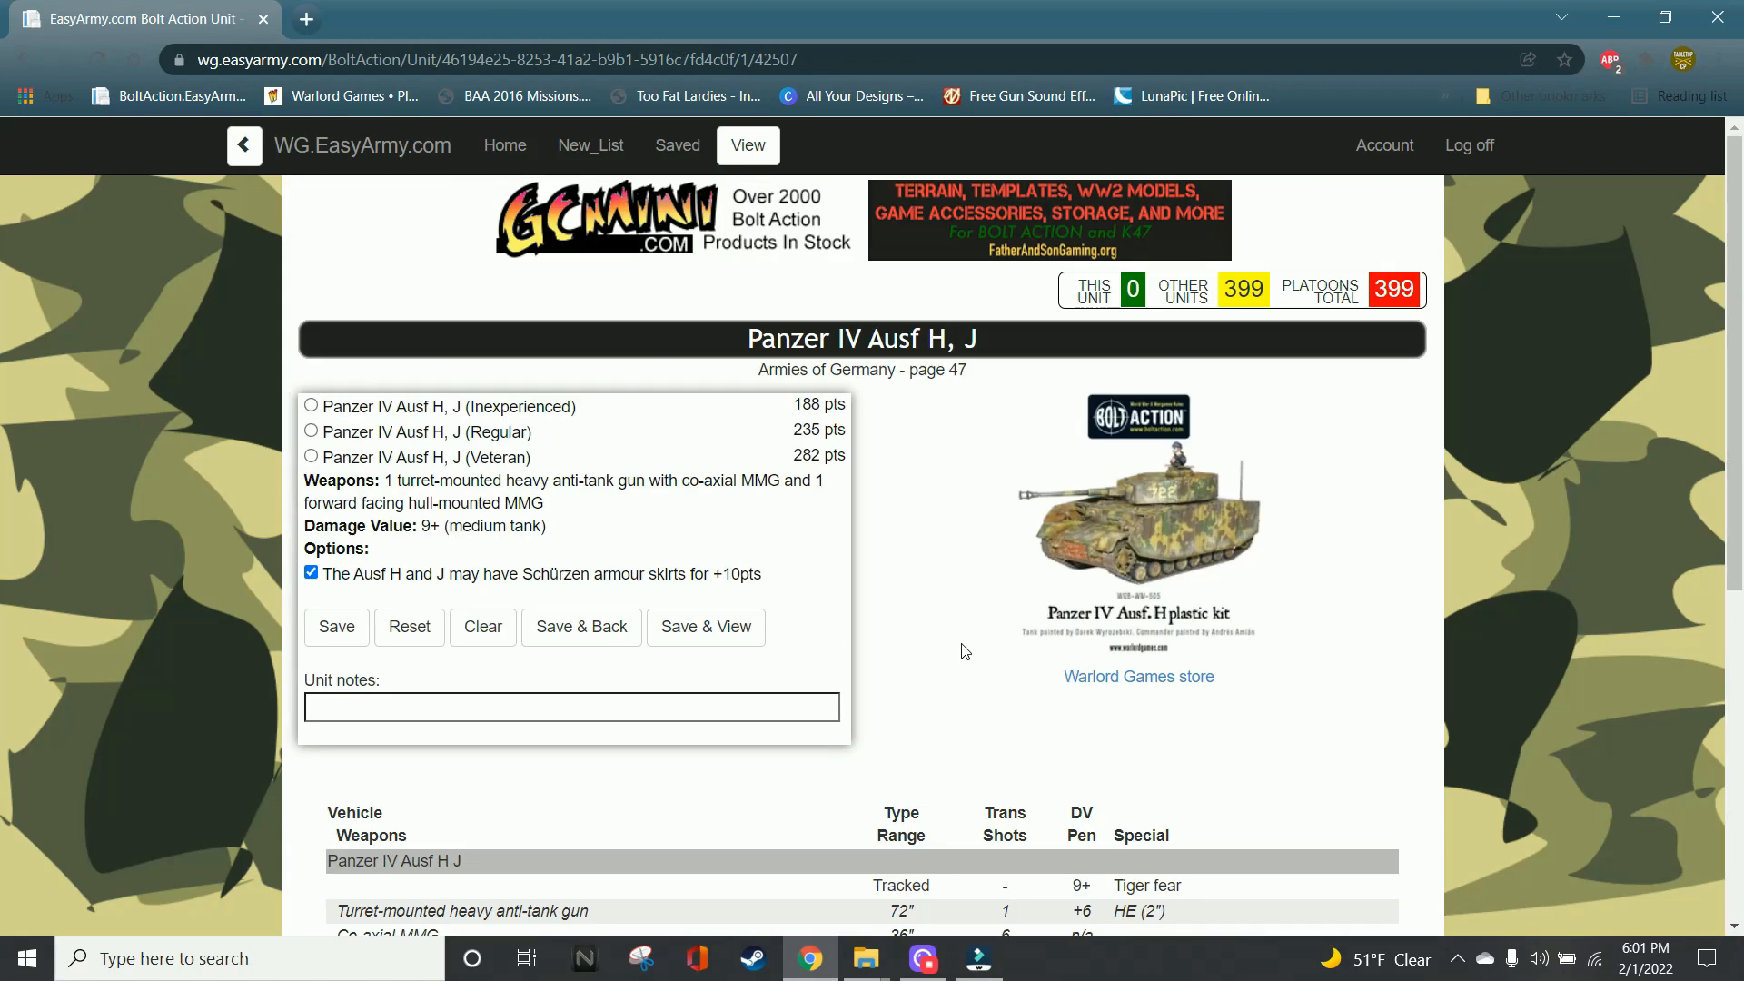
left_click(584, 627)
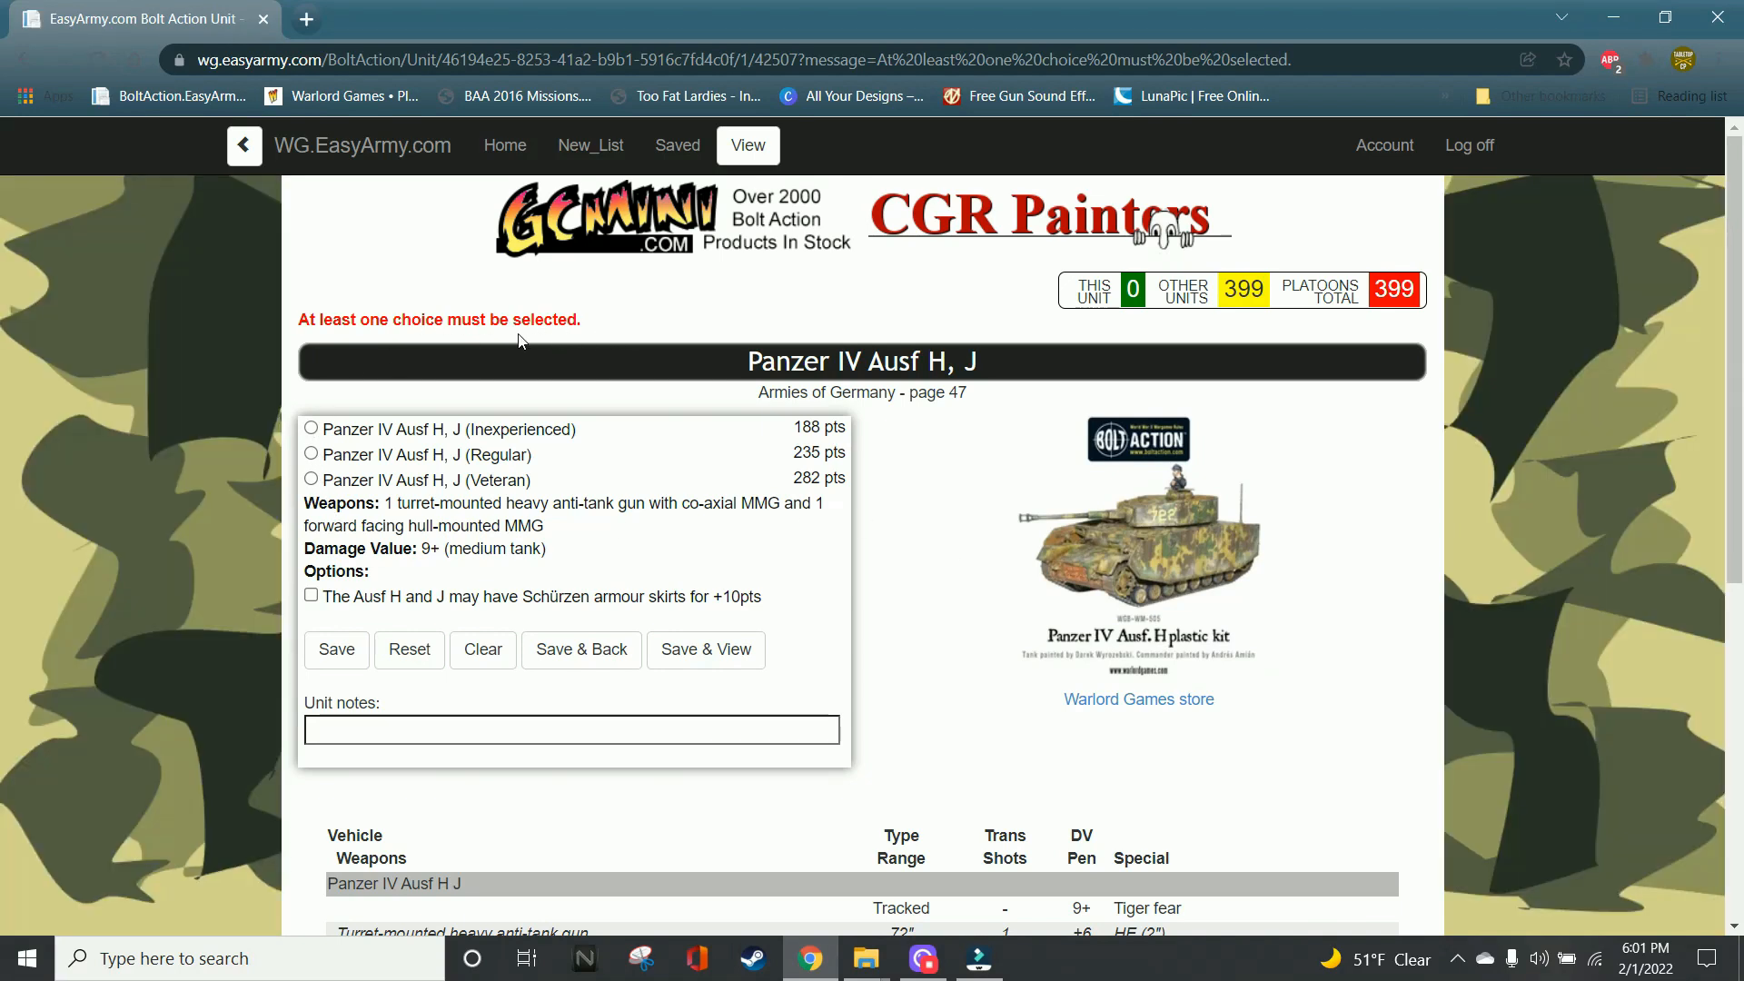
- Set the Panzer IV Ausf H, J to Regular with Schürzen armour skirts and save it back to the platoon
left_click(313, 456)
left_click(312, 595)
left_click(577, 650)
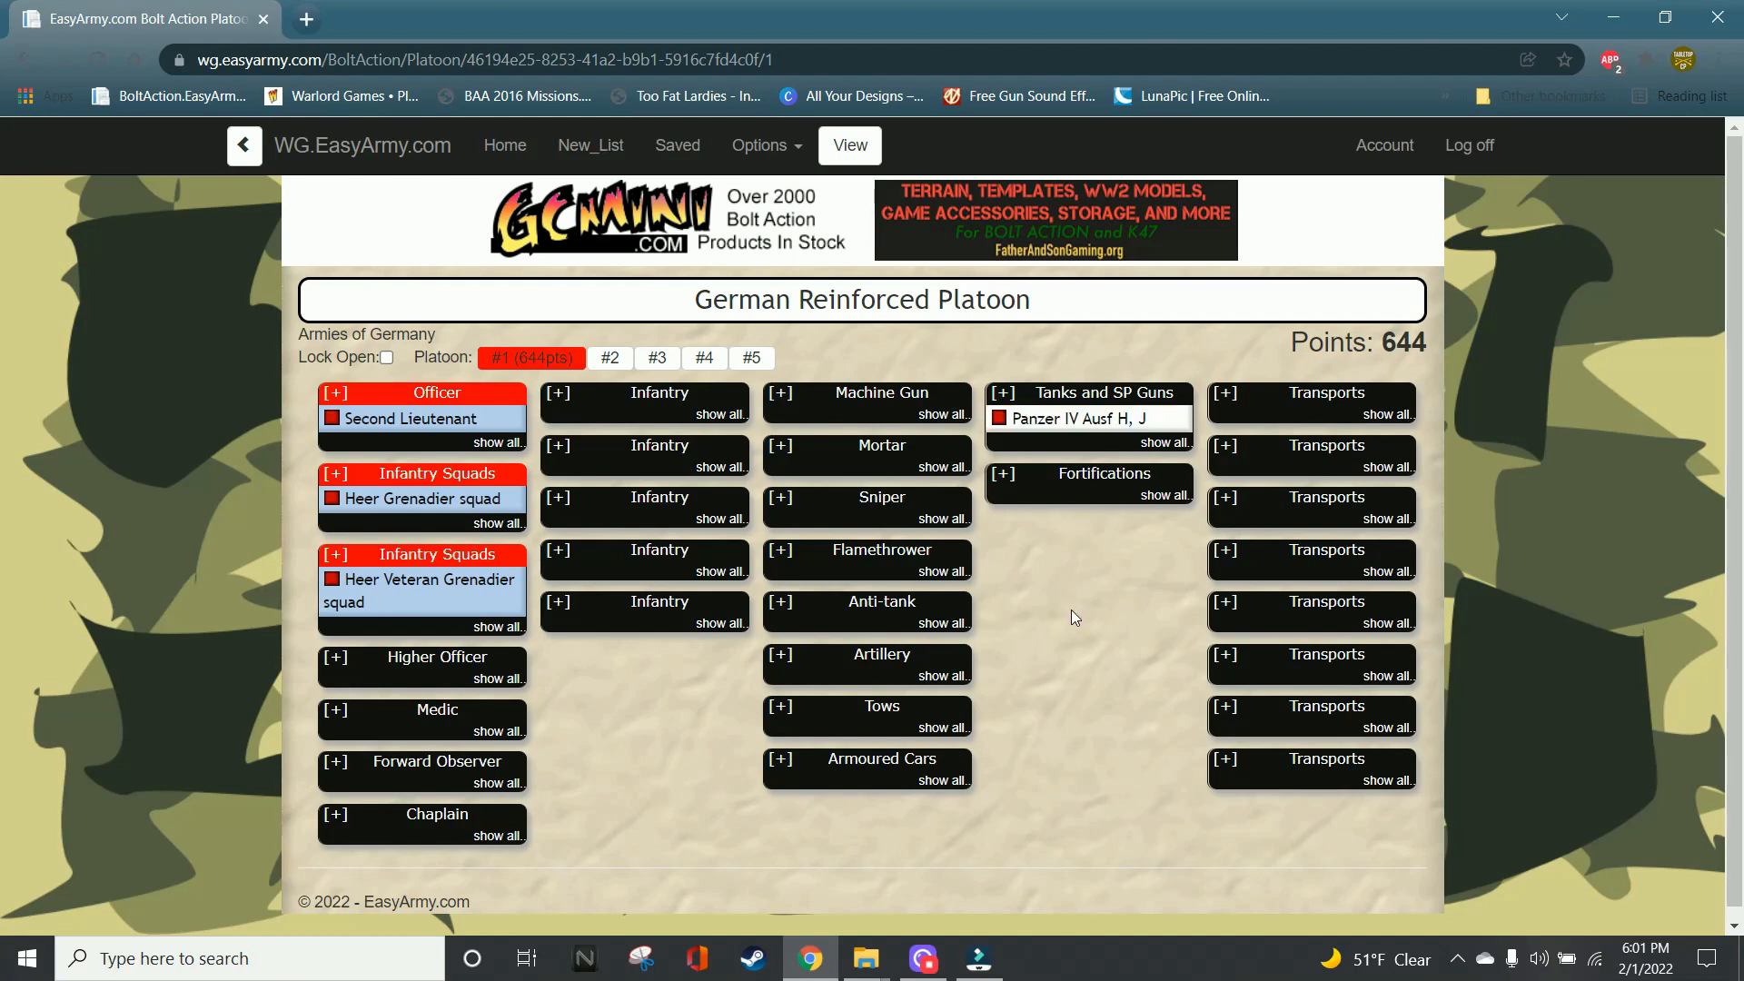
- View the complete army list and examine its unit entries, special rules and pick list
scroll(954, 751, "down", 2)
scroll(990, 586, "up", 2)
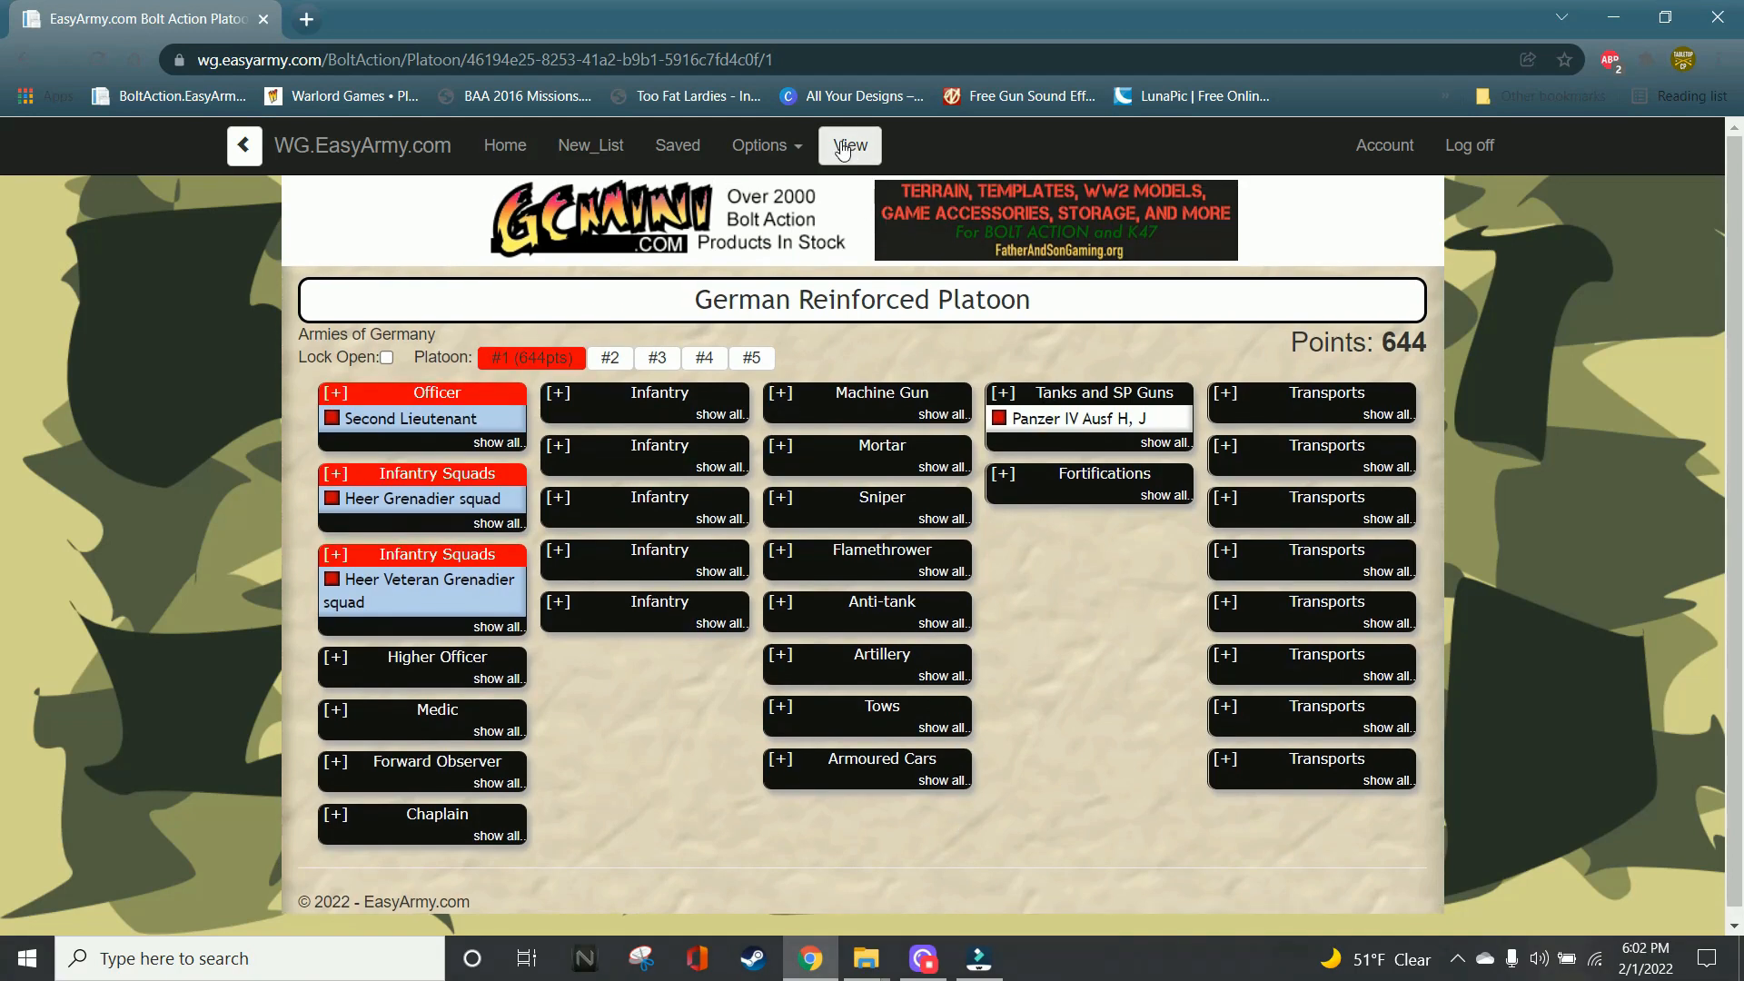
left_click(850, 150)
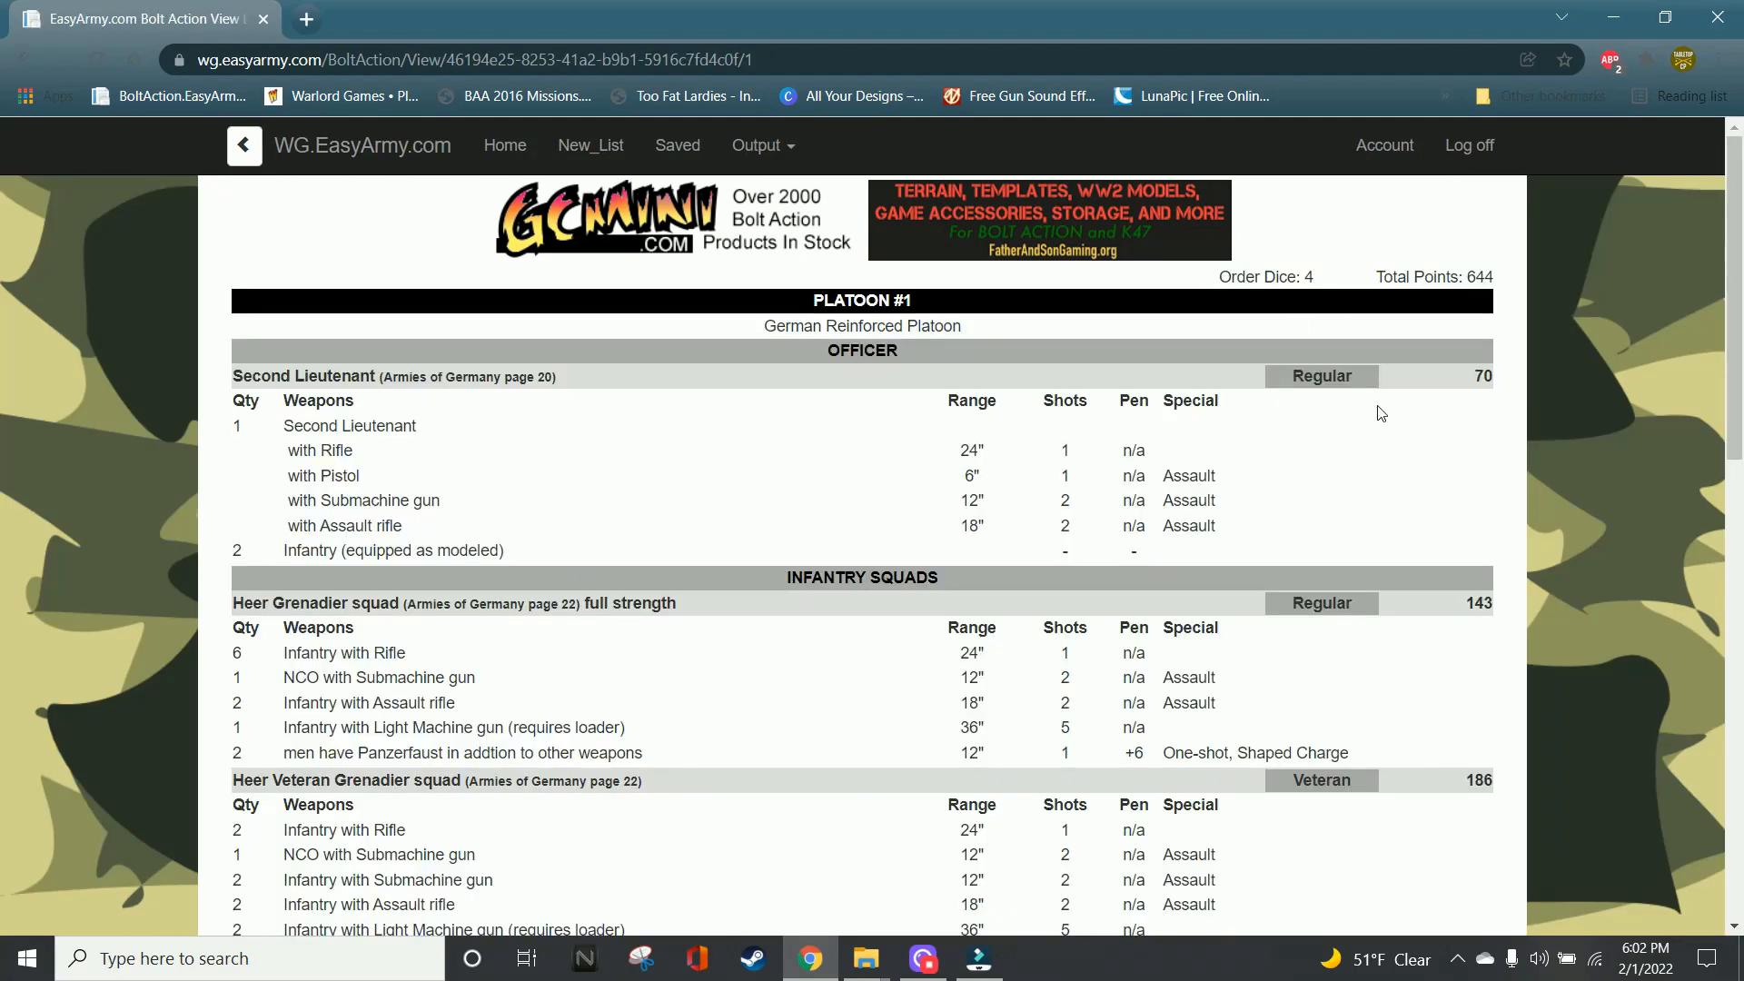
scroll(1377, 442, "down", 10)
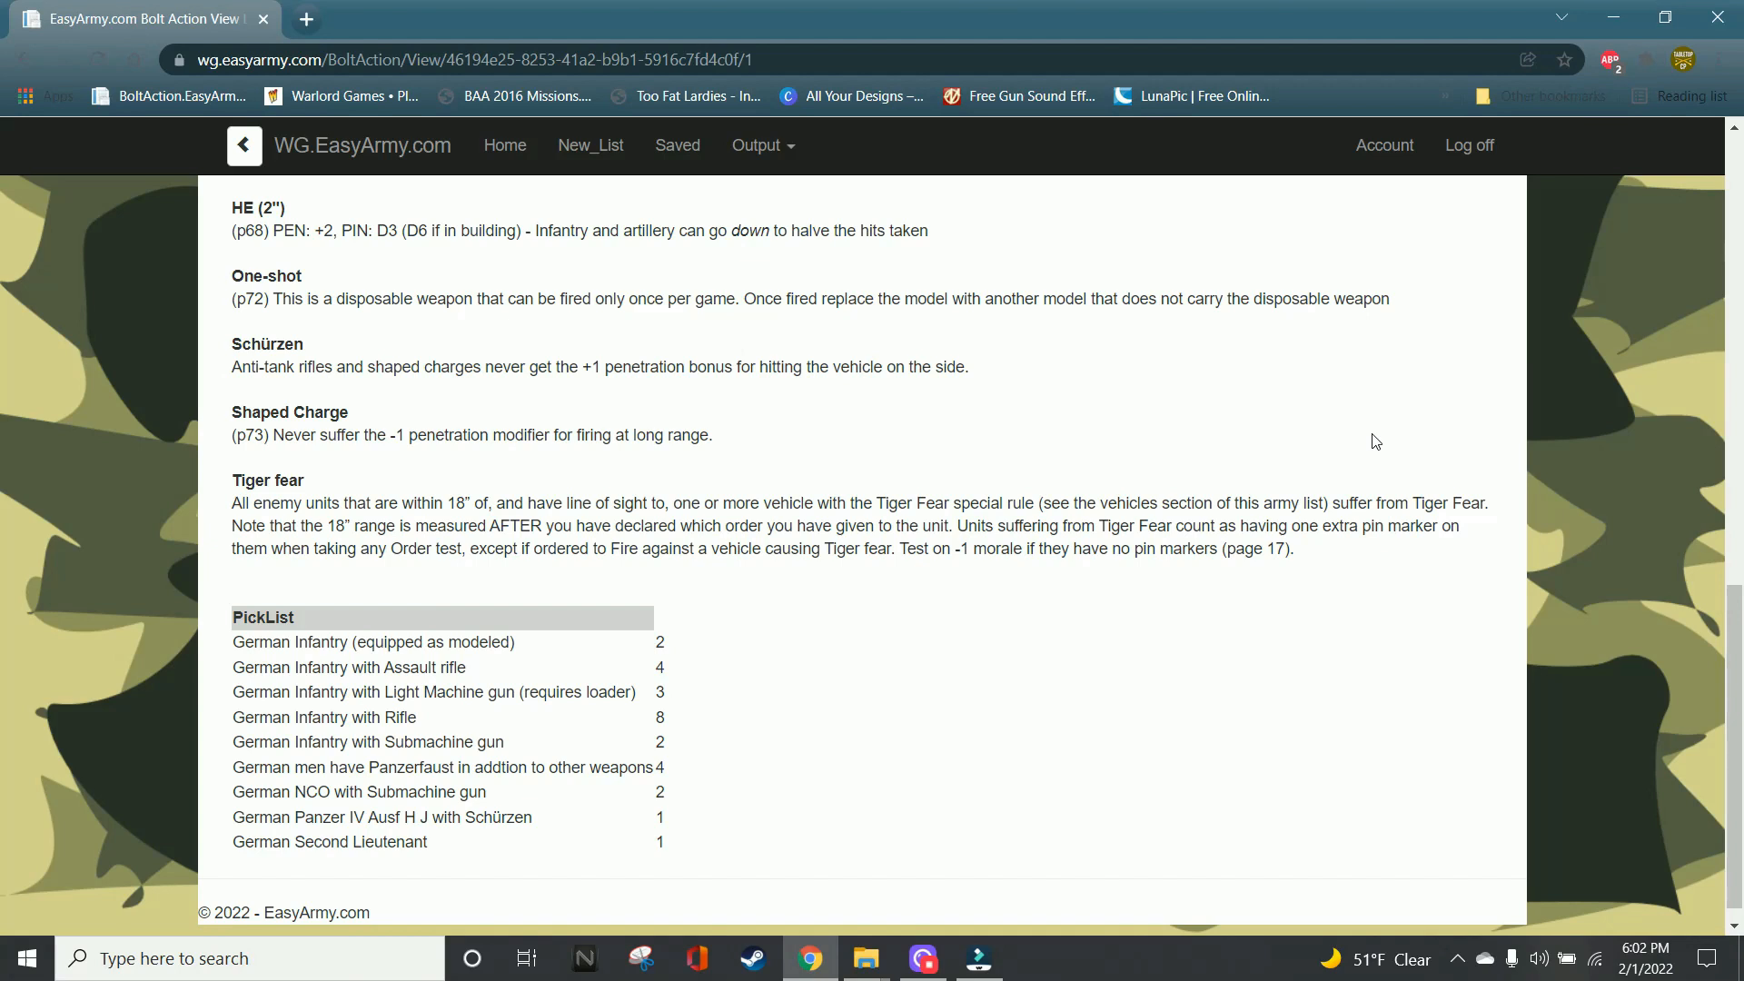
scroll(1376, 441, "up", 10)
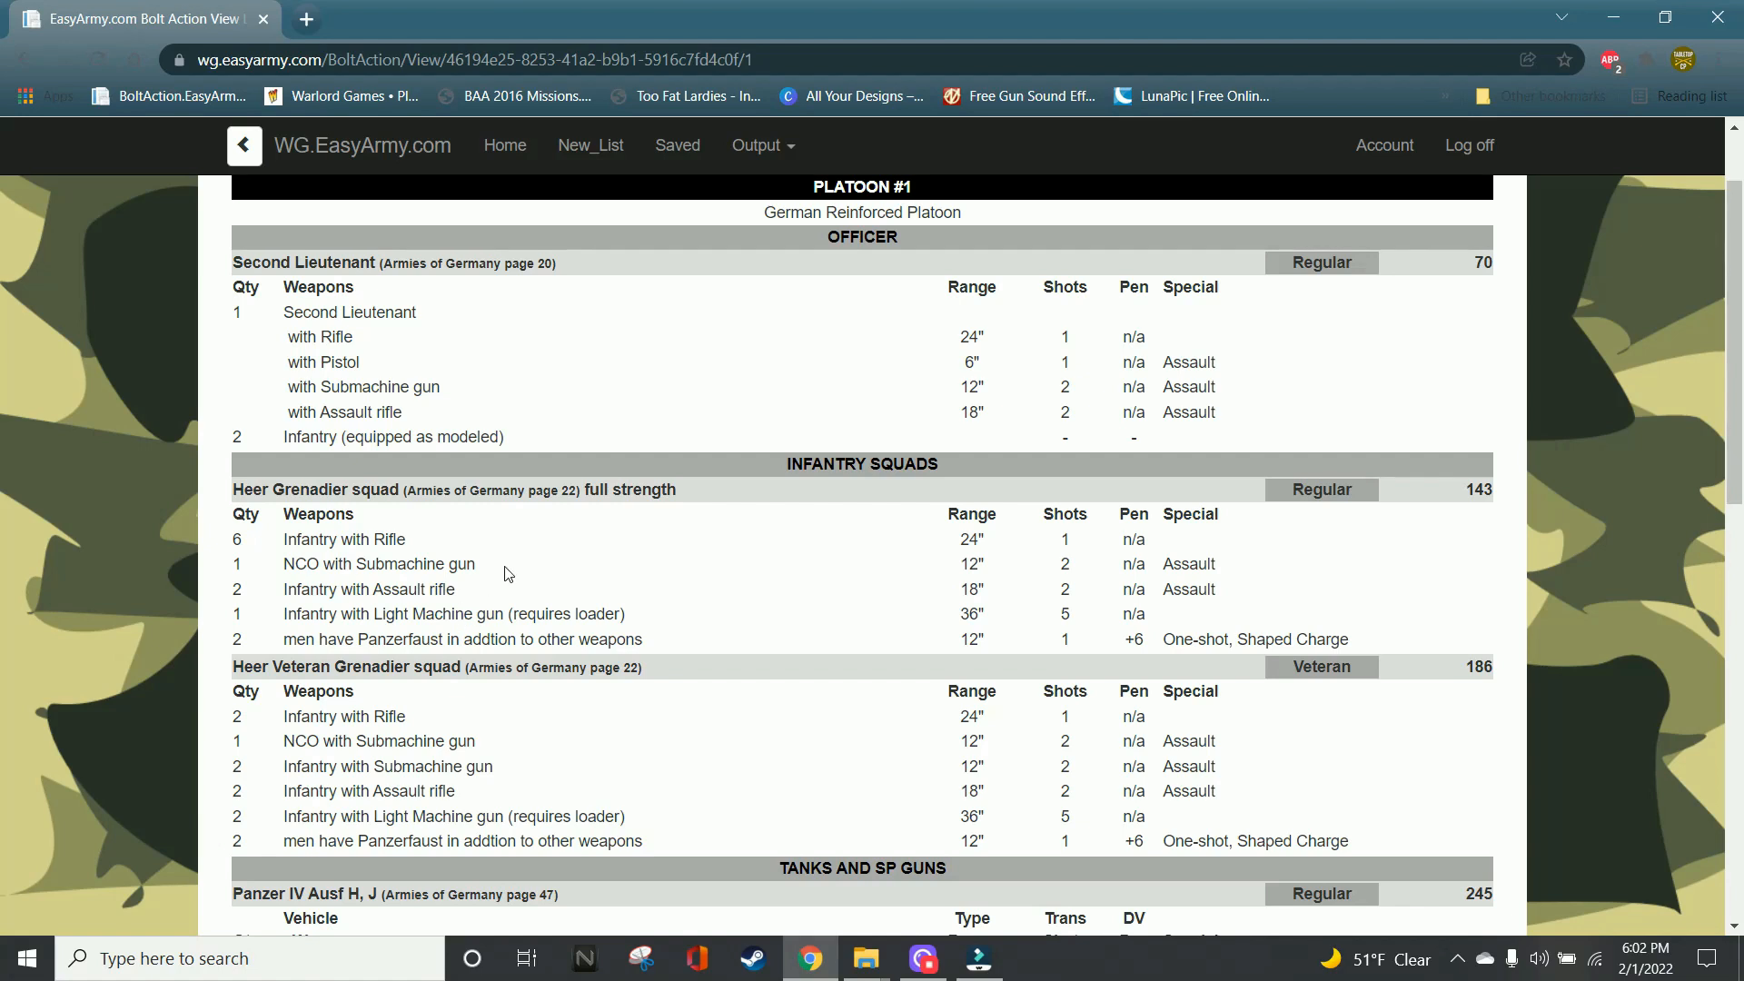
scroll(532, 529, "down", 6)
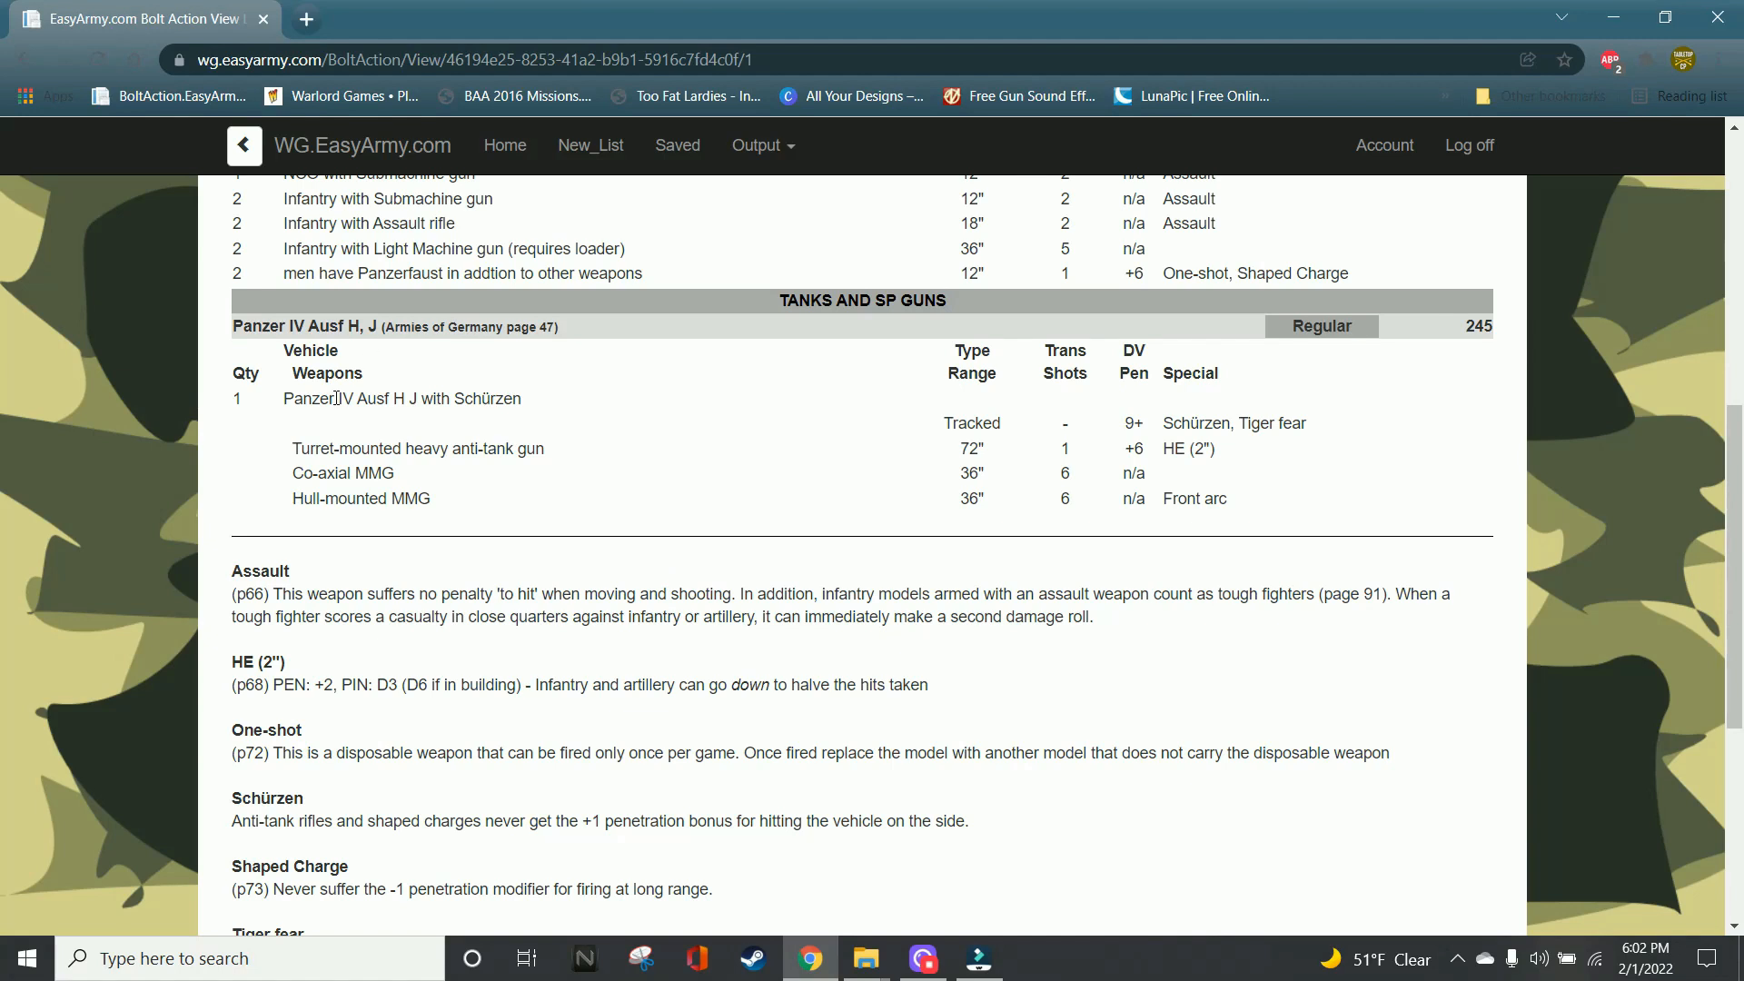
scroll(999, 509, "up", 4)
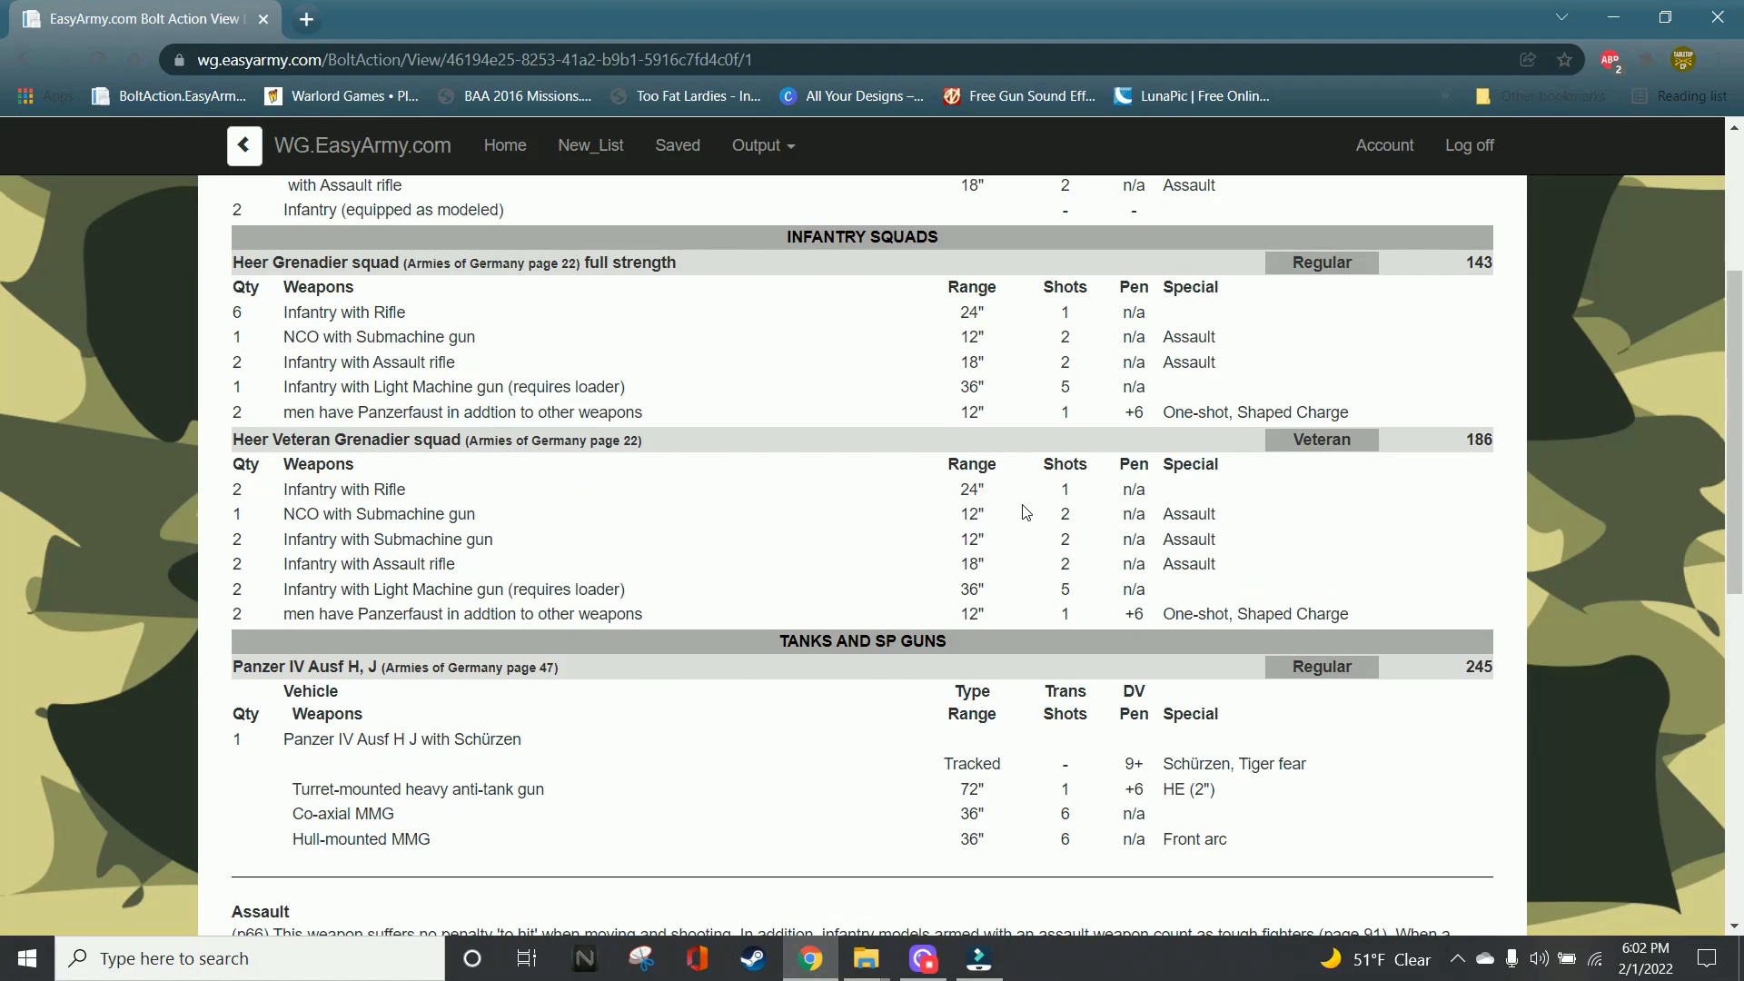
- Review the army list from the officer entry down to the special rules and pick list, and look over its output options
scroll(1036, 490, "up", 2)
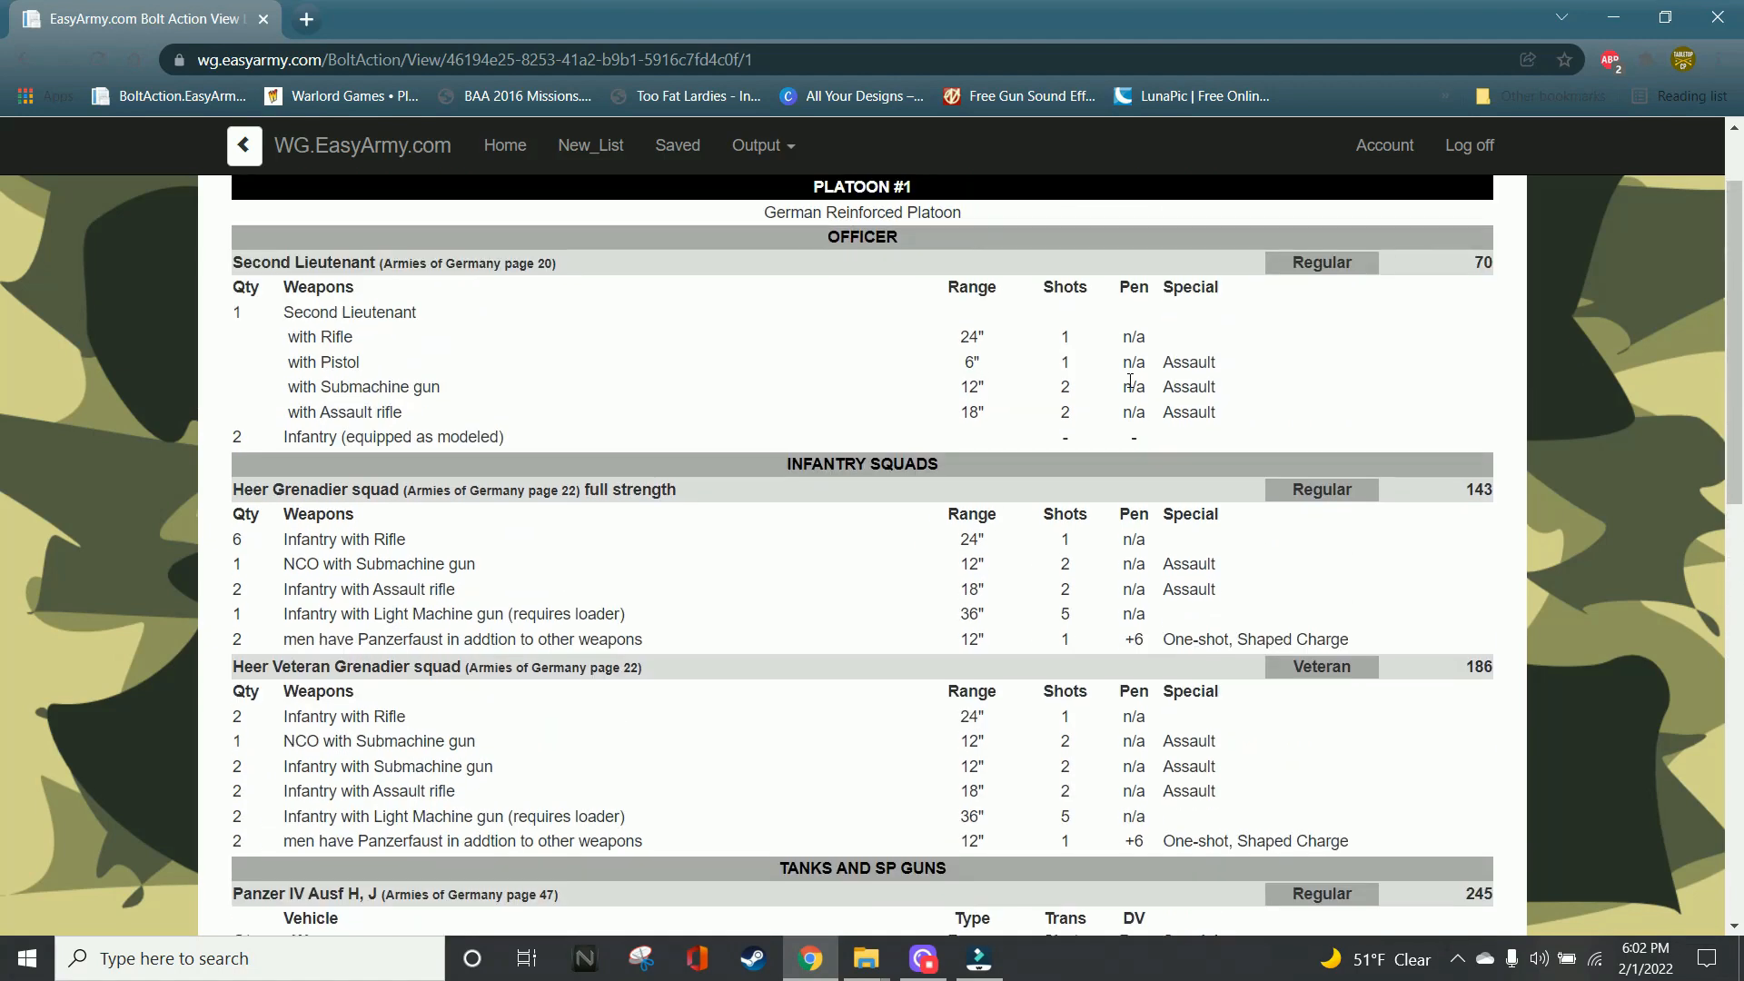
scroll(693, 604, "down", 8)
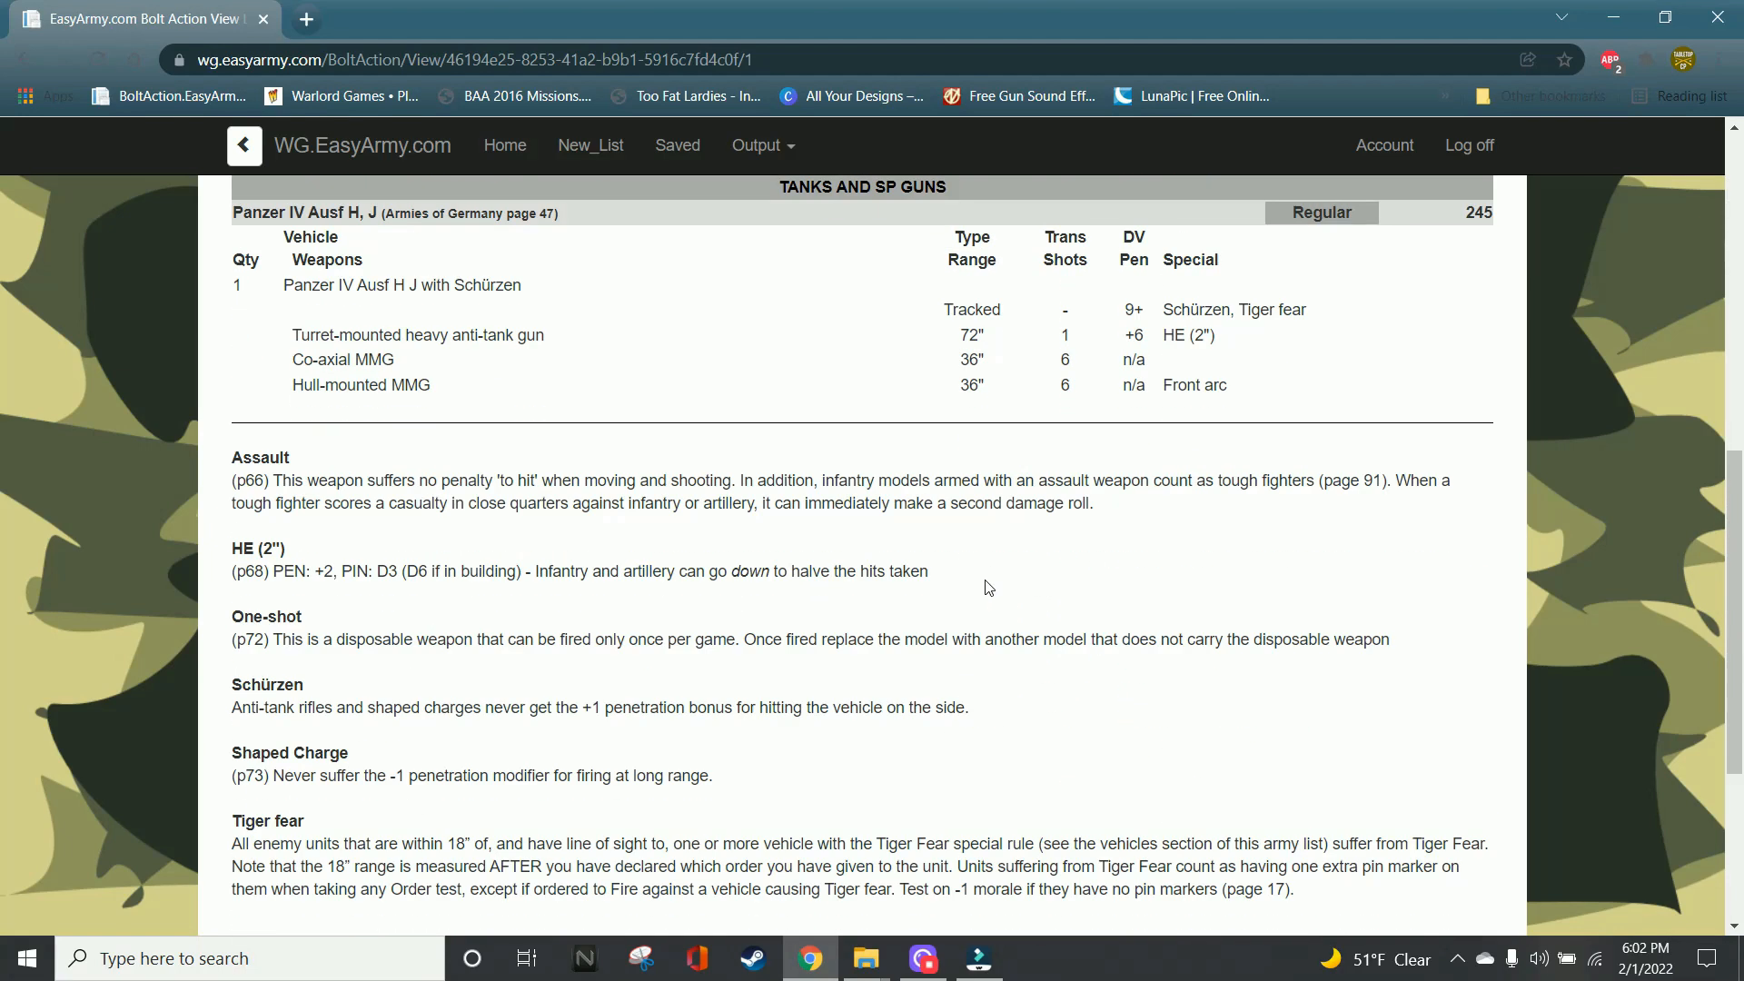
scroll(693, 604, "down", 3)
scroll(696, 607, "up", 3)
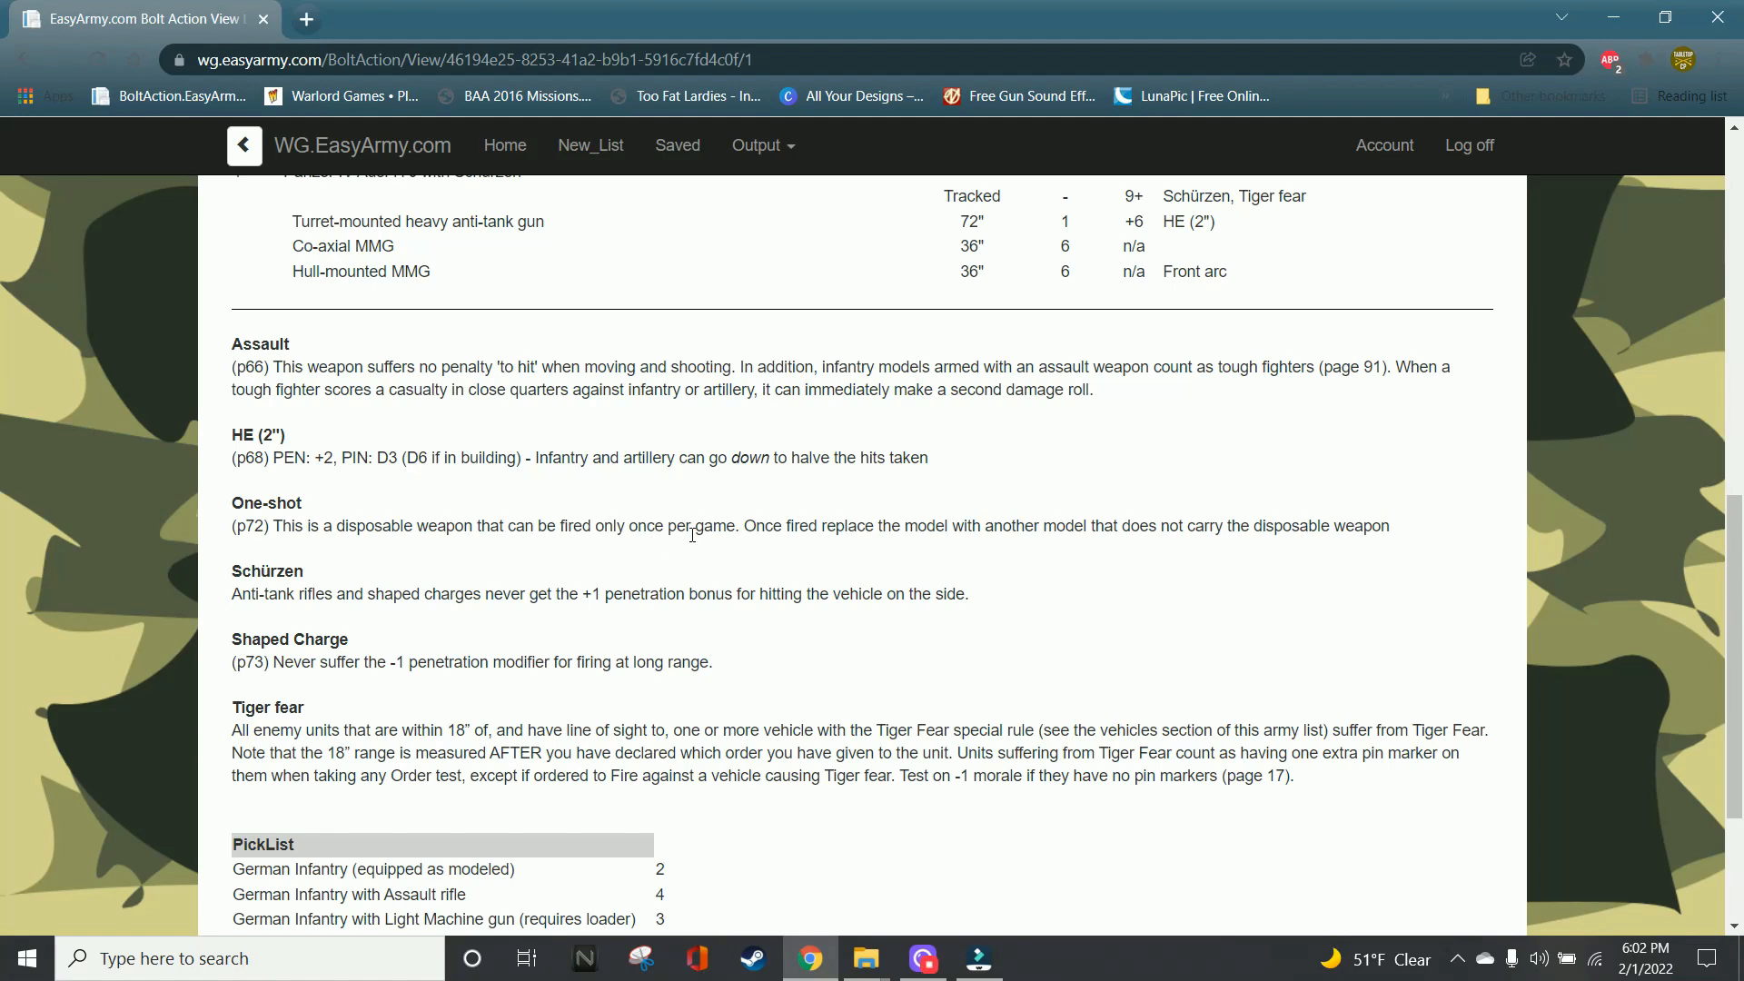
scroll(692, 536, "down", 3)
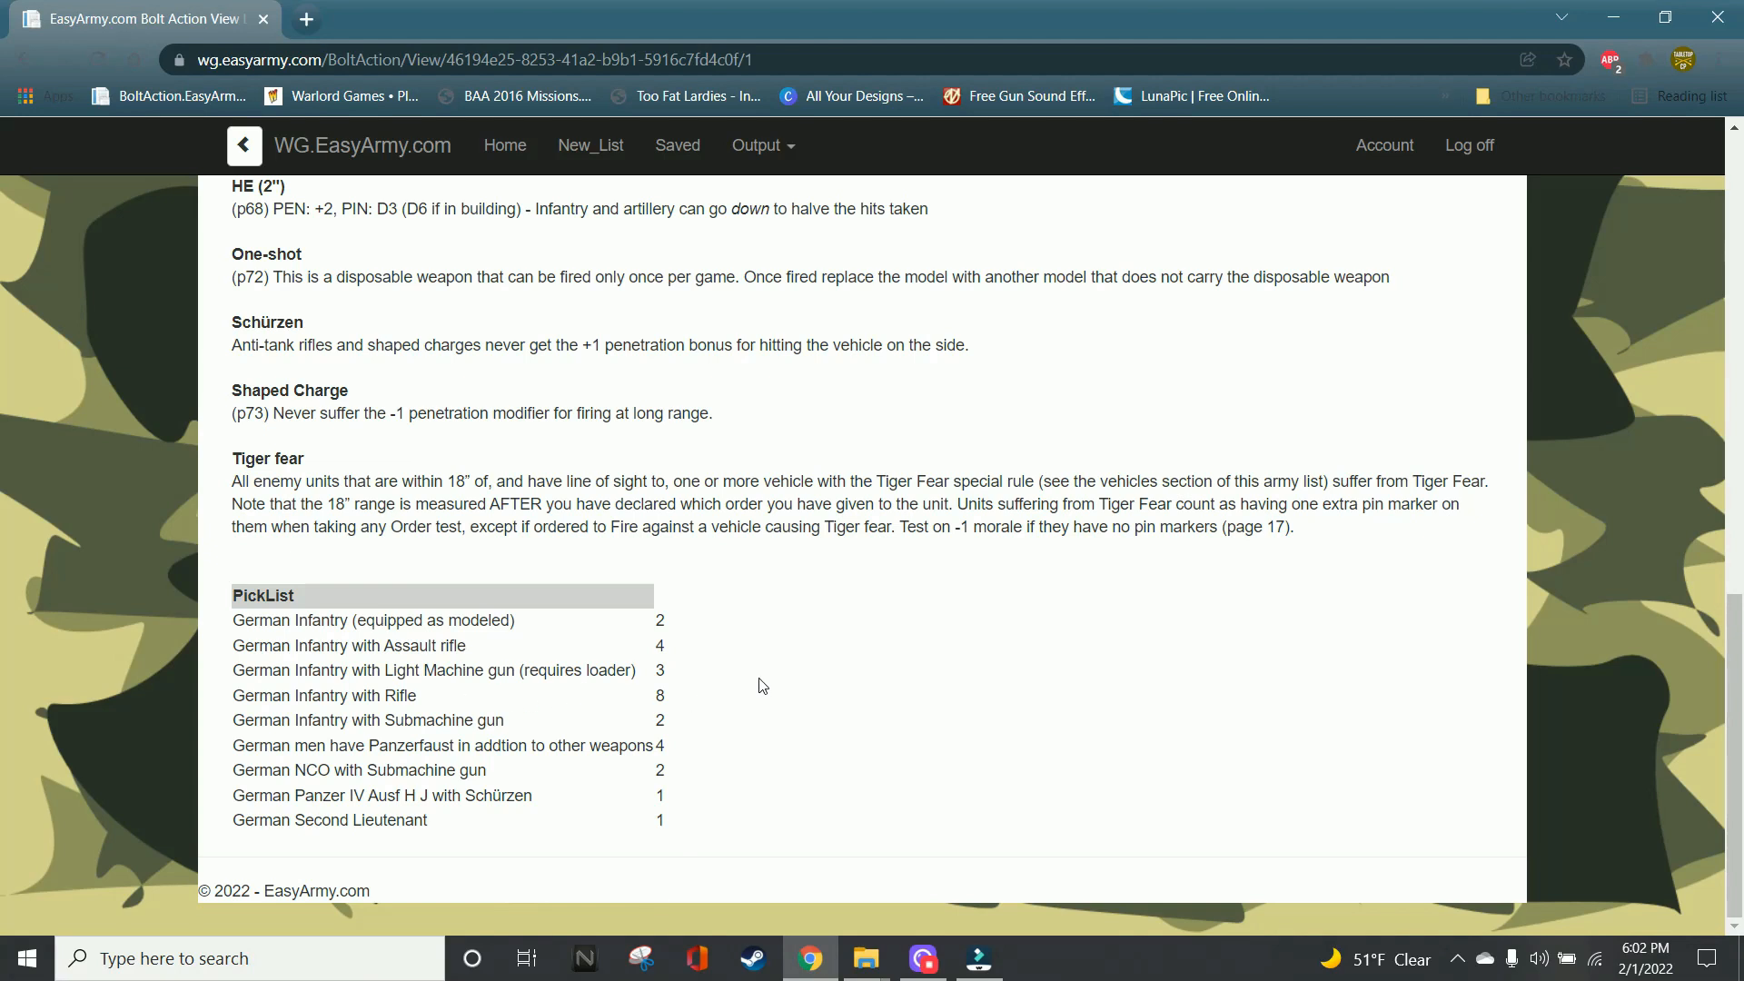
scroll(892, 722, "up", 7)
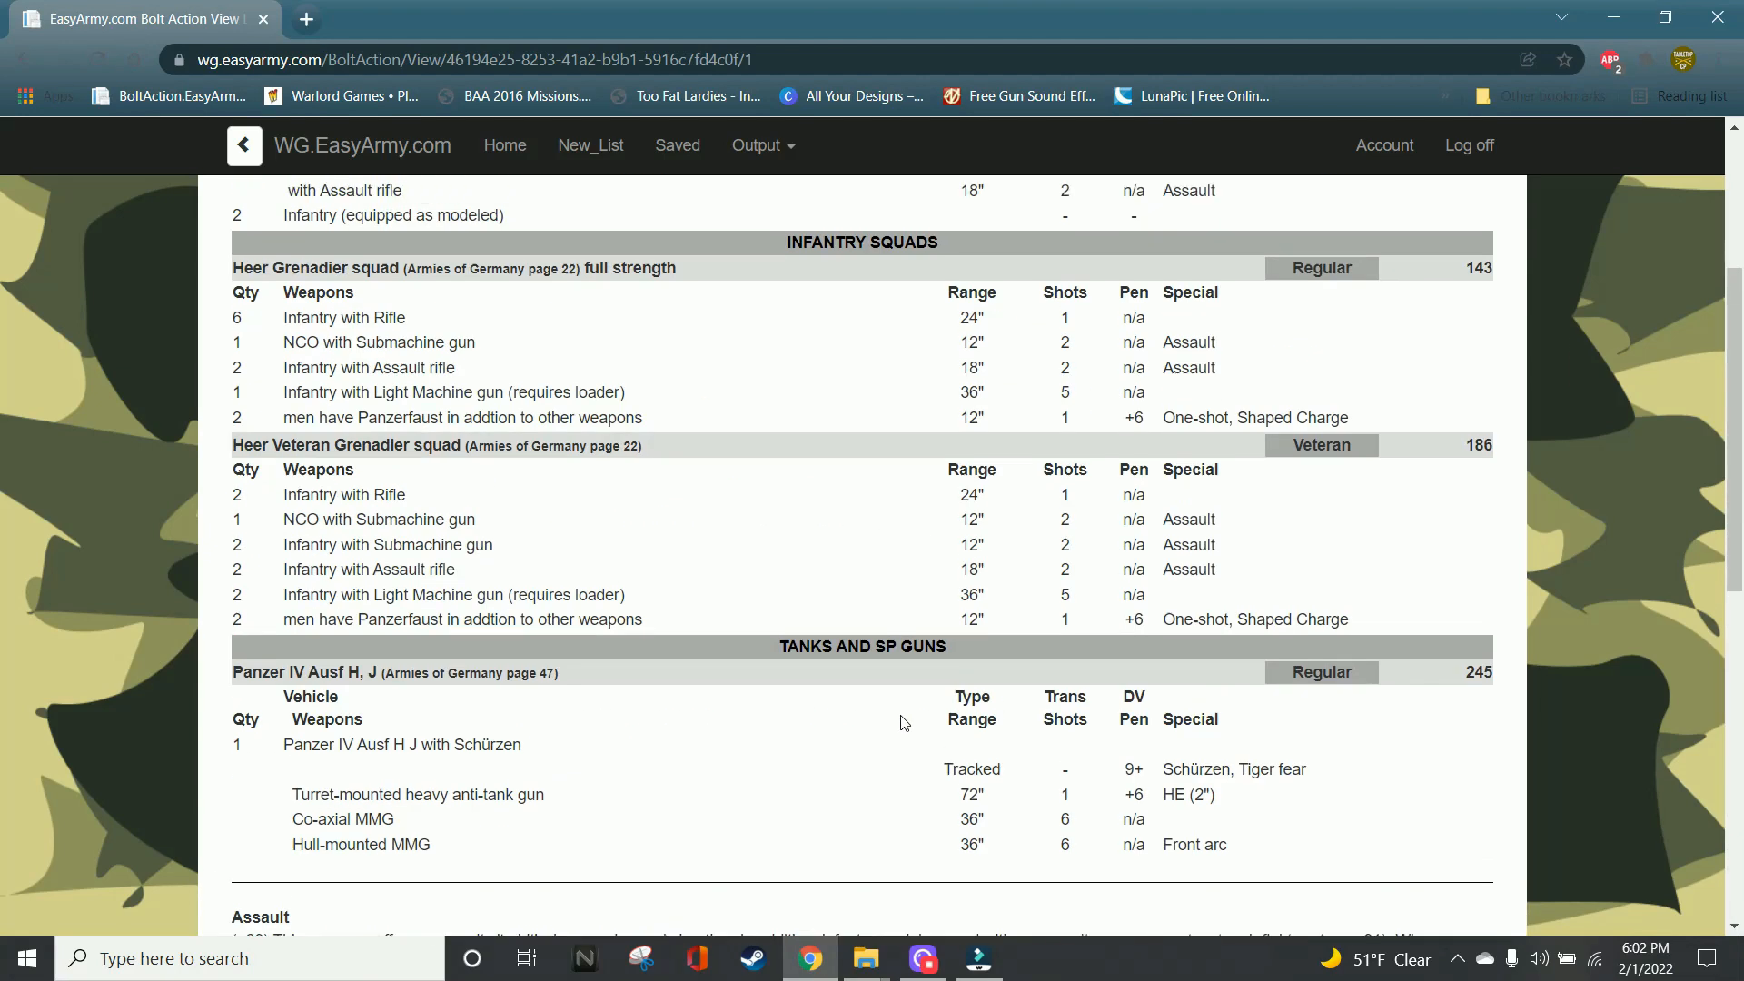
scroll(904, 722, "up", 4)
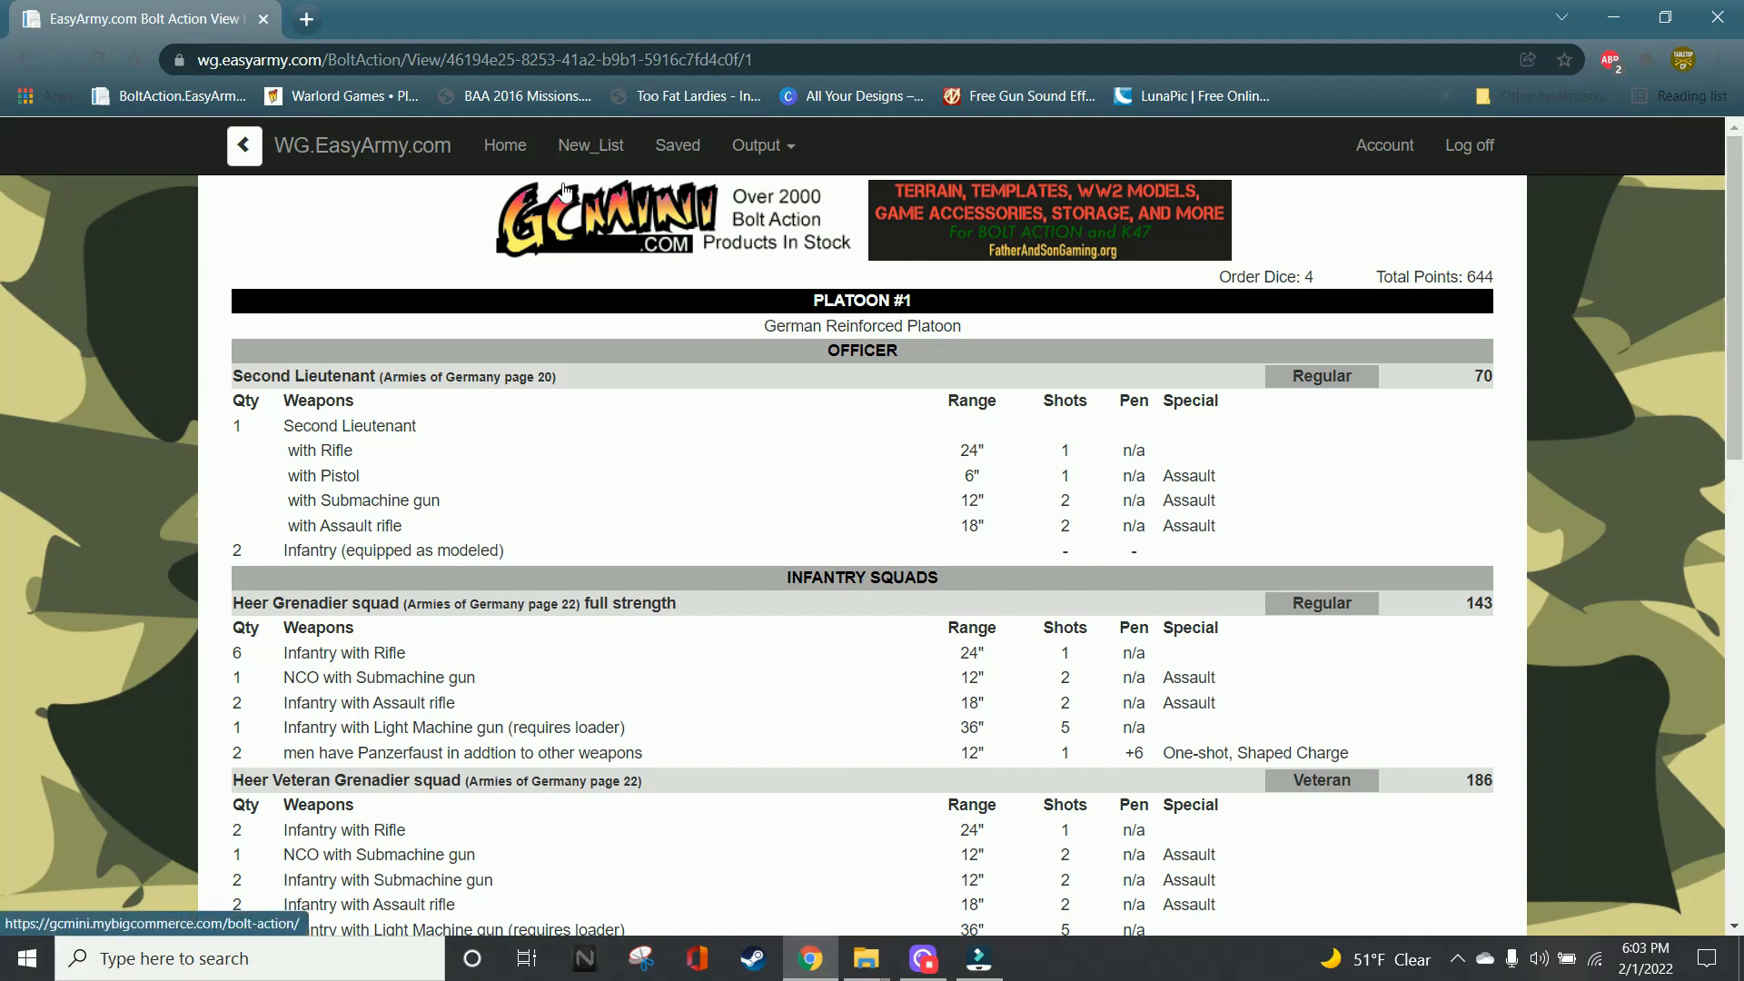
left_click(773, 162)
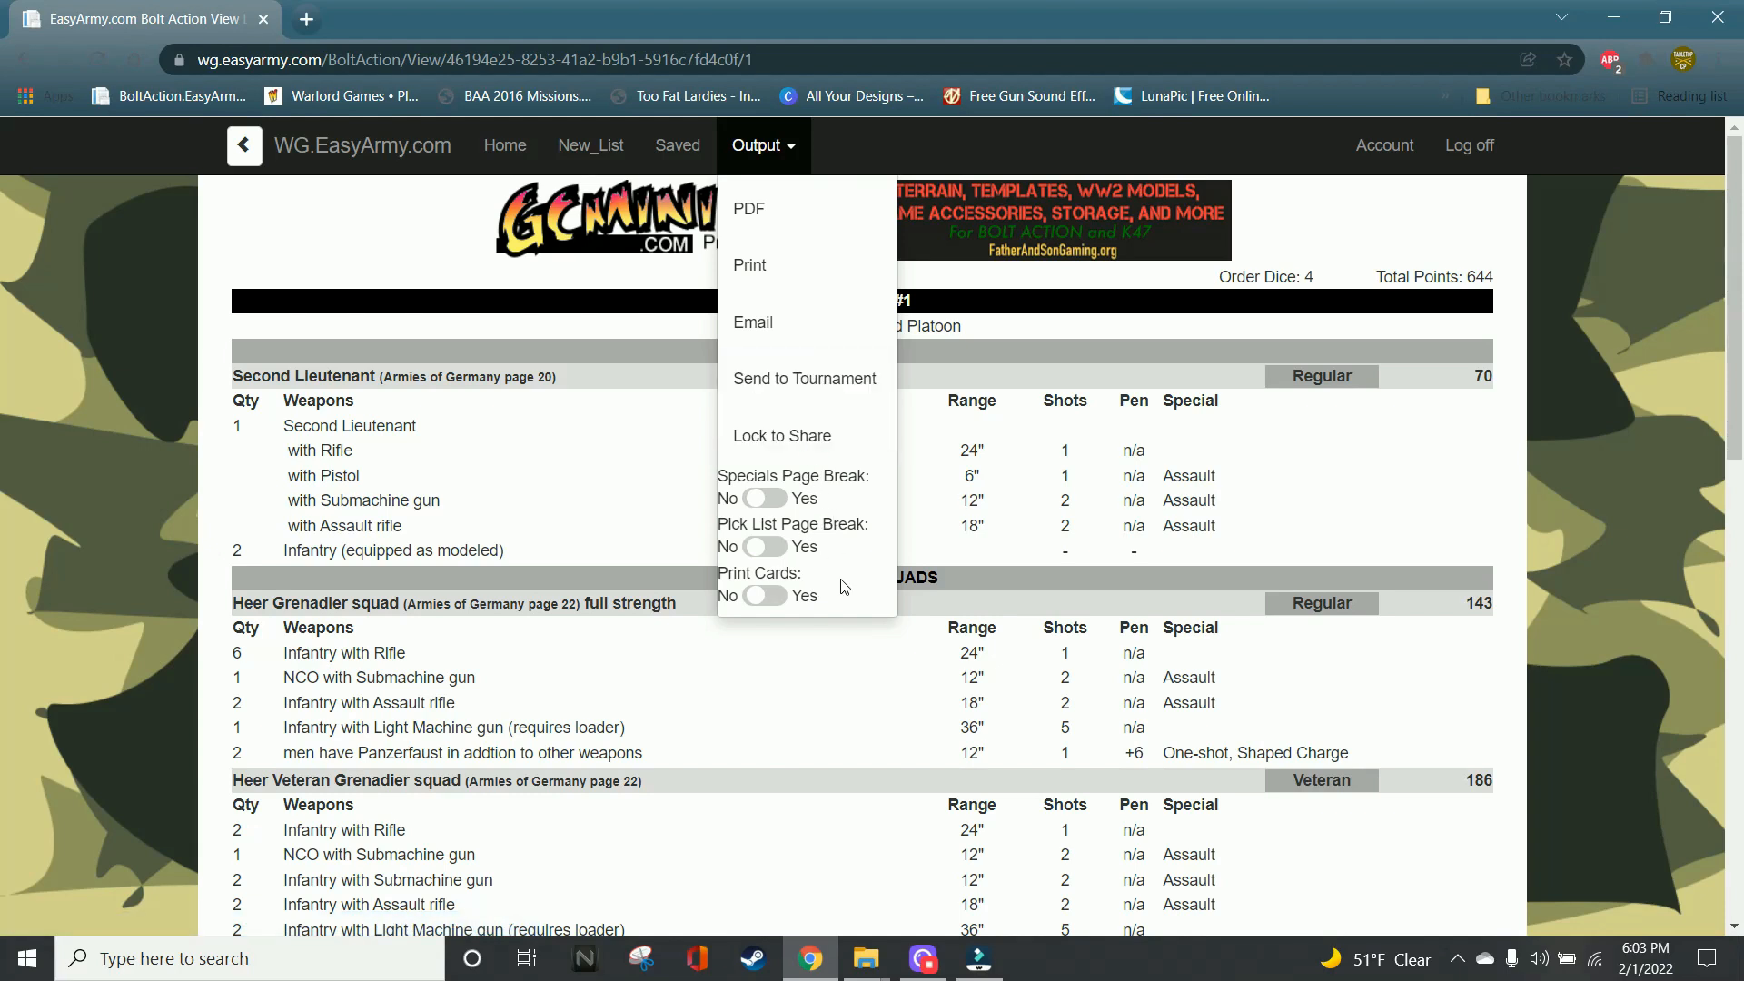
left_click(1019, 499)
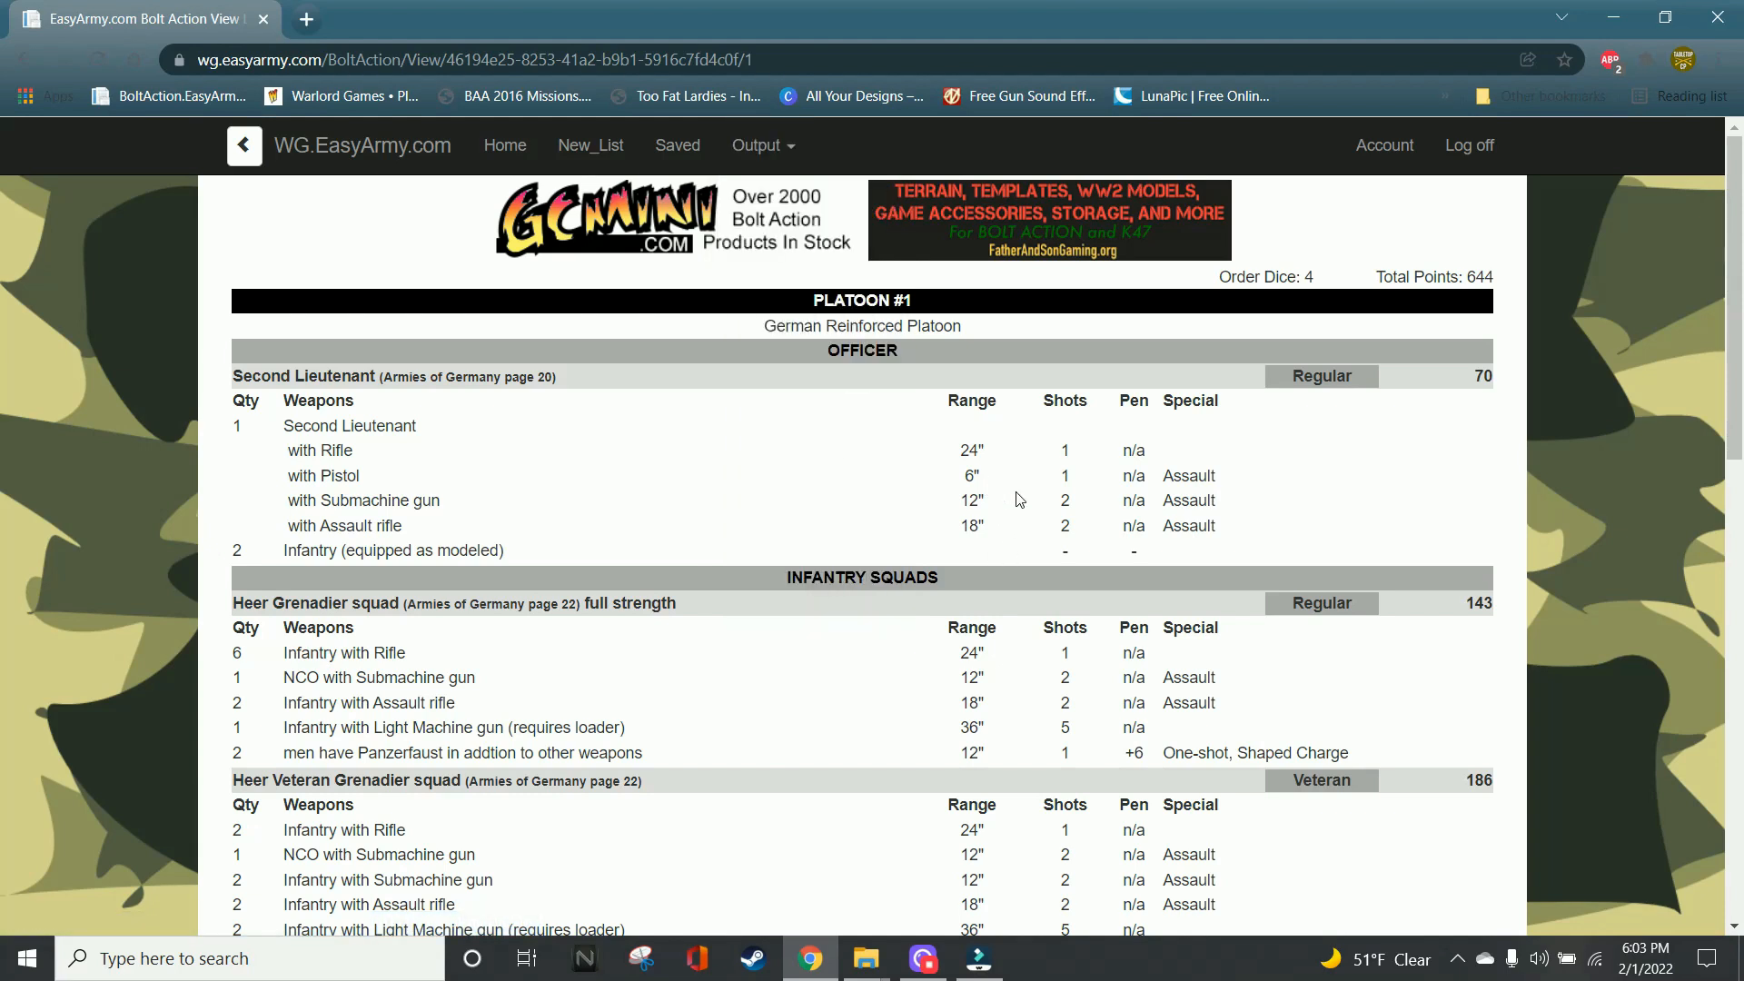
- Return to the platoon editor and give the German Reinforced Platoon the custom name EASY ARMY
left_click(243, 145)
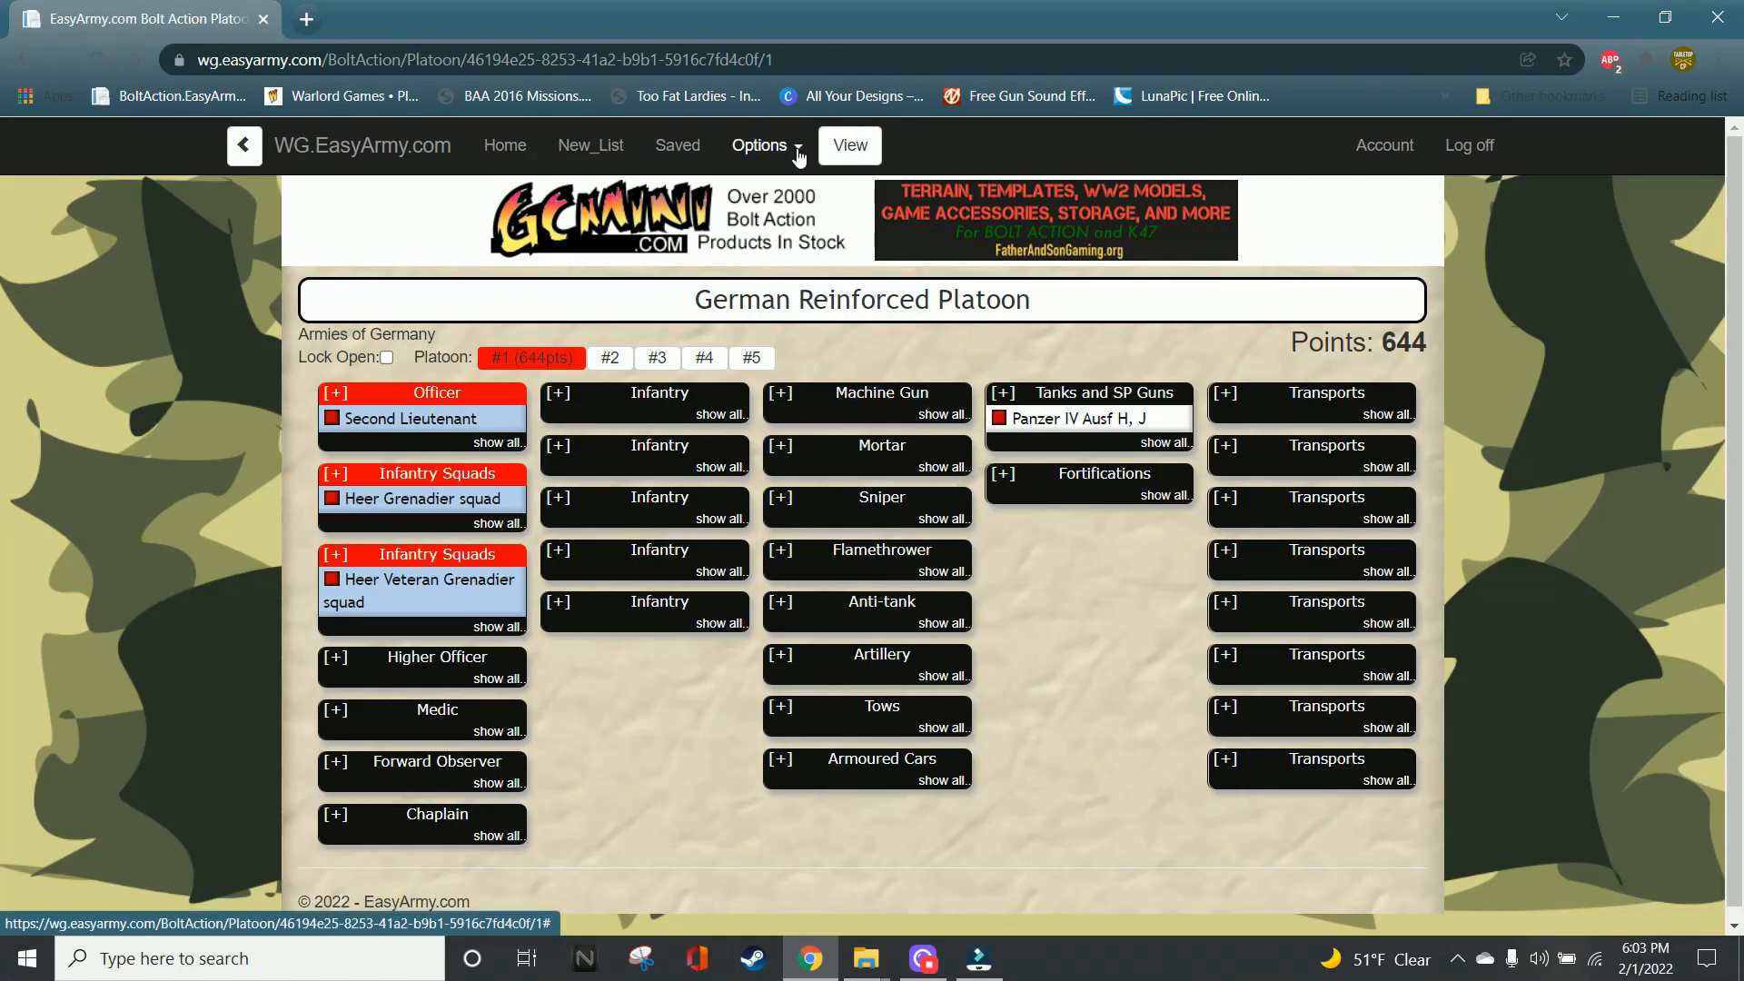
left_click(796, 152)
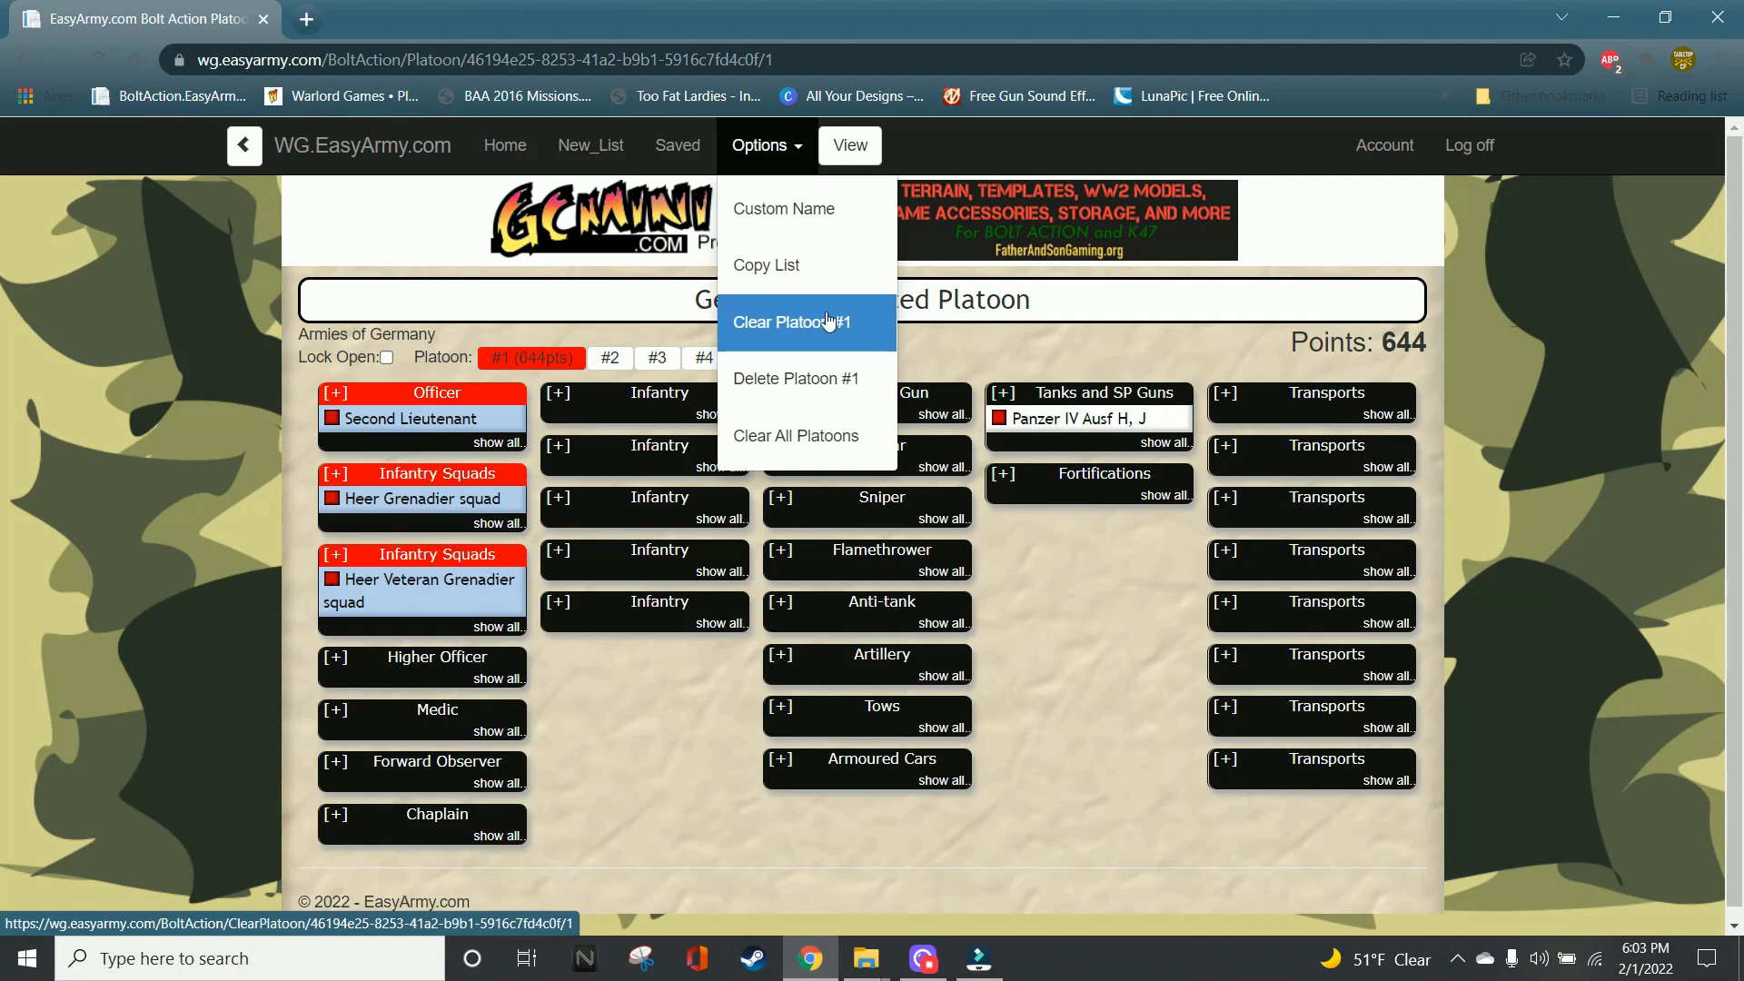
left_click(787, 216)
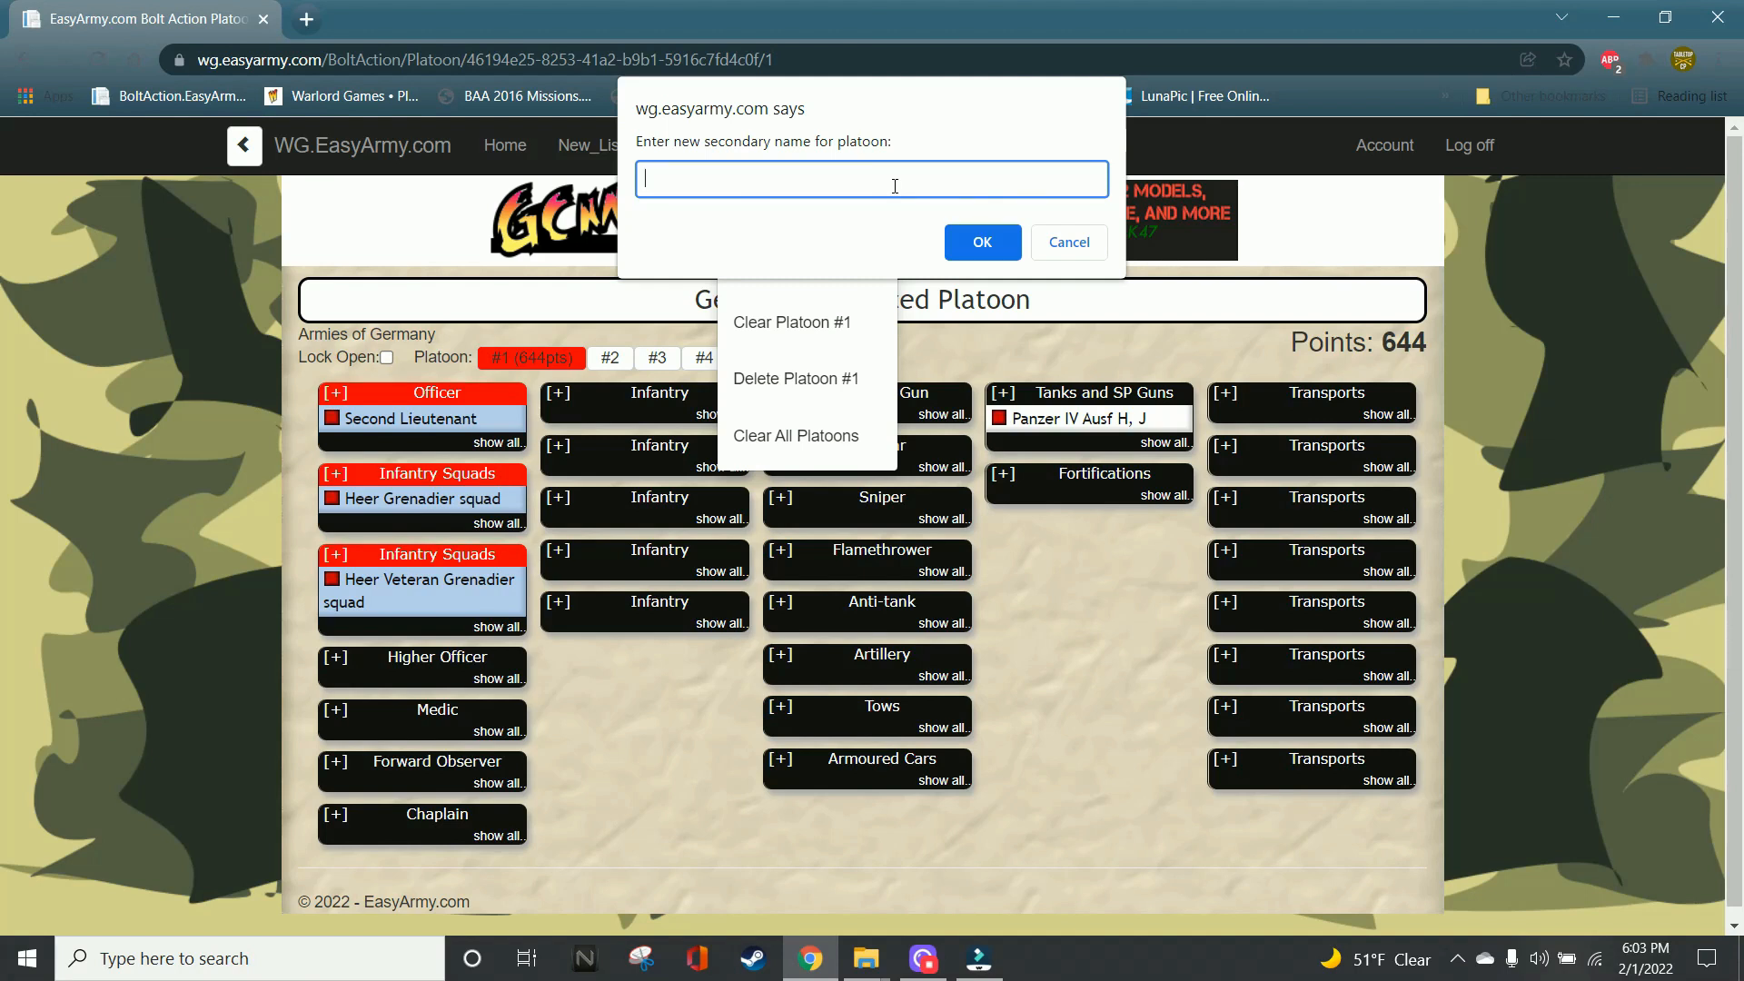
type("EASY ARMY")
left_click(982, 242)
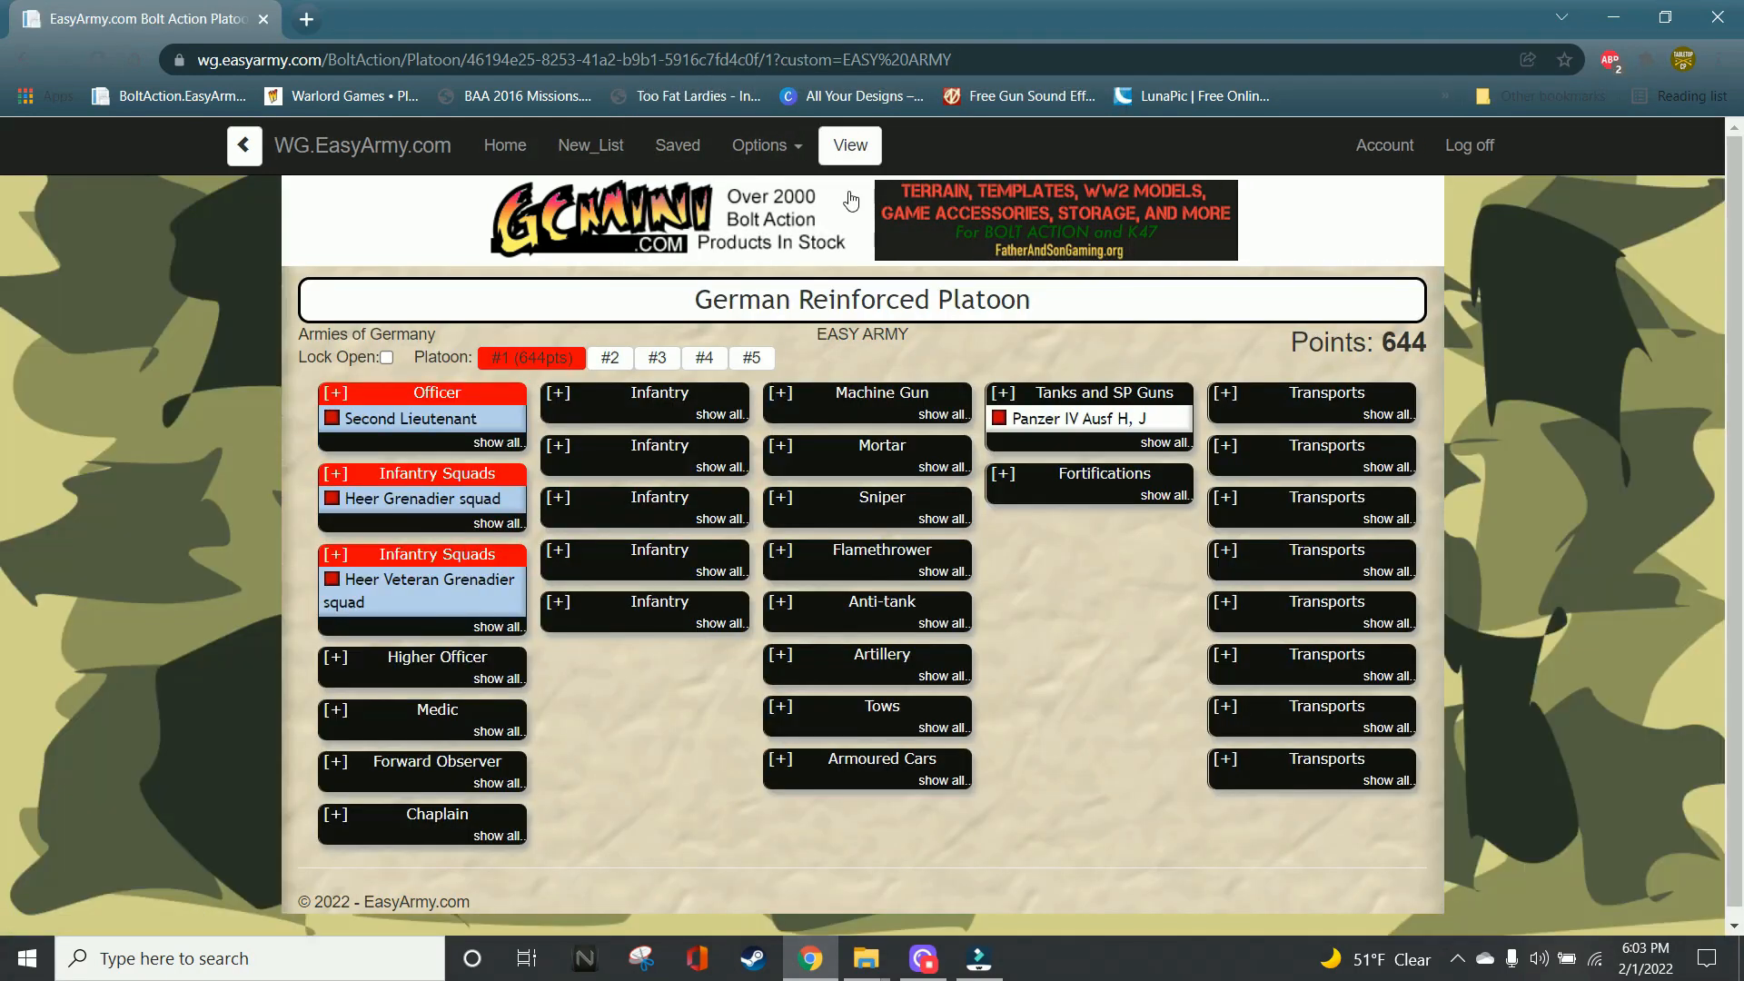
- Go to the saved lists and reopen the German Reinforced Platoon named EASY ARMY
left_click(698, 166)
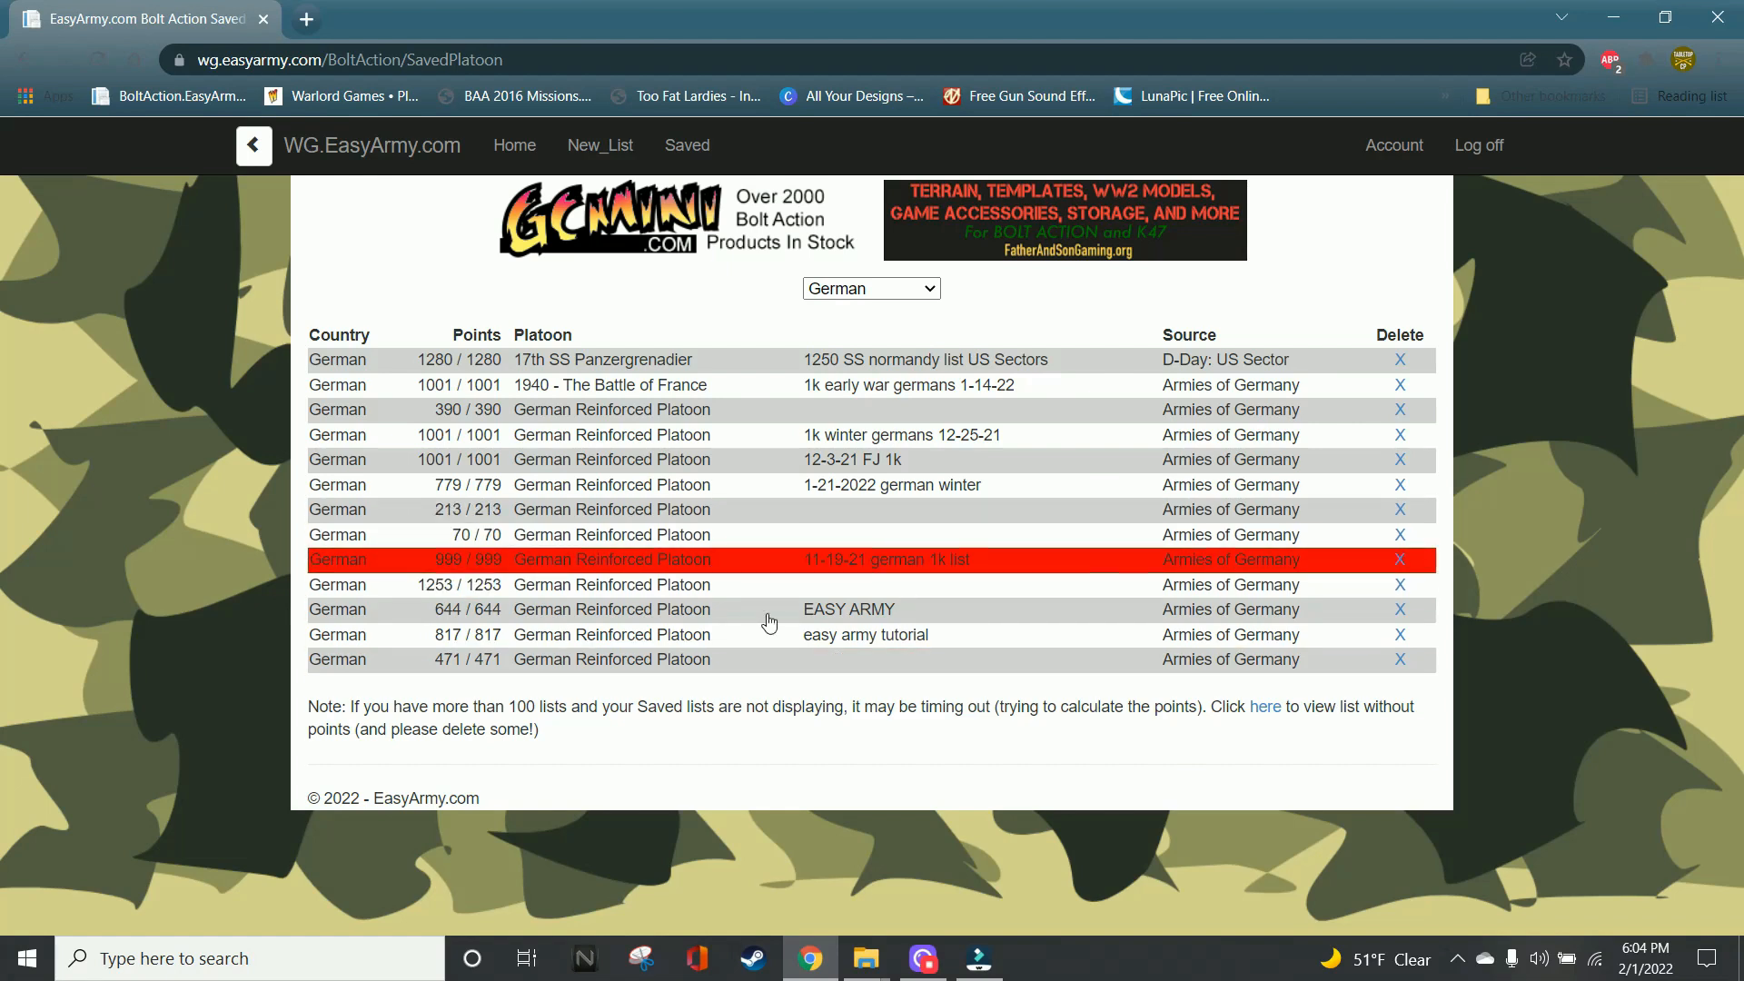
left_click(870, 621)
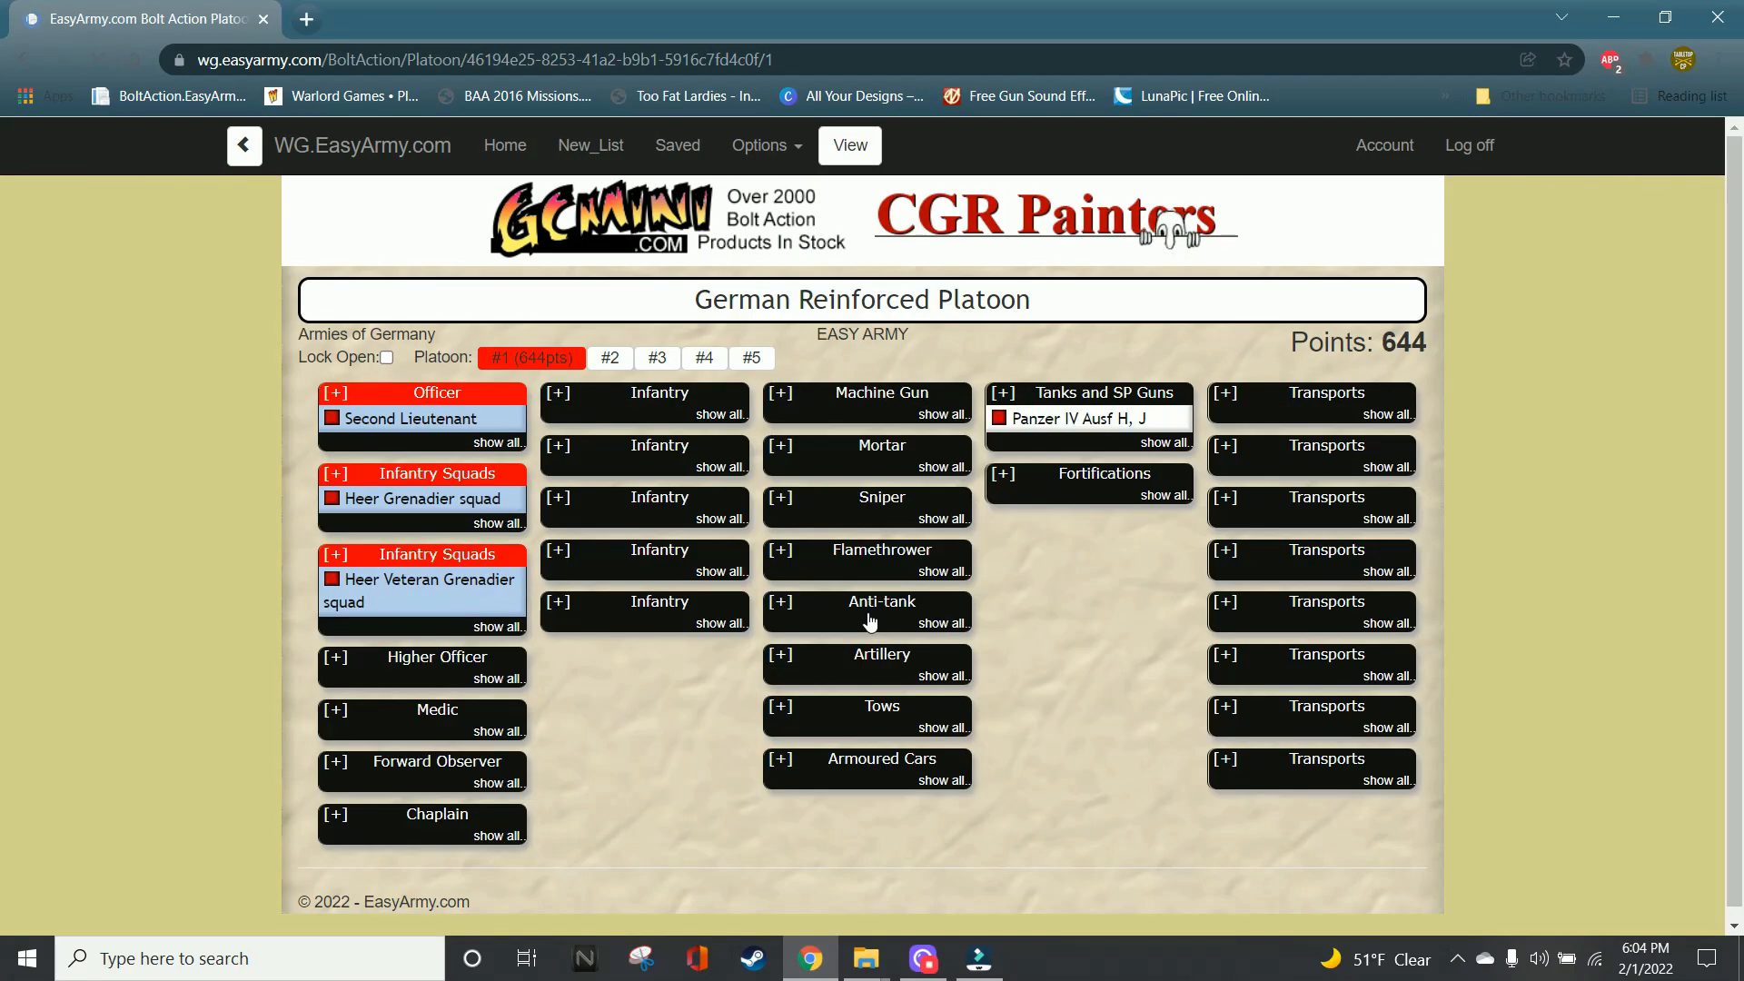